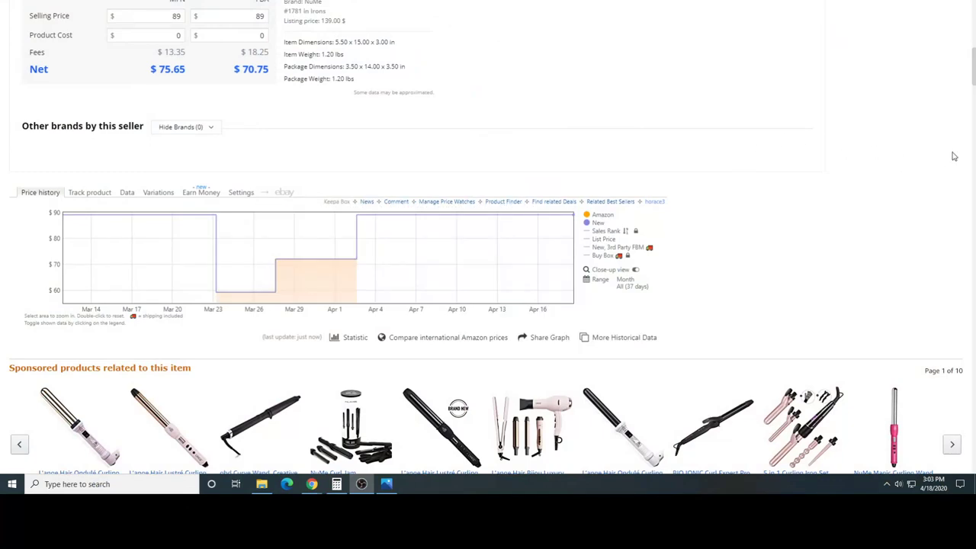
Review the NuMe curling wand's Amazon listing details and its price history chart
{"action": "scroll", "coordinate": [953, 157], "scroll_direction": "up", "scroll_amount": 15}
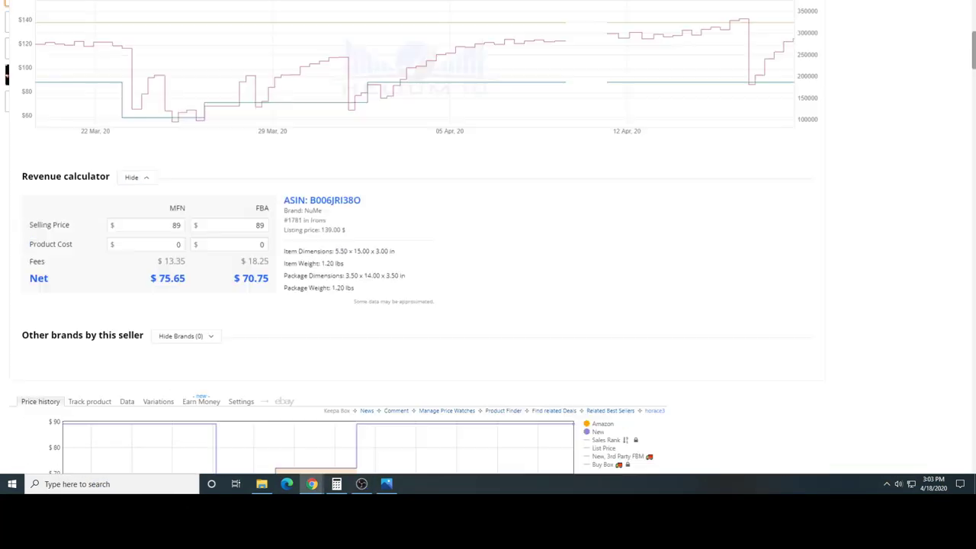
{"action": "scroll", "coordinate": [641, 229], "scroll_direction": "up", "scroll_amount": 1}
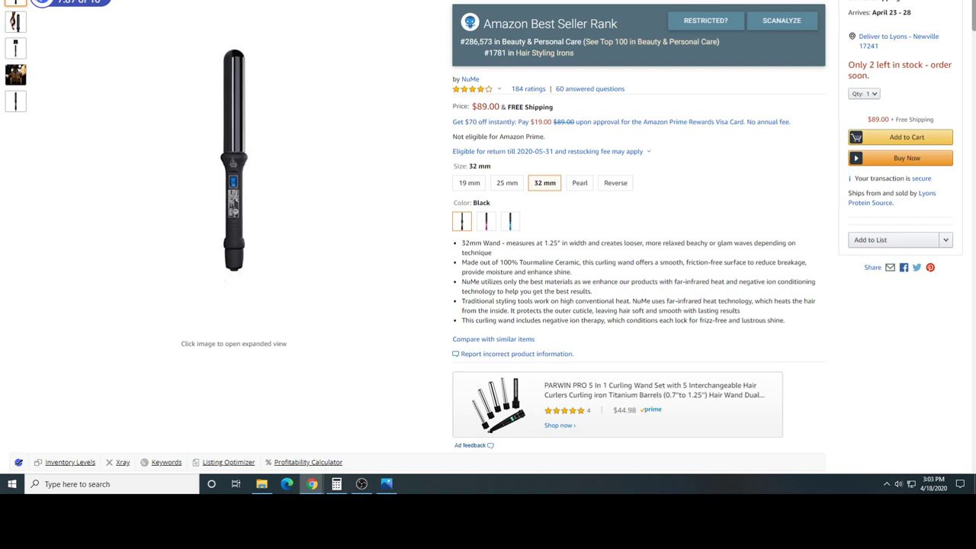
{"action": "scroll", "coordinate": [488, 236], "scroll_direction": "down", "scroll_amount": 15}
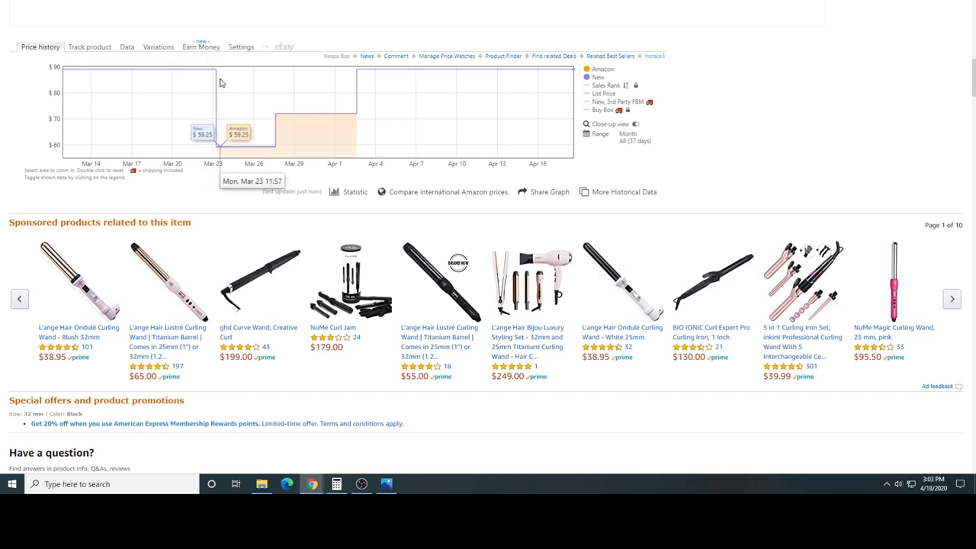
Copy the ASIN of the NuMe Classic Curling Wand from the seller inventory list
{"action": "key", "text": "ctrl+Tab"}
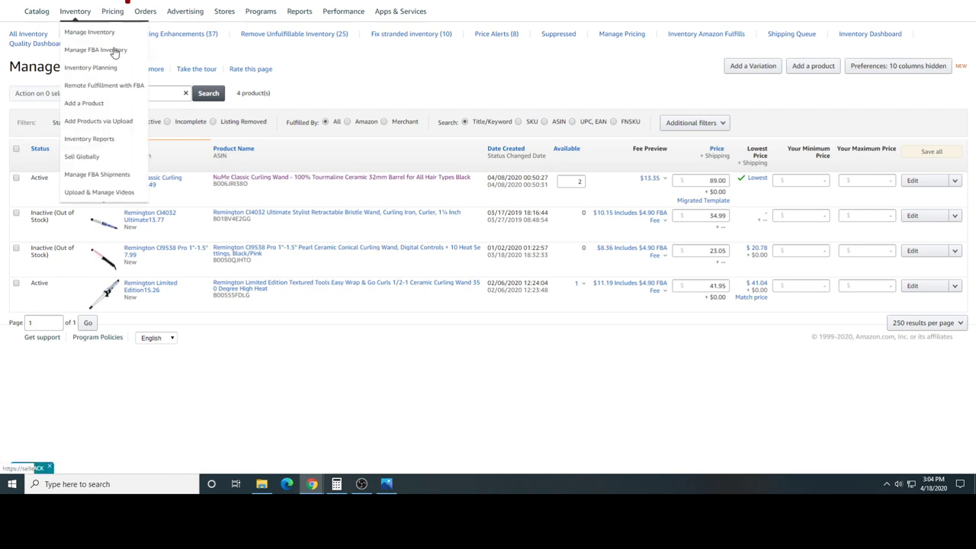
{"action": "double_click", "coordinate": [239, 184]}
{"action": "right_click", "coordinate": [252, 190]}
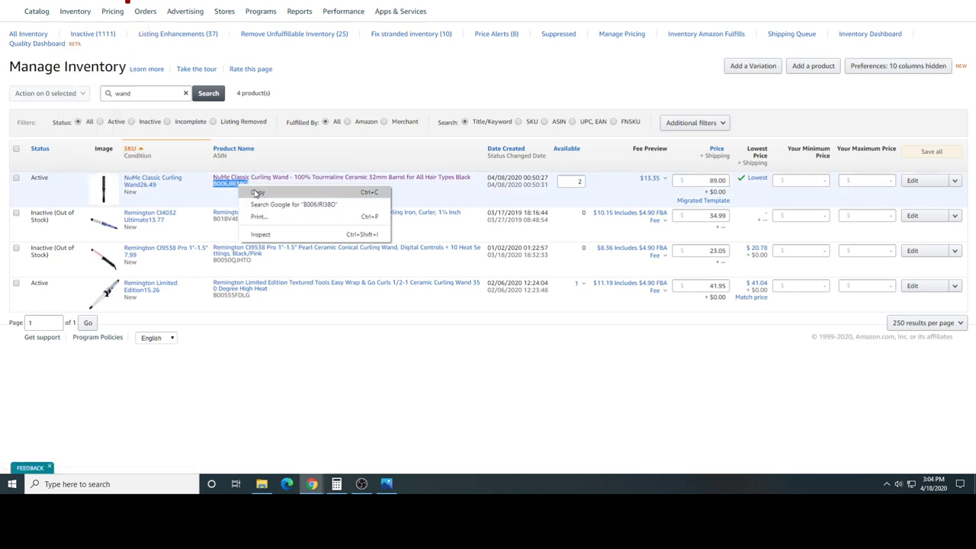
{"action": "left_click", "coordinate": [256, 195]}
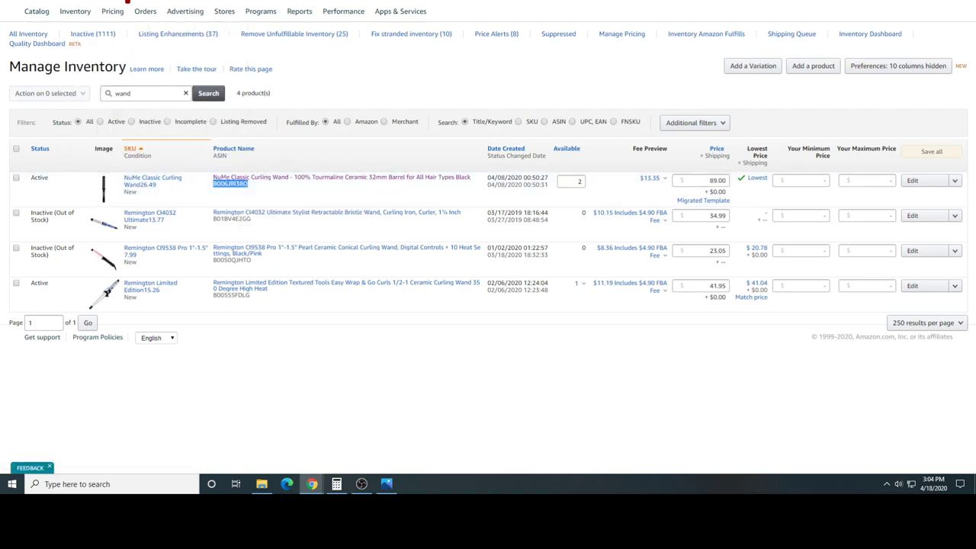
Replace the product search text in the FBA Revenue Calculator with the copied ASIN B006JRI38O and look up the product
{"action": "key", "text": "ctrl+Tab"}
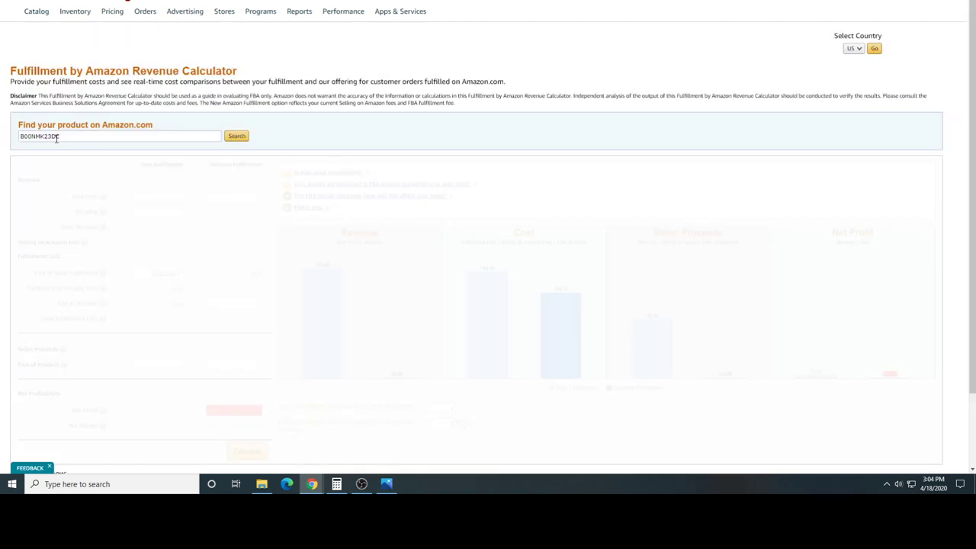
{"action": "double_click", "coordinate": [56, 138]}
{"action": "right_click", "coordinate": [56, 138]}
{"action": "left_click", "coordinate": [93, 212]}
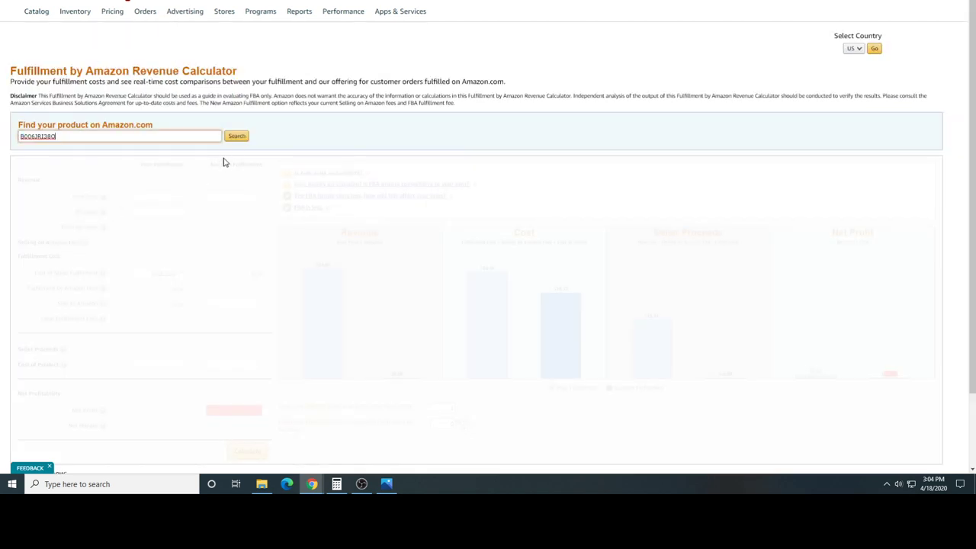
{"action": "left_click", "coordinate": [235, 136]}
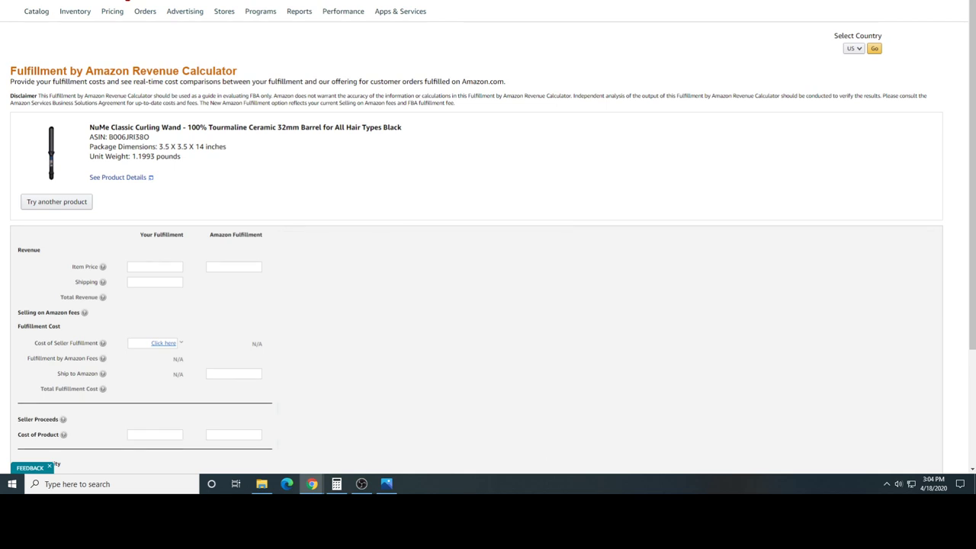
Check the curling wand's late-March price on the listing's price history chart
{"action": "key", "text": "ctrl+Tab"}
{"action": "mouse_move", "coordinate": [242, 111]}
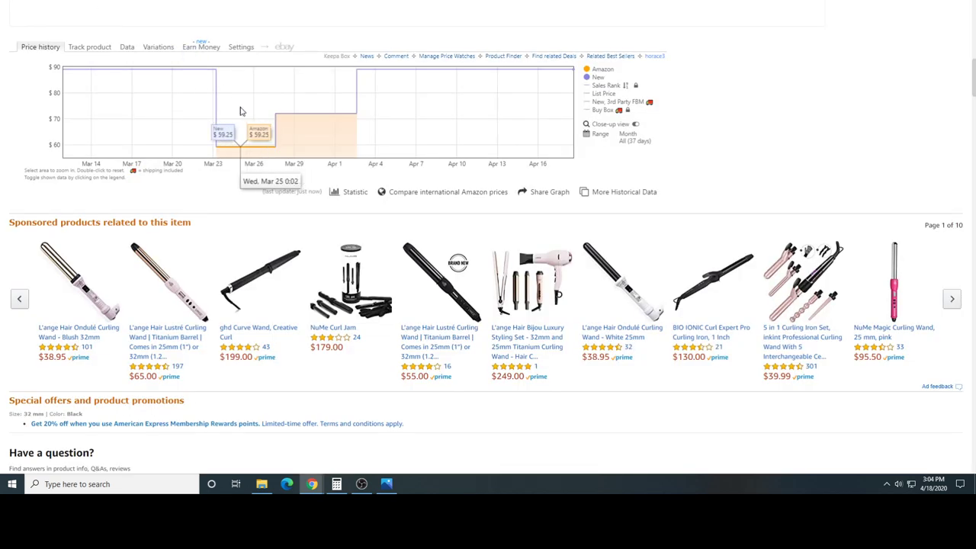
{"action": "key", "text": "ctrl+Tab"}
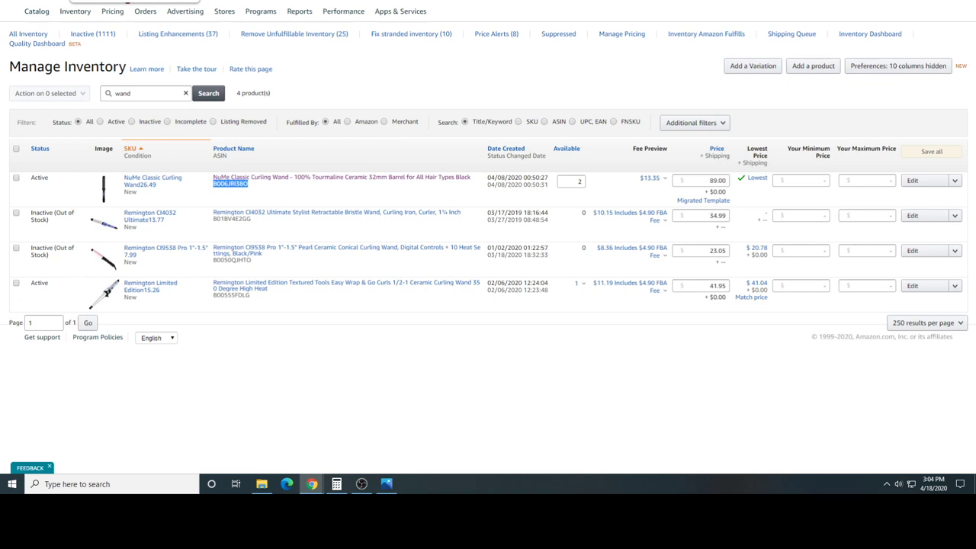
Set the cost of product for seller fulfillment to 26.49 in the revenue calculator
{"action": "key", "text": "ctrl+Tab"}
{"action": "scroll", "coordinate": [148, 295], "scroll_direction": "down", "scroll_amount": 3}
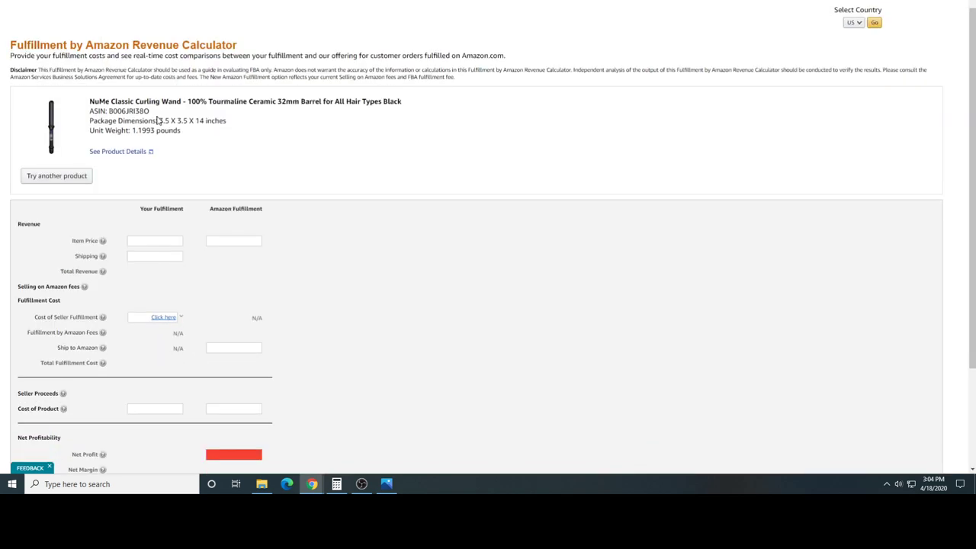
{"action": "left_click", "coordinate": [148, 278]}
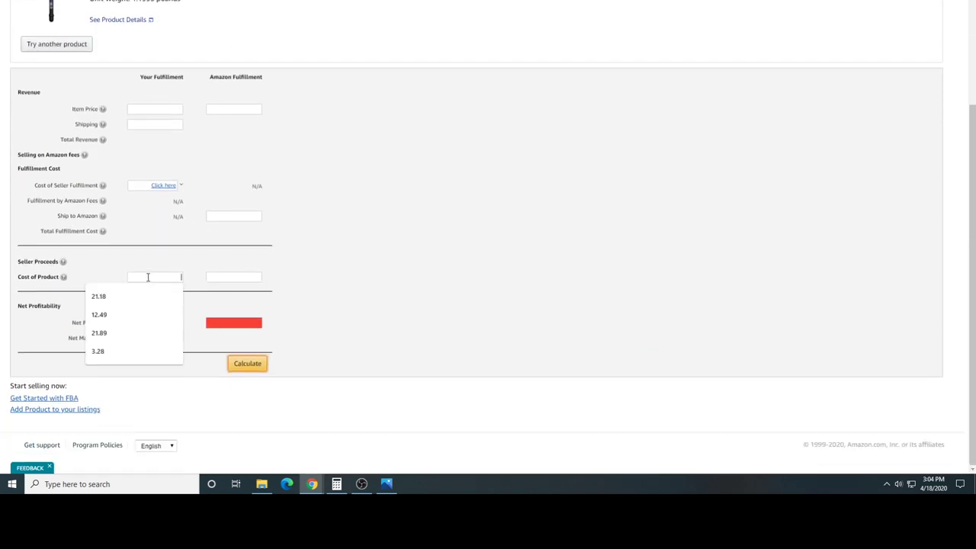
{"action": "type", "text": "26.49"}
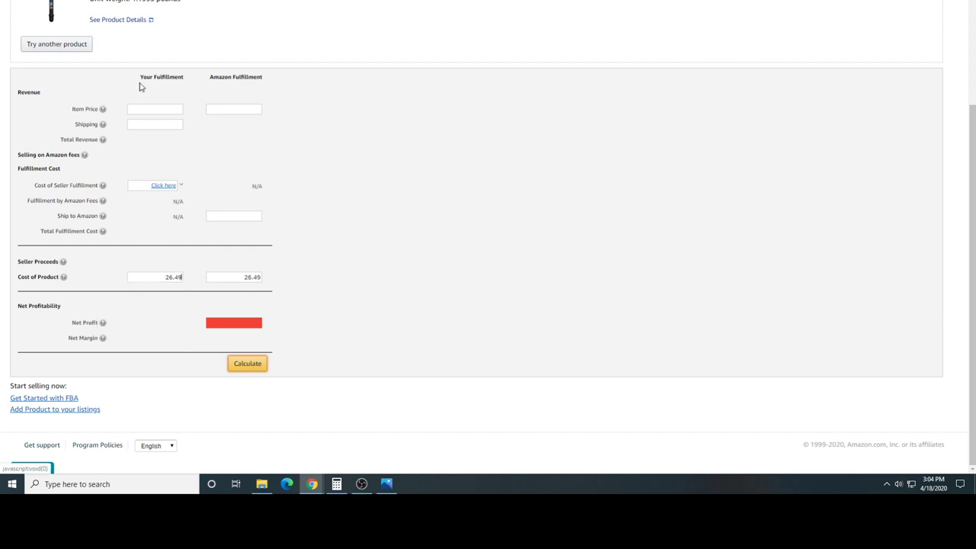
Recheck the price history and set the item price for seller fulfillment to 59.25 in the revenue calculator
{"action": "key", "text": "ctrl+shift+tab"}
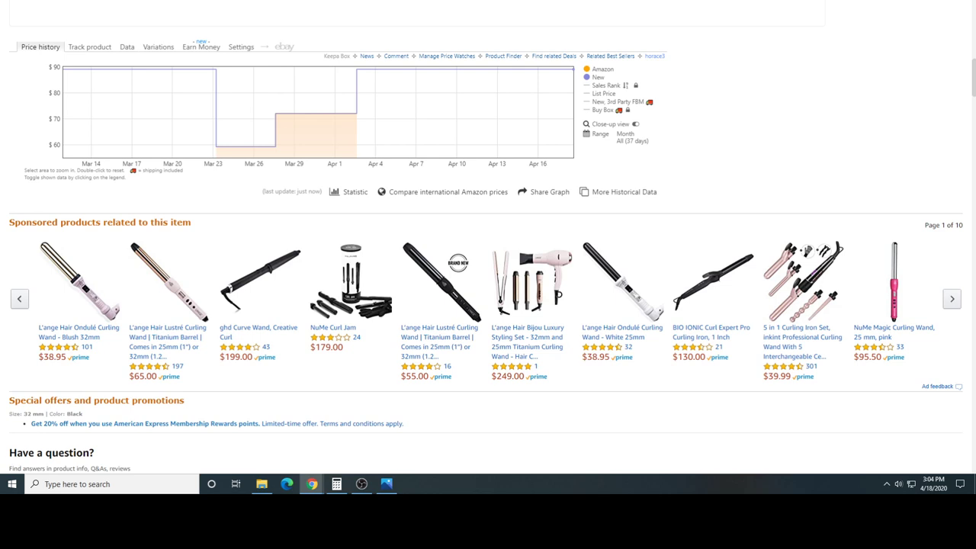
{"action": "key", "text": "ctrl+tab"}
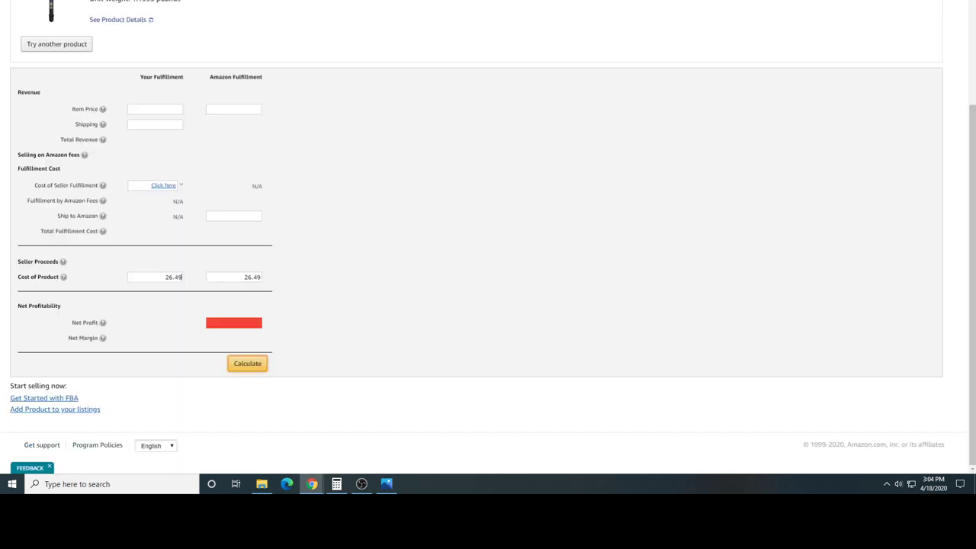
{"action": "left_click", "coordinate": [153, 109]}
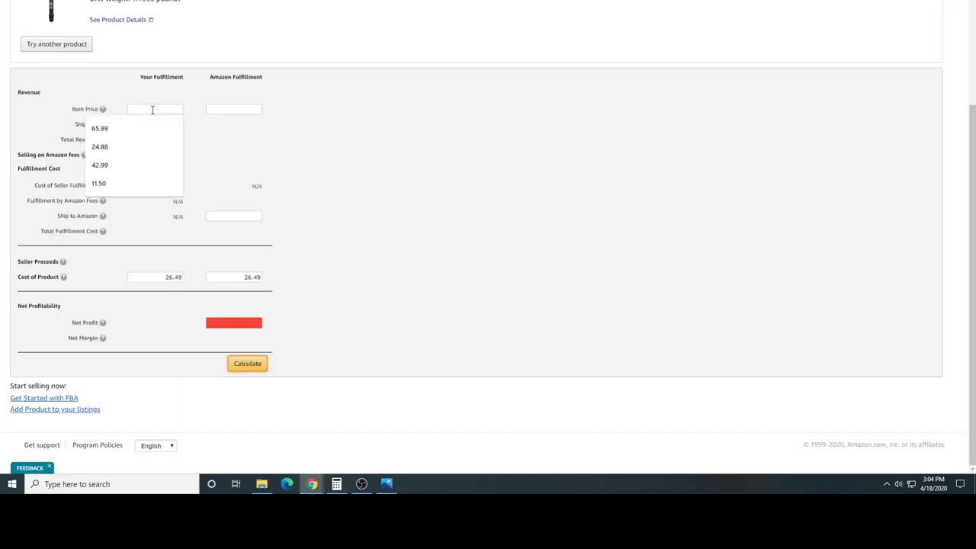
{"action": "type", "text": "59.25"}
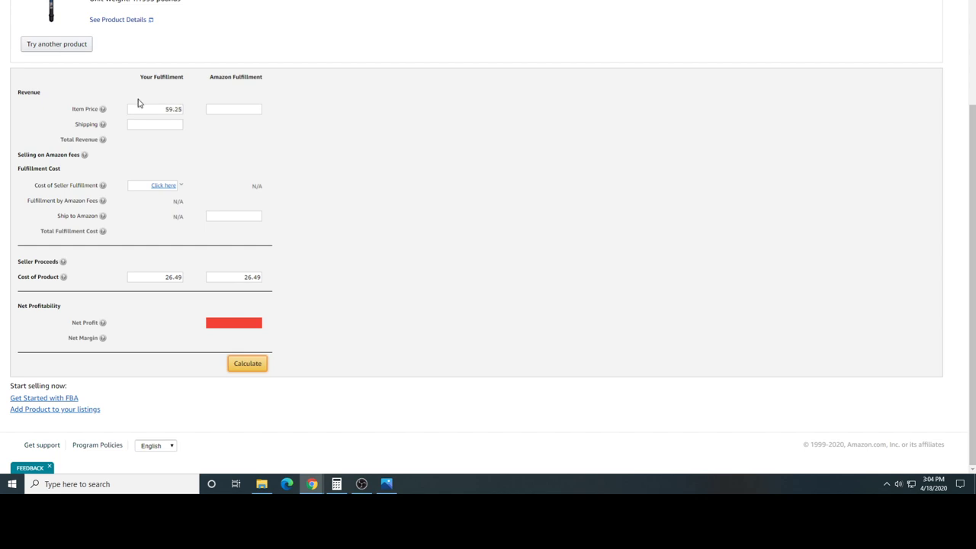
Set the seller fulfillment's ship-to-customer cost to 10 and calculate the profit
{"action": "left_click", "coordinate": [180, 187]}
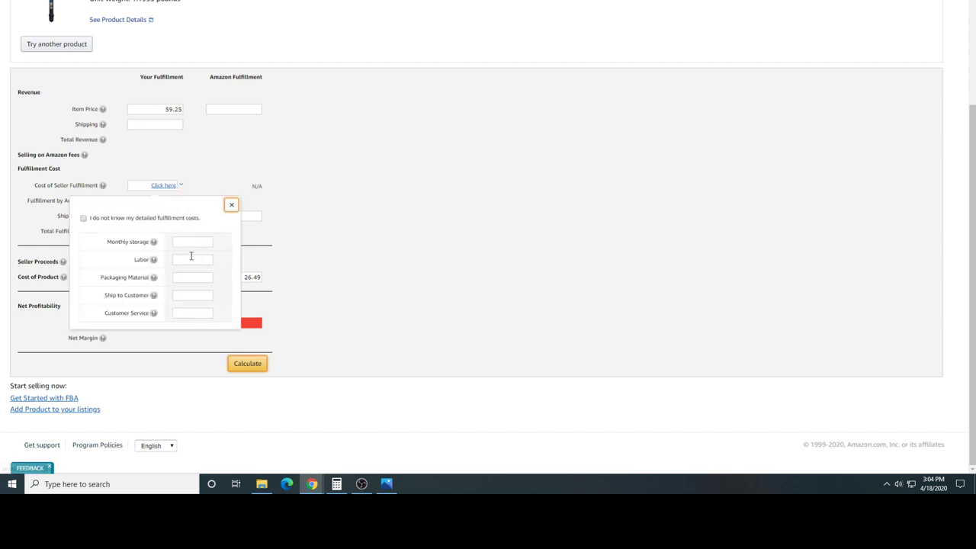
{"action": "left_click", "coordinate": [185, 295]}
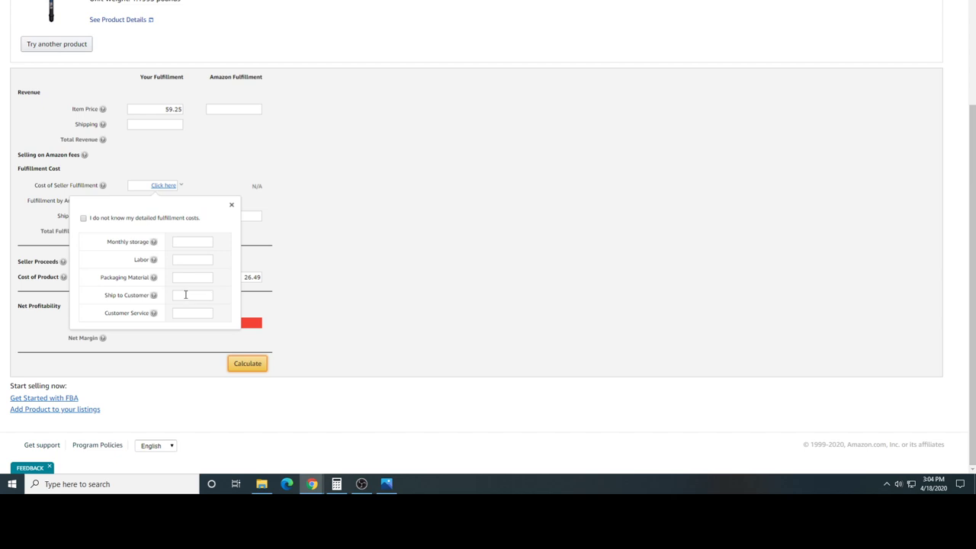
{"action": "type", "text": "10"}
{"action": "left_click", "coordinate": [246, 365]}
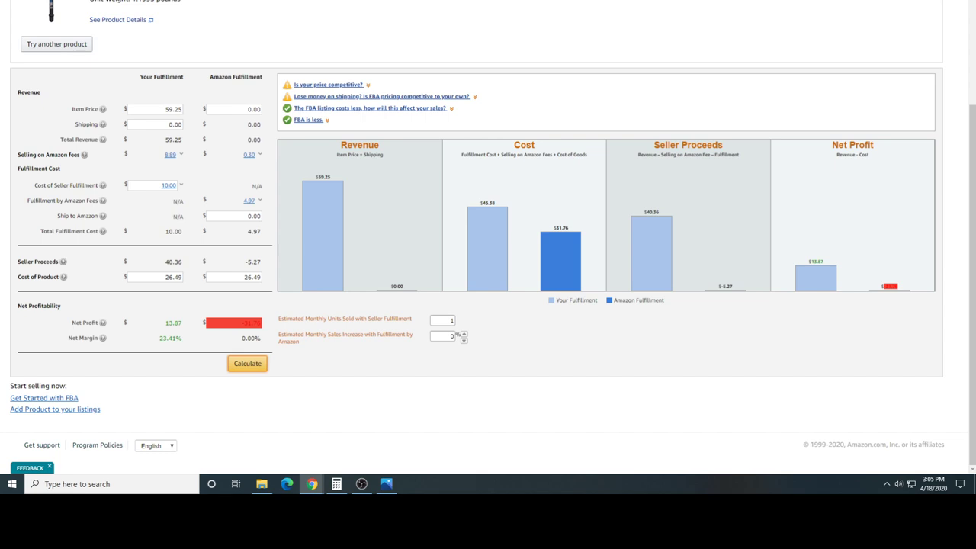
Set the ship-to-customer cost to 15 and recalculate the seller fulfillment profit
{"action": "key", "text": "ctrl+Tab"}
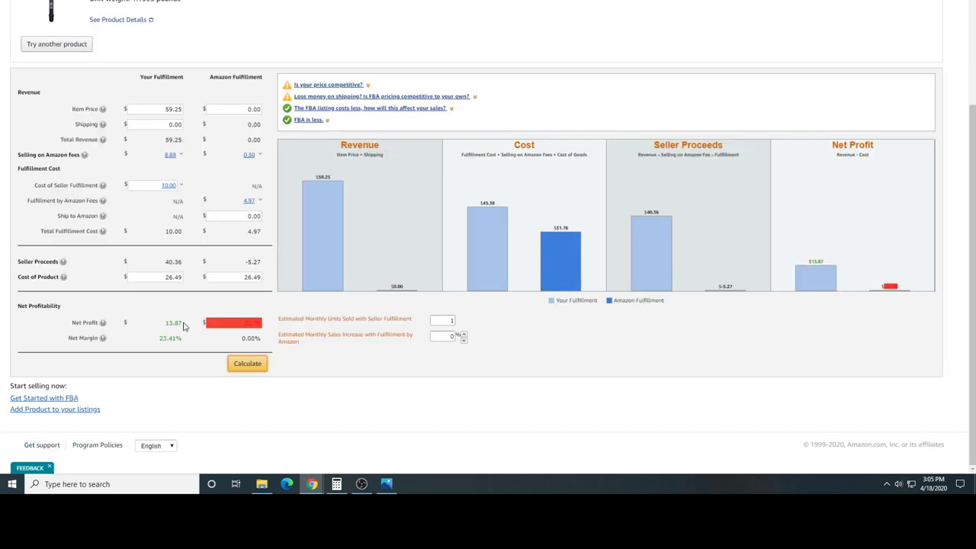
{"action": "left_click", "coordinate": [175, 186]}
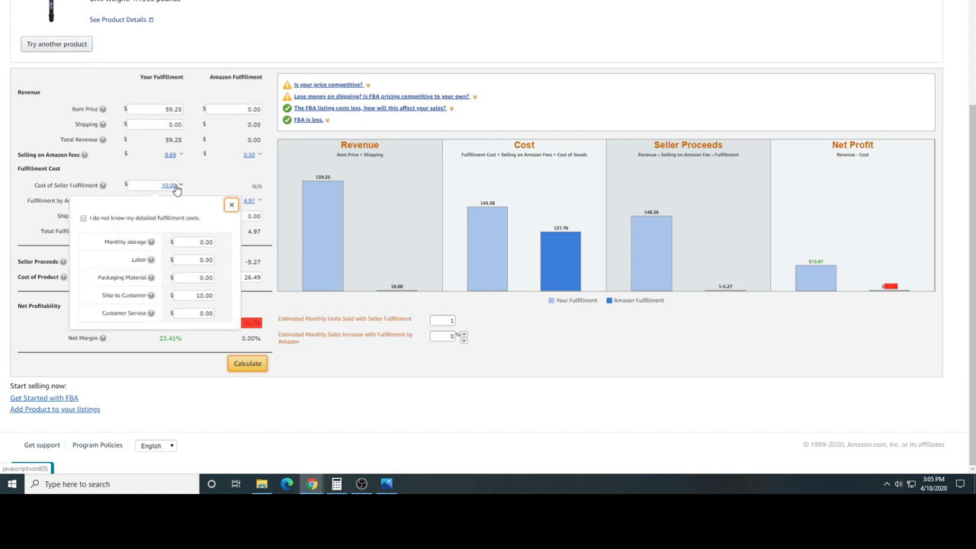
{"action": "double_click", "coordinate": [205, 296]}
{"action": "type", "text": "15"}
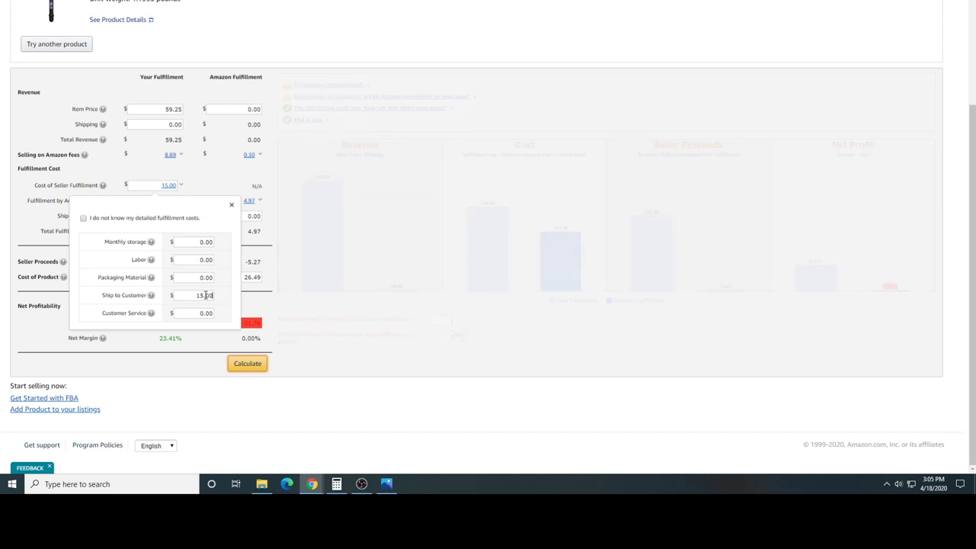
{"action": "left_click", "coordinate": [244, 365]}
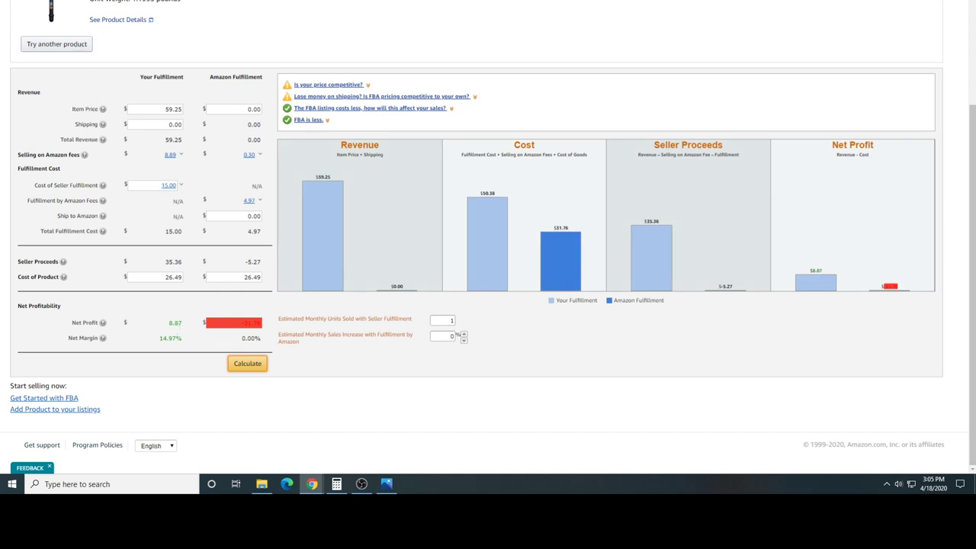
Compare the curling wand's inventory entry, revenue calculation and price history chart
{"action": "key", "text": "ctrl+Tab"}
{"action": "key", "text": "ctrl+Tab"}
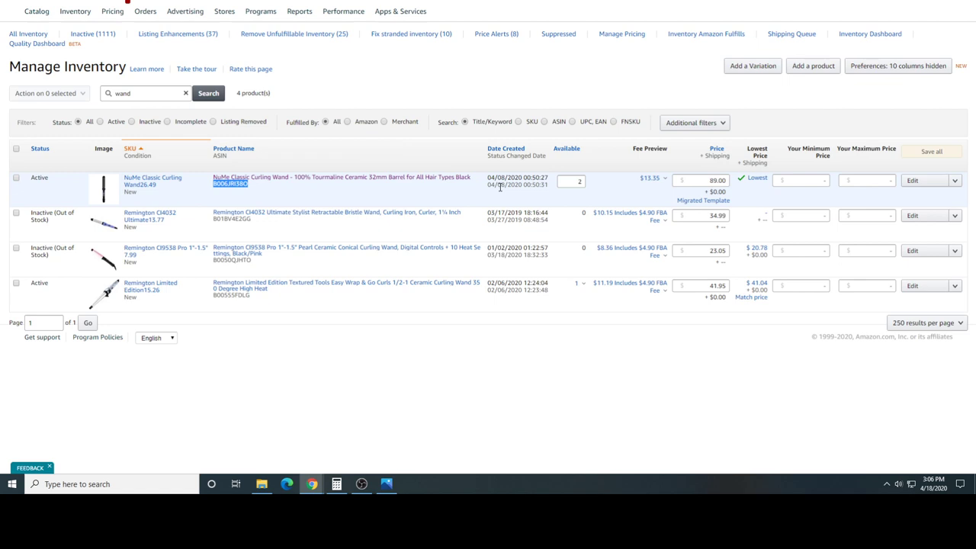
{"action": "key", "text": "ctrl+Tab"}
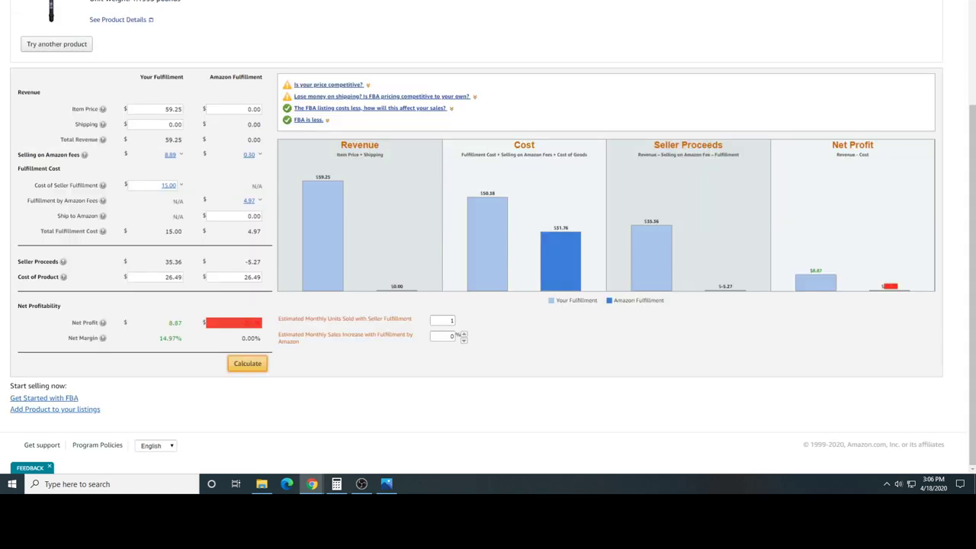
{"action": "key", "text": "ctrl+shift+Tab"}
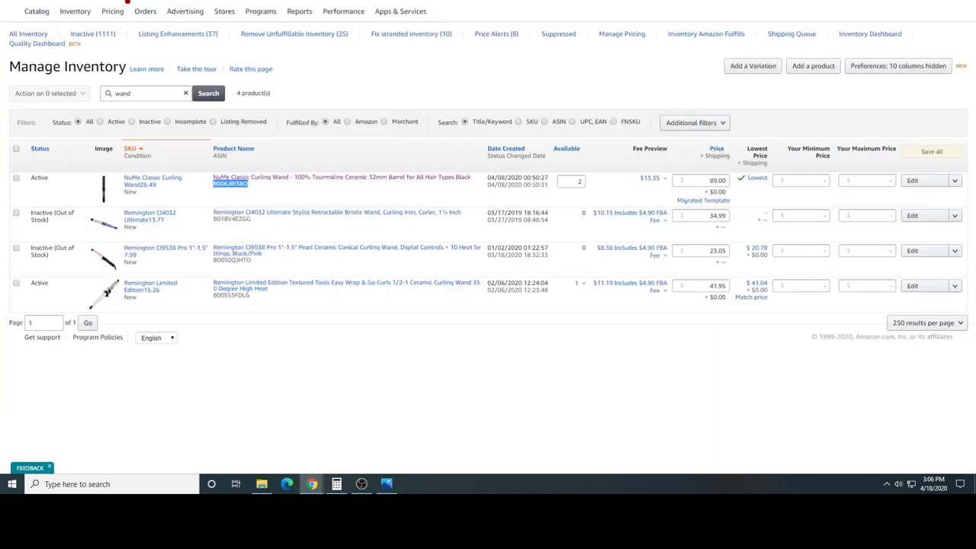
{"action": "key", "text": "ctrl+Tab"}
{"action": "key", "text": "ctrl+Tab"}
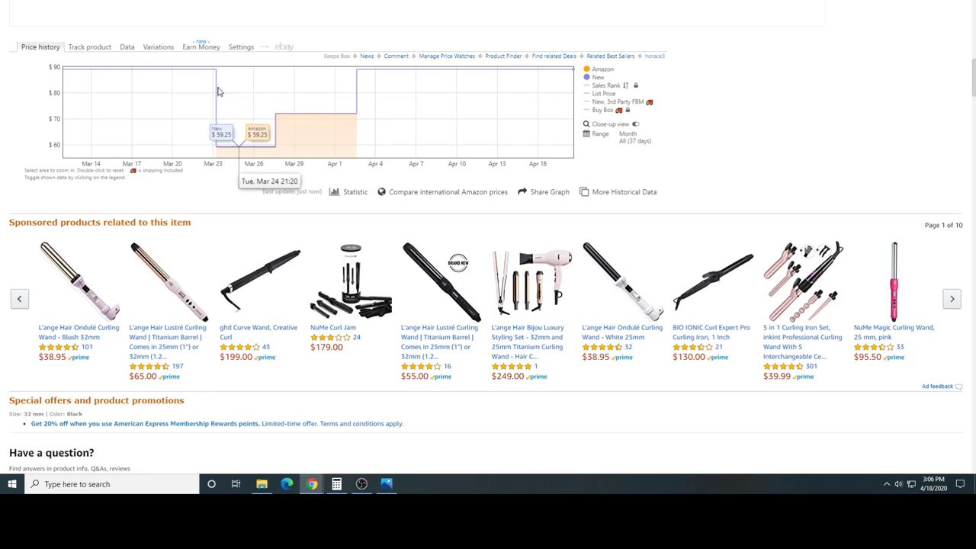
Set the NuMe Classic Curling Wand's inventory price to 59.25 and save the change
{"action": "key", "text": "ctrl+Tab"}
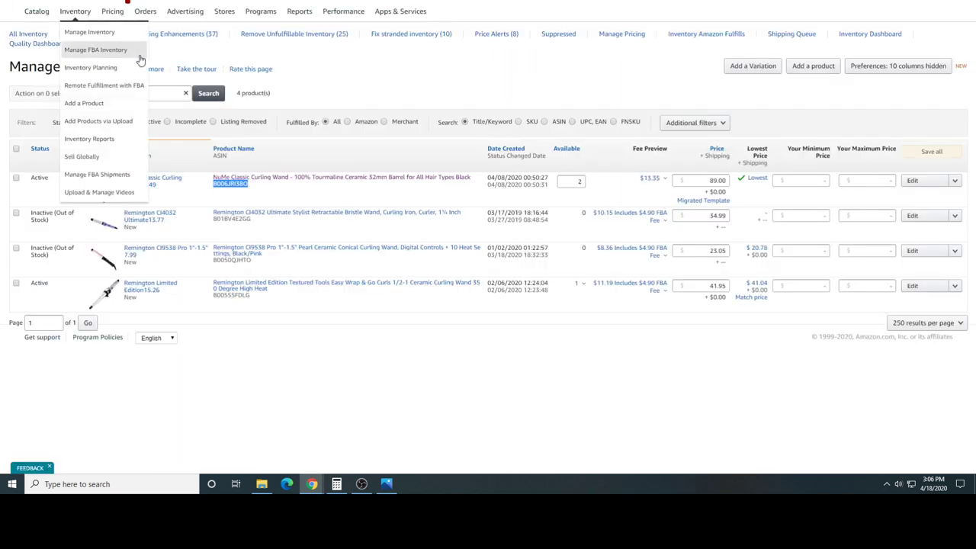
{"action": "double_click", "coordinate": [716, 181]}
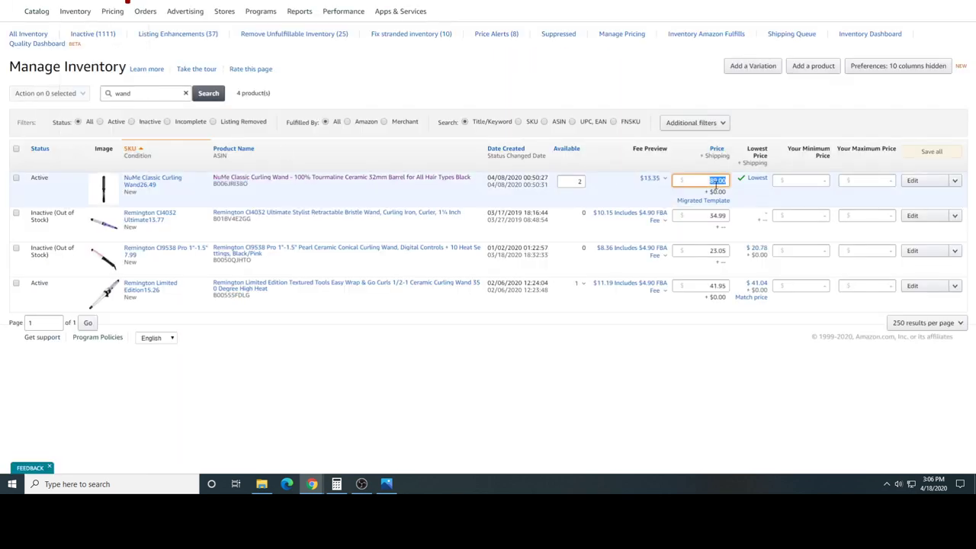
{"action": "type", "text": "59.25"}
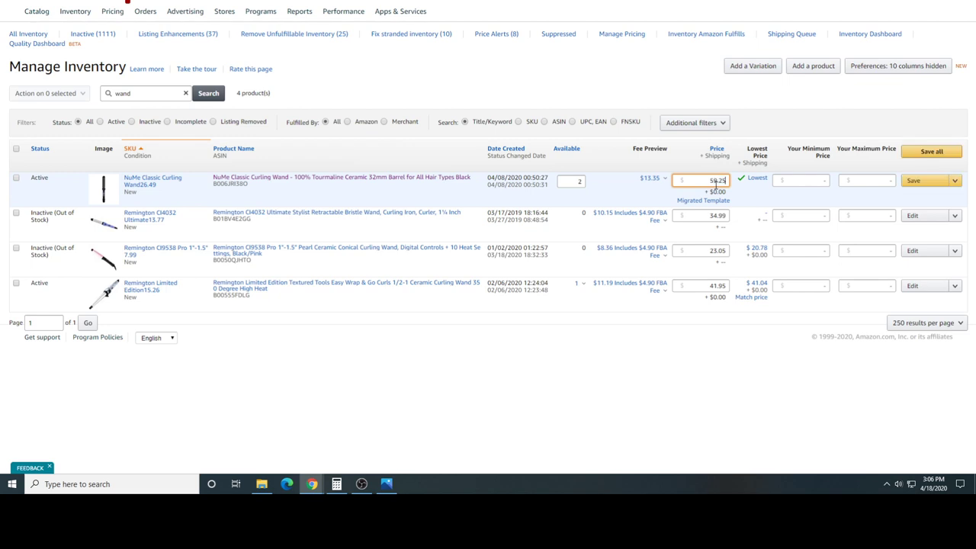
{"action": "left_click", "coordinate": [918, 183]}
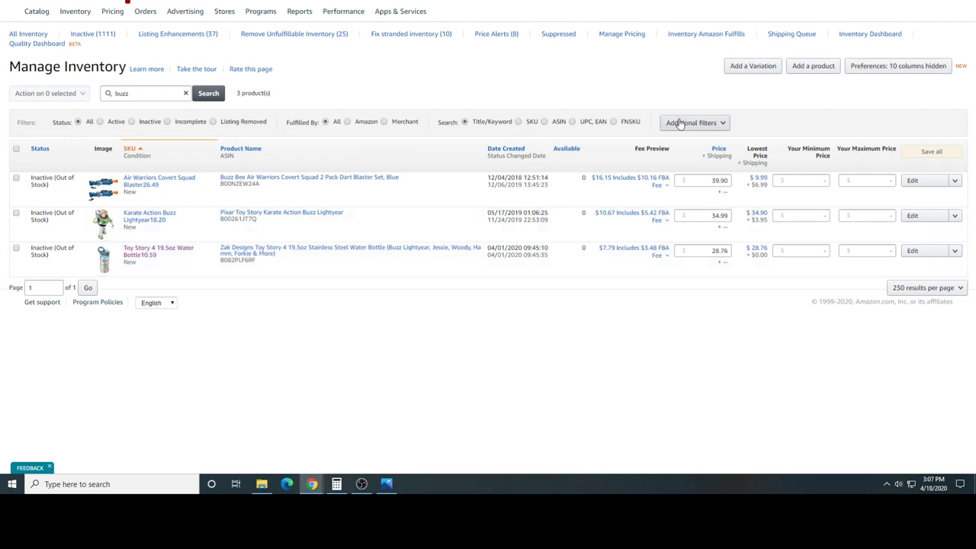
Check the live chat on the YouTube stream page and return to the inventory list
{"action": "key", "text": "ctrl+Tab"}
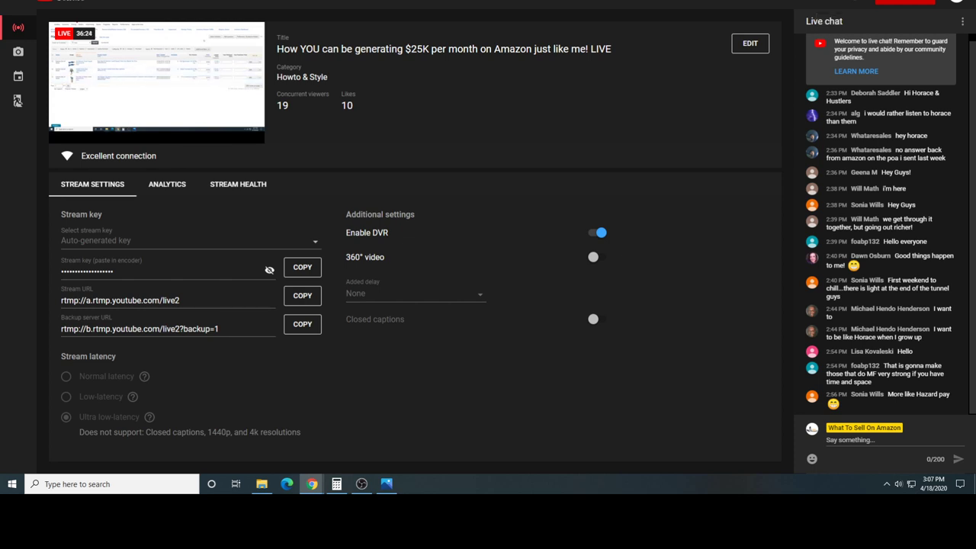
{"action": "key", "text": "ctrl+Tab"}
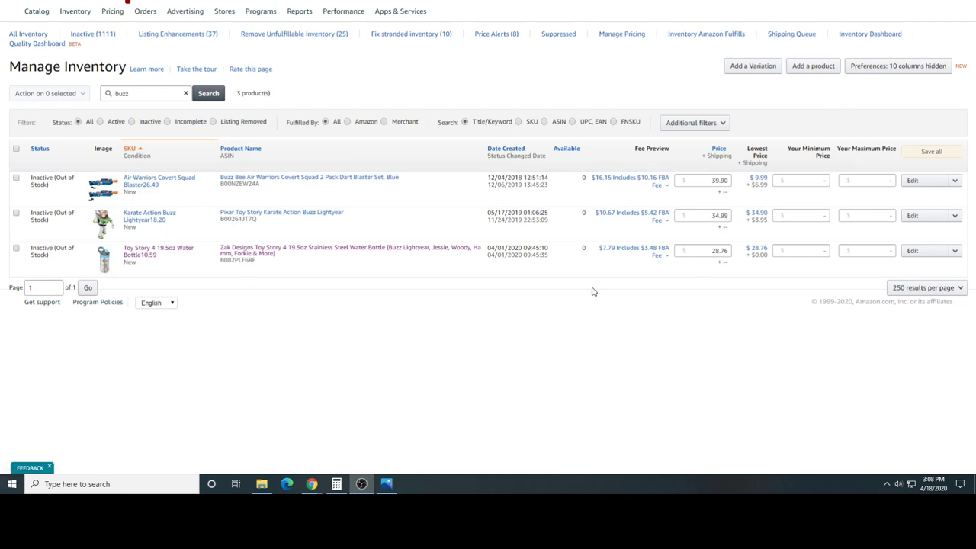
Convert the Zak Designs Toy Story 4 water bottle listing from Amazon fulfillment to Fulfilled by Merchant
{"action": "left_click", "coordinate": [16, 250]}
{"action": "left_click", "coordinate": [65, 93]}
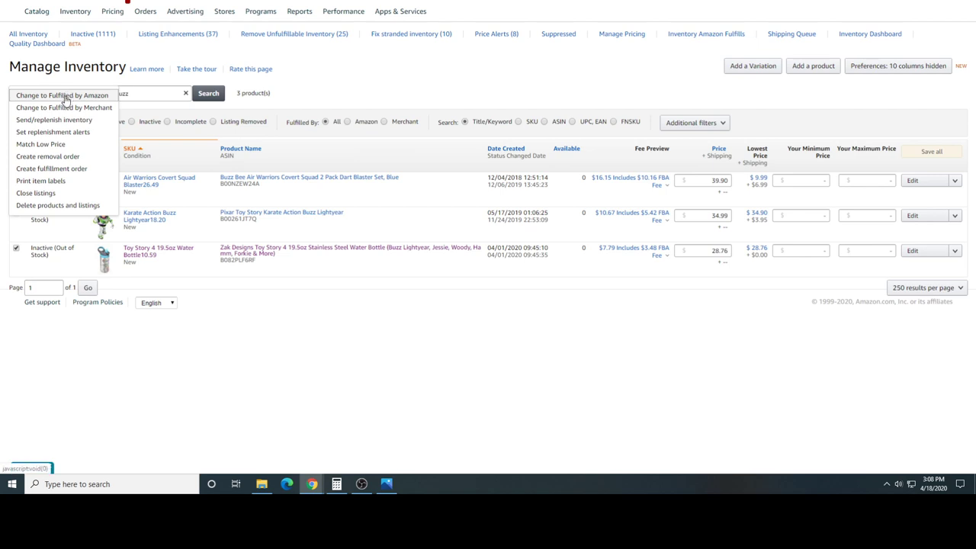
{"action": "left_click", "coordinate": [65, 108]}
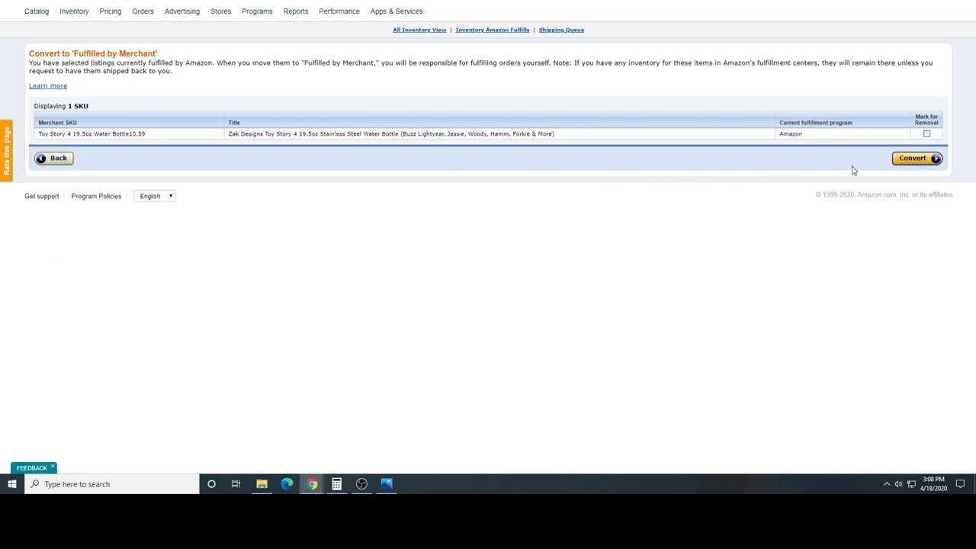
{"action": "left_click", "coordinate": [920, 159]}
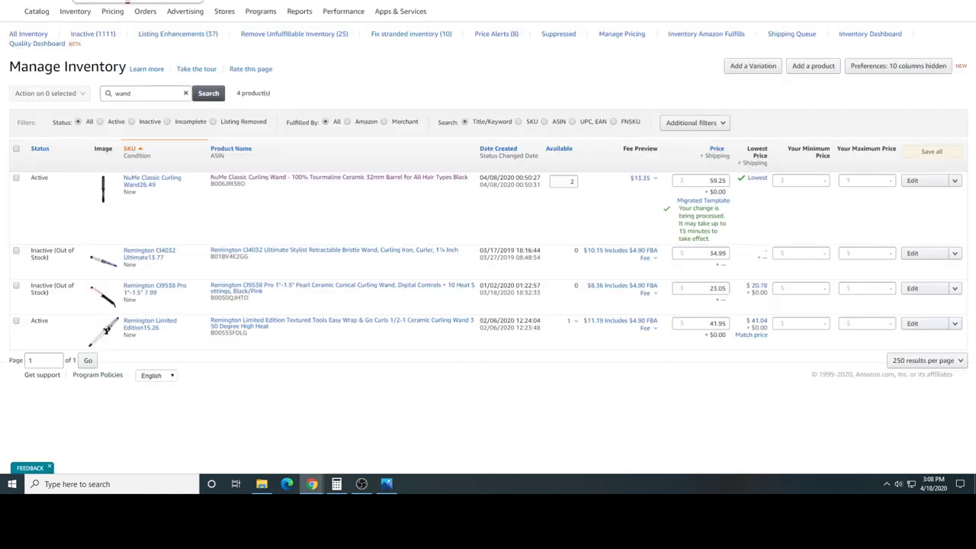
Examine the Sonic plush toy's Amazon product page, including its enlarged picture, price history chart and sales rank graph
{"action": "mouse_move", "coordinate": [126, 12]}
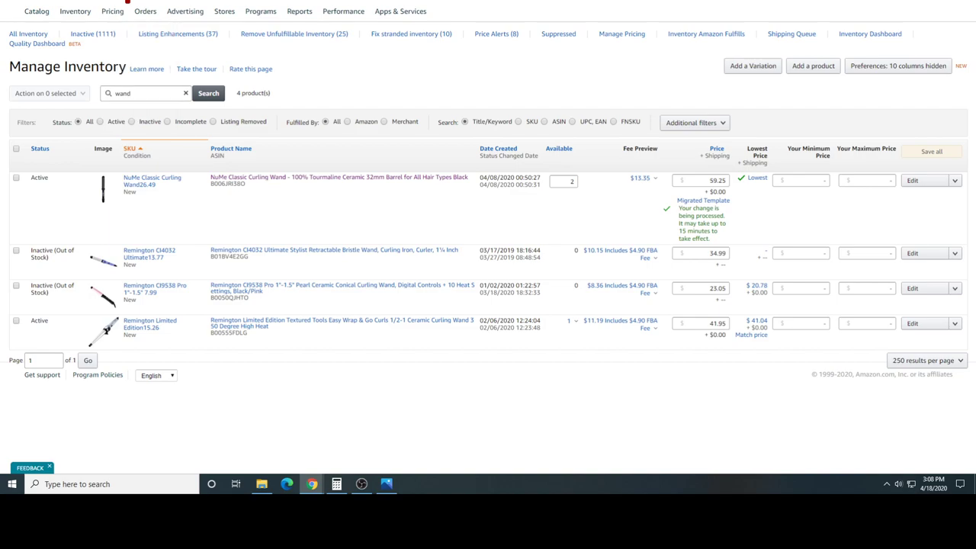
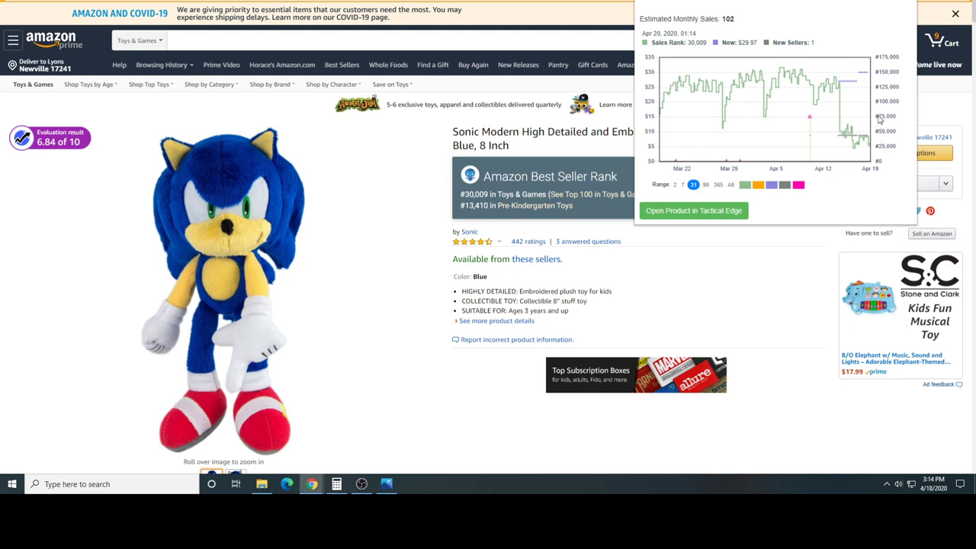
{"action": "left_click", "coordinate": [395, 294]}
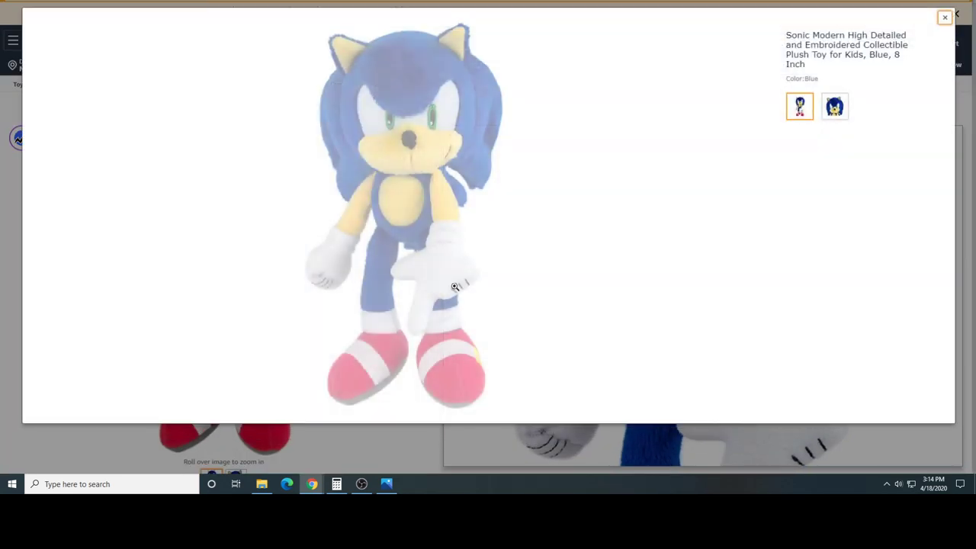
{"action": "left_click", "coordinate": [941, 20]}
{"action": "scroll", "coordinate": [686, 302], "scroll_direction": "down", "scroll_amount": 20}
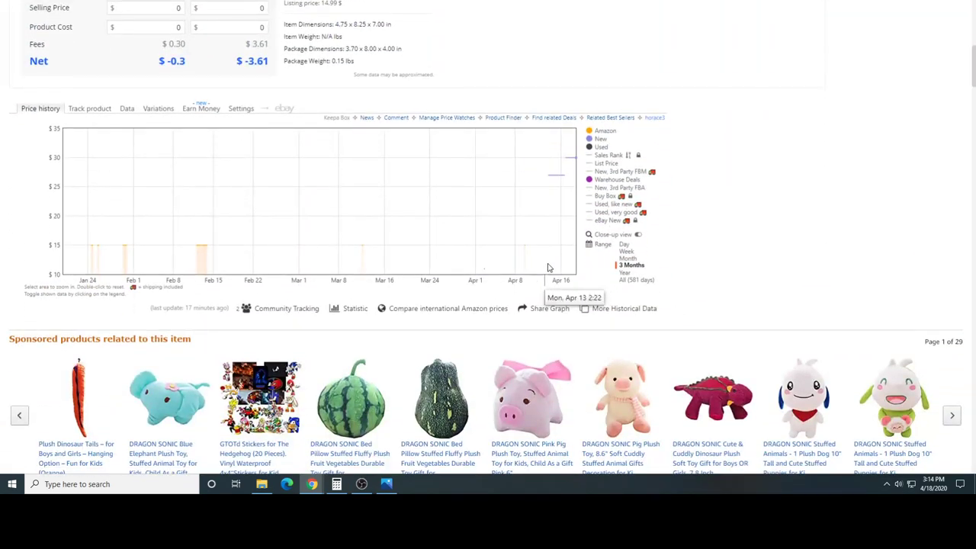
{"action": "scroll", "coordinate": [617, 261], "scroll_direction": "up", "scroll_amount": 5}
{"action": "scroll", "coordinate": [618, 261], "scroll_direction": "up", "scroll_amount": 3}
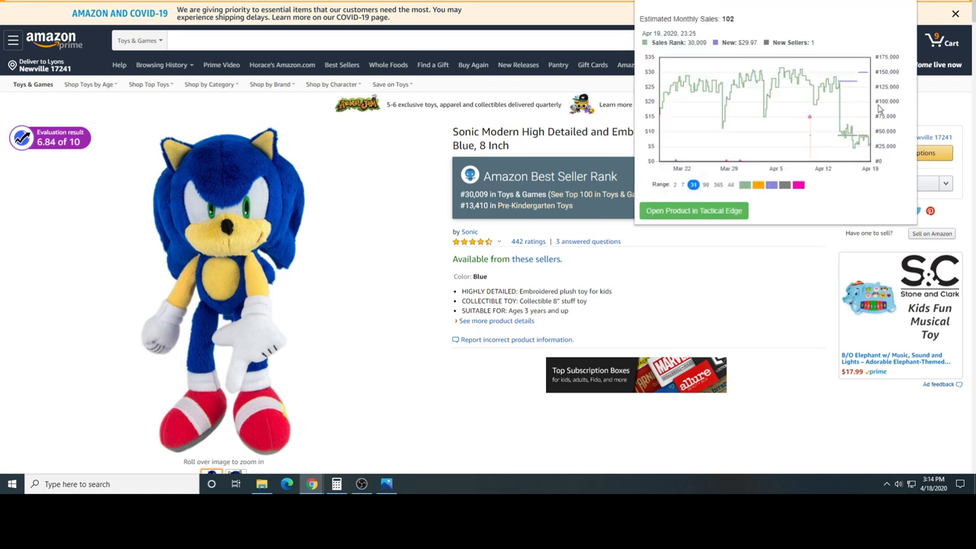
Open the Sonic plush in Tactical Edge, review its rank and seller stock, and compare them with its inventory entry and product page
{"action": "left_click", "coordinate": [717, 213]}
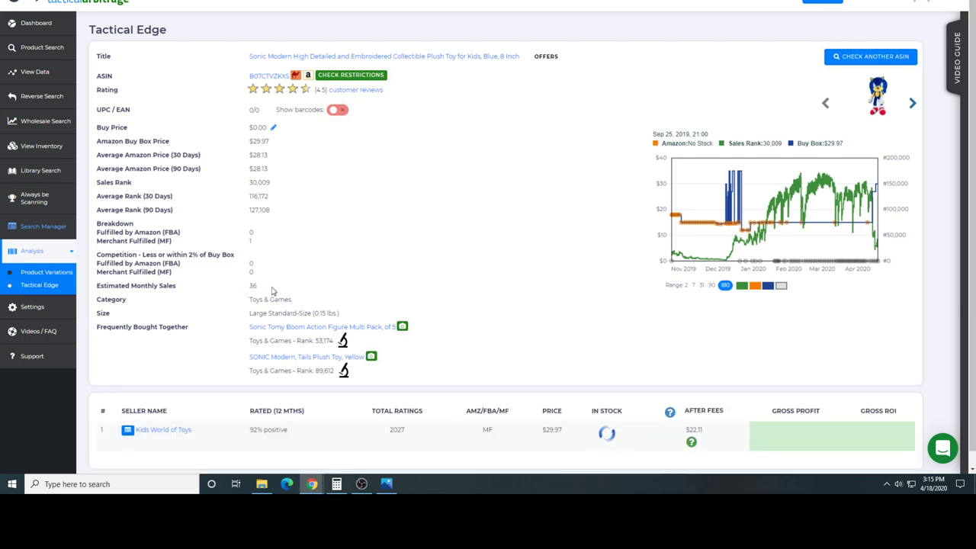
{"action": "scroll", "coordinate": [272, 291], "scroll_direction": "down", "scroll_amount": 1}
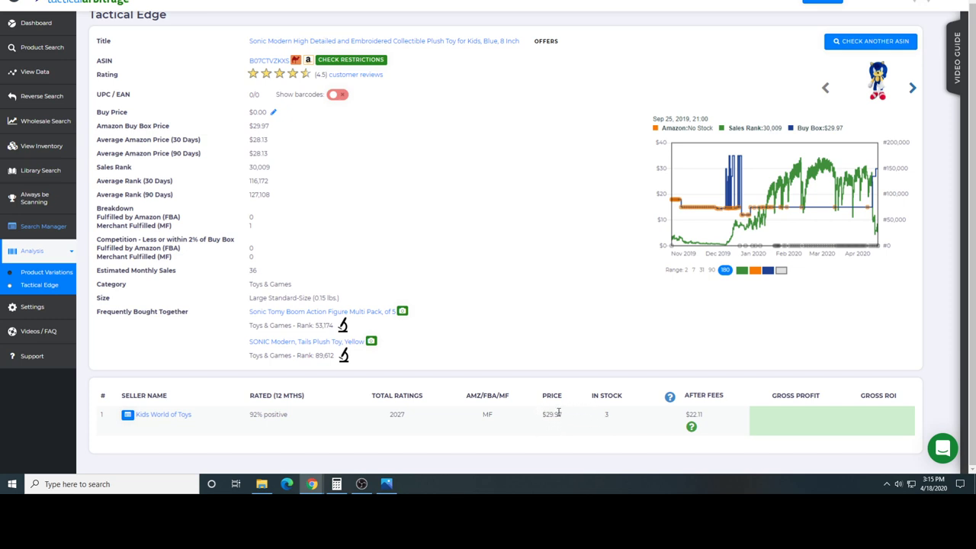
{"action": "key", "text": "ctrl+Tab"}
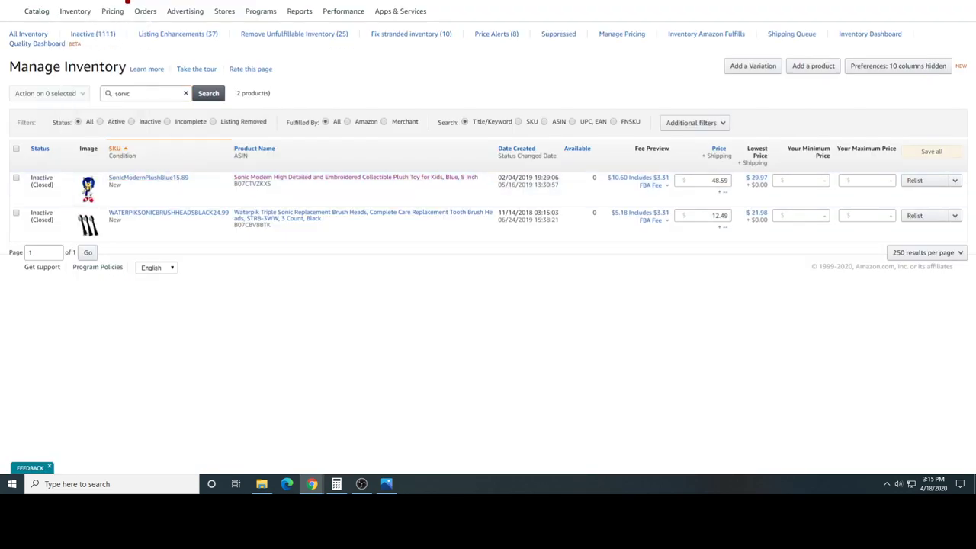
{"action": "key", "text": "ctrl+Tab"}
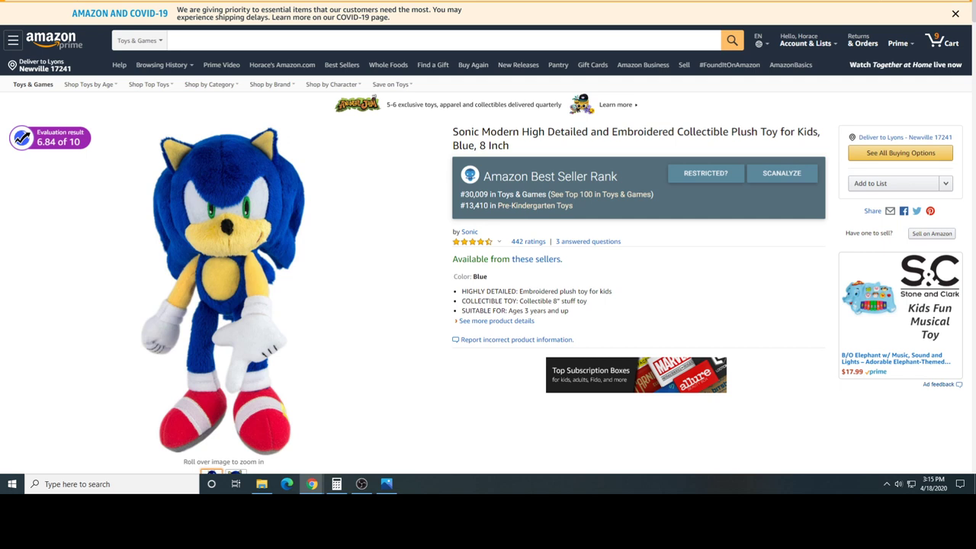
Copy the Sonic plush's ASIN from its product page and close that page
{"action": "key", "text": "ctrl+Tab"}
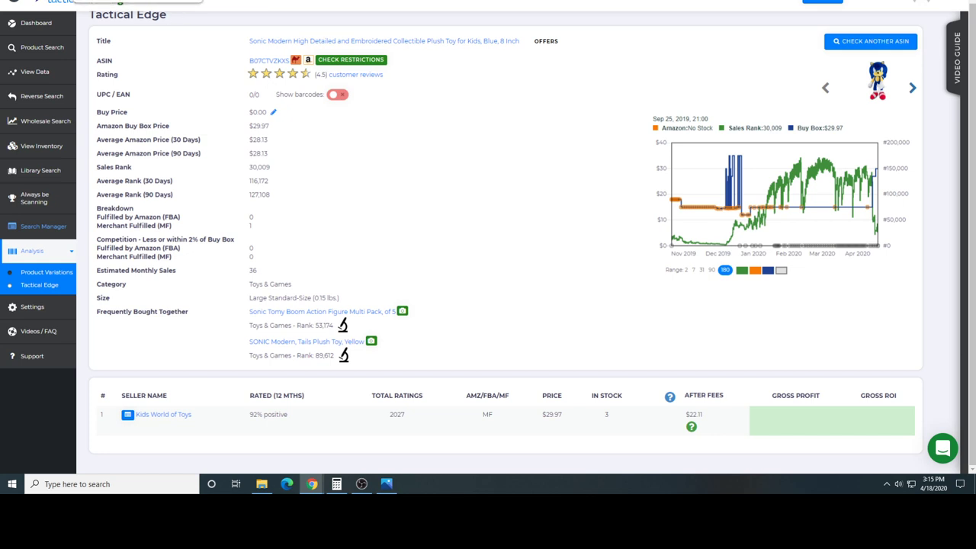
{"action": "left_click", "coordinate": [268, 60]}
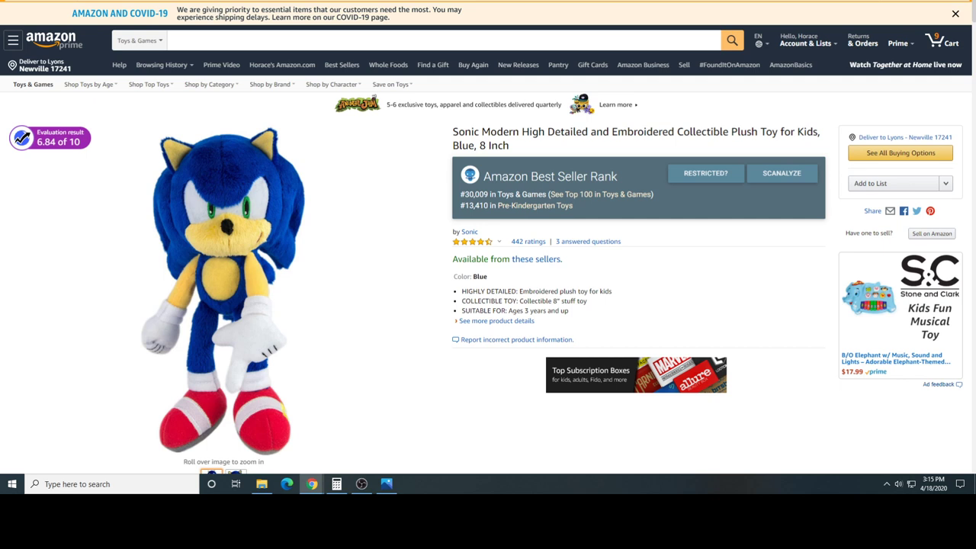
{"action": "right_click", "coordinate": [192, 2]}
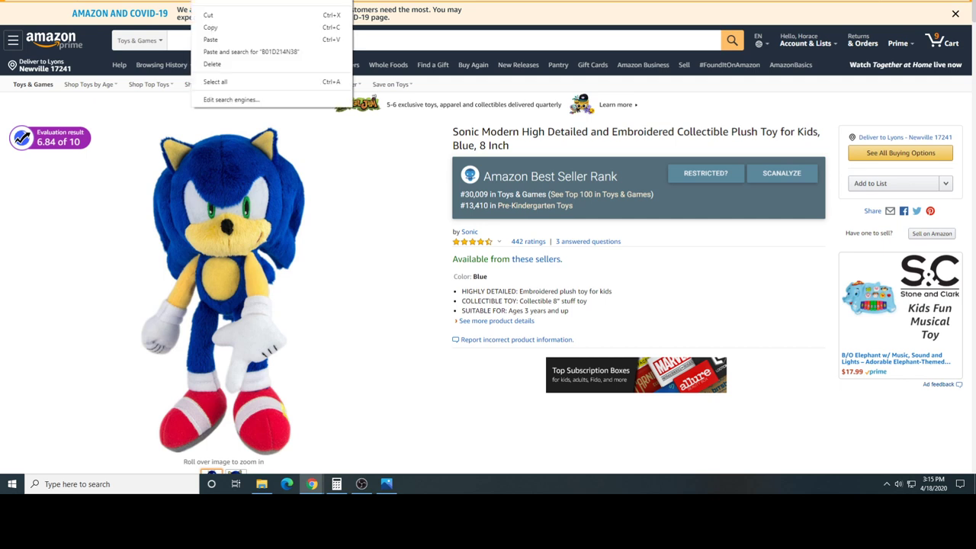
{"action": "left_click", "coordinate": [223, 29]}
{"action": "key", "text": "ctrl+w"}
Look up the Sonic plush by ASIN B07CTVZKXS in the FBA Revenue Calculator, replacing the earlier product
{"action": "left_click", "coordinate": [58, 44]}
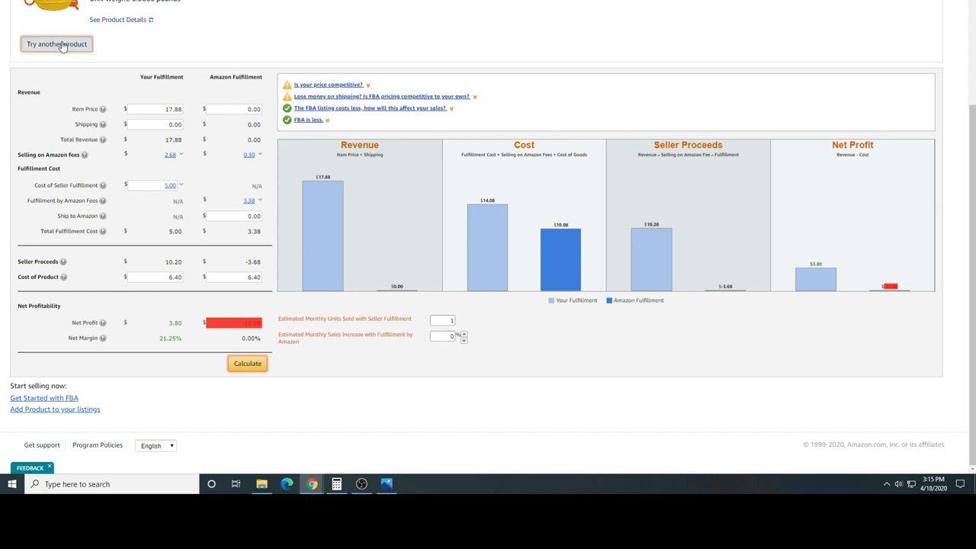
{"action": "double_click", "coordinate": [48, 48]}
{"action": "right_click", "coordinate": [49, 49]}
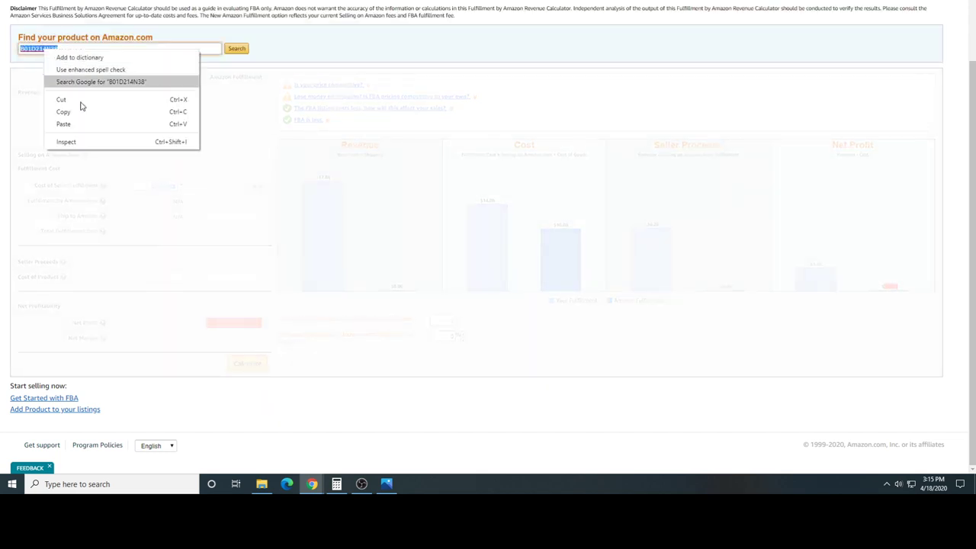
{"action": "left_click", "coordinate": [85, 125]}
{"action": "left_click", "coordinate": [236, 48]}
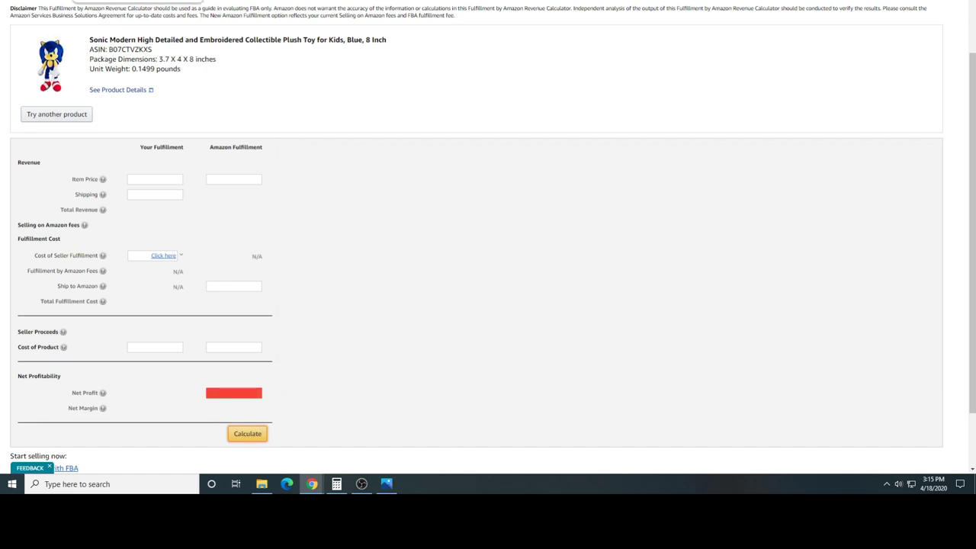
Check the Sonic plush's buying options on its Amazon page and return to the revenue calculator
{"action": "key", "text": "ctrl+Tab"}
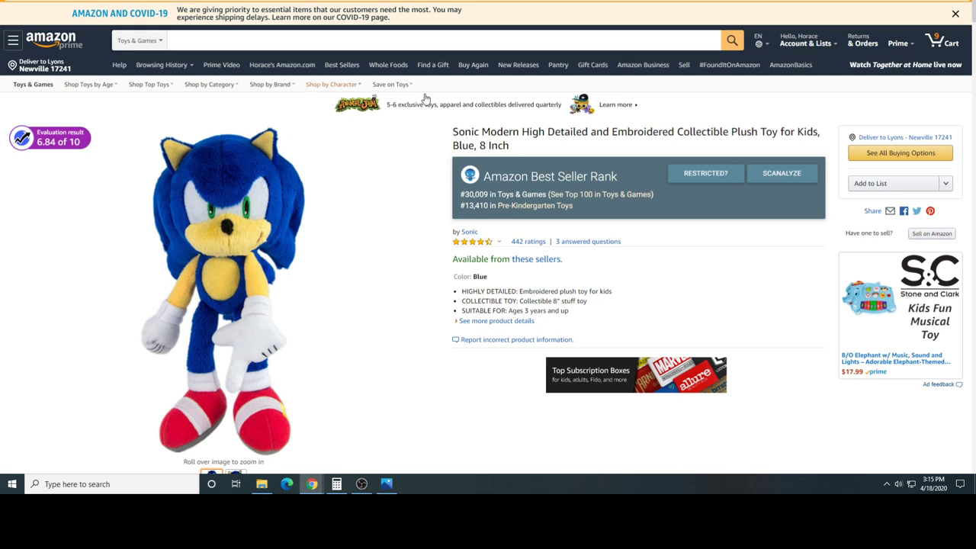
{"action": "scroll", "coordinate": [636, 147], "scroll_direction": "down", "scroll_amount": 1}
{"action": "left_click", "coordinate": [912, 106]}
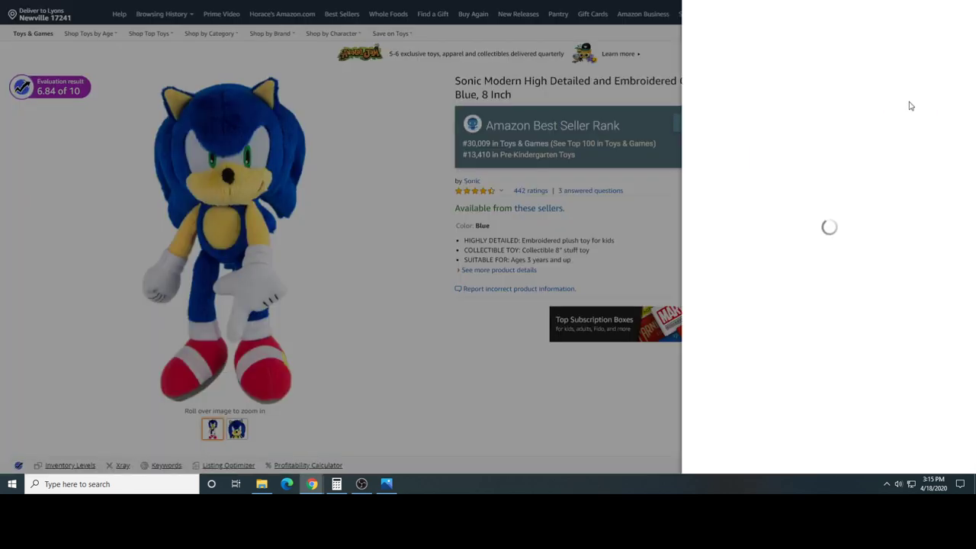
{"action": "key", "text": "ctrl+Tab"}
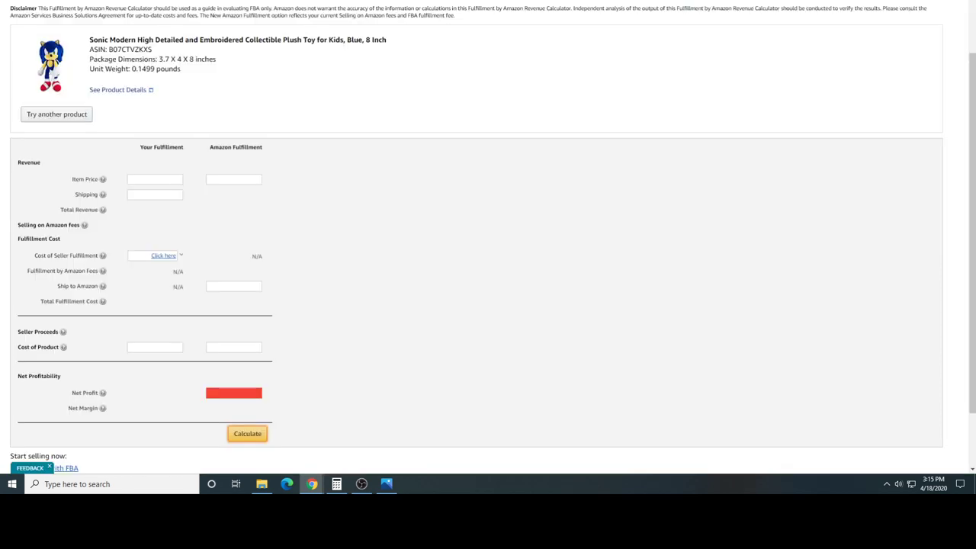
Set the seller-fulfilled item price to 29.97 and the ship-to-customer cost to 7 for the Sonic plush
{"action": "left_click", "coordinate": [142, 180]}
{"action": "type", "text": "29.97"}
{"action": "left_click", "coordinate": [178, 258]}
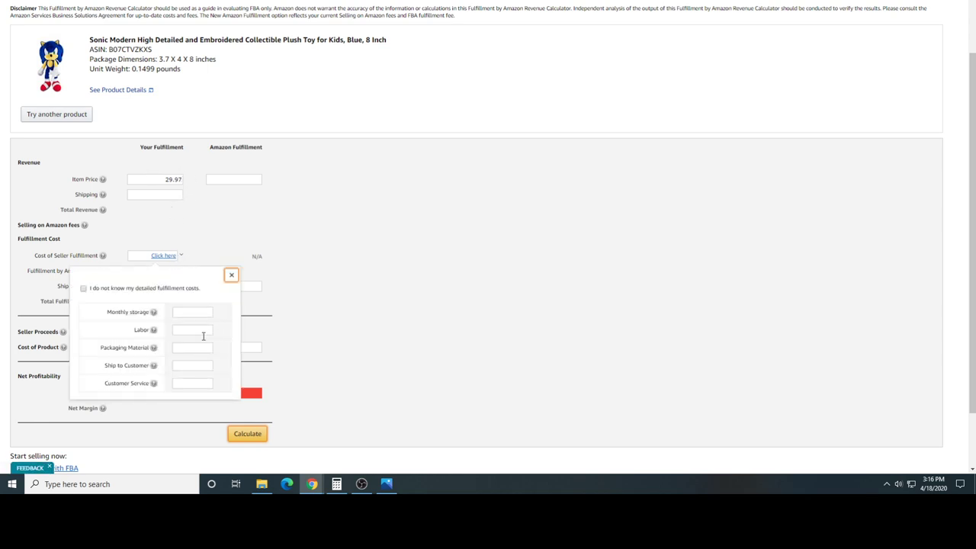
{"action": "left_click", "coordinate": [189, 365]}
{"action": "type", "text": "7"}
{"action": "left_click", "coordinate": [300, 363]}
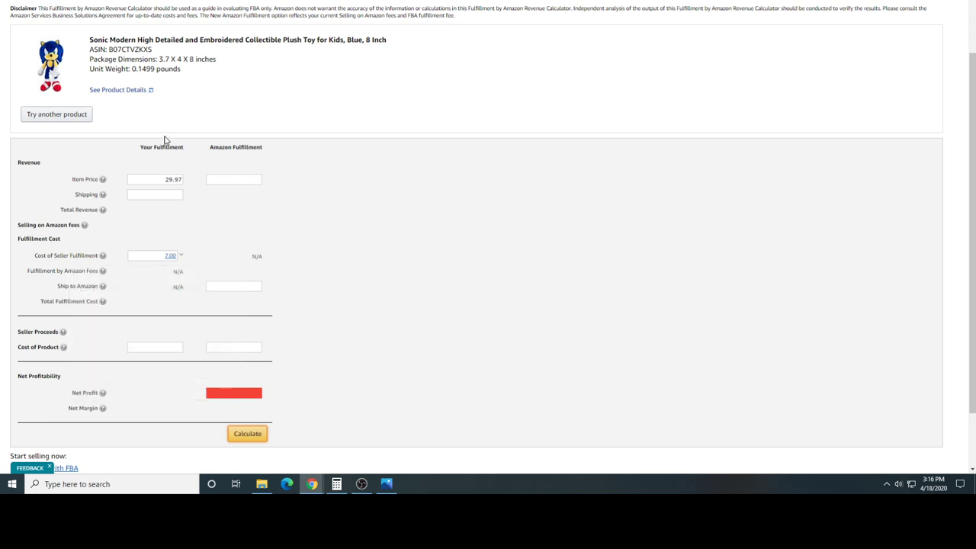
Check the Sonic plush's purchase cost in the inventory SKU, set the cost of product to 15.89 and calculate the profit
{"action": "left_click", "coordinate": [128, 1]}
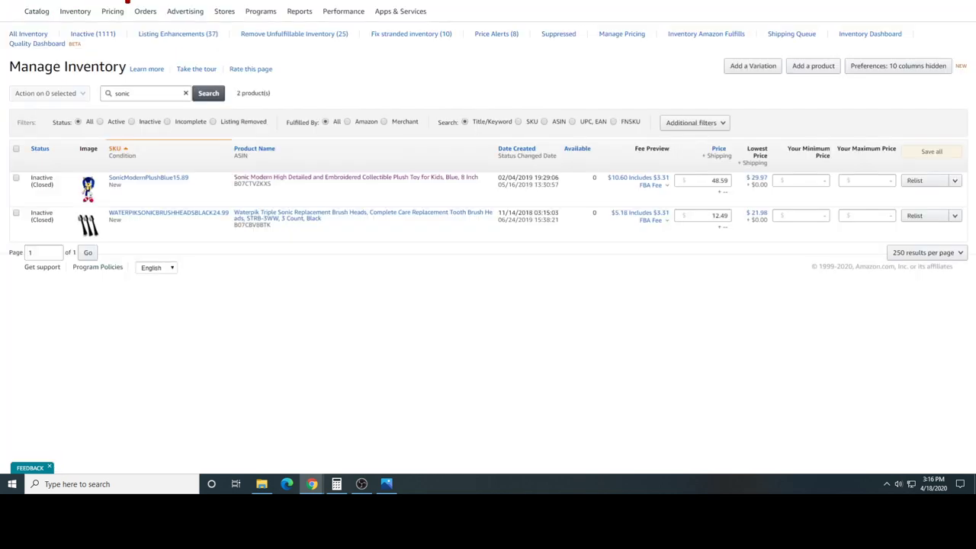
{"action": "left_click", "coordinate": [128, 1]}
{"action": "scroll", "coordinate": [124, 341], "scroll_direction": "down", "scroll_amount": 2}
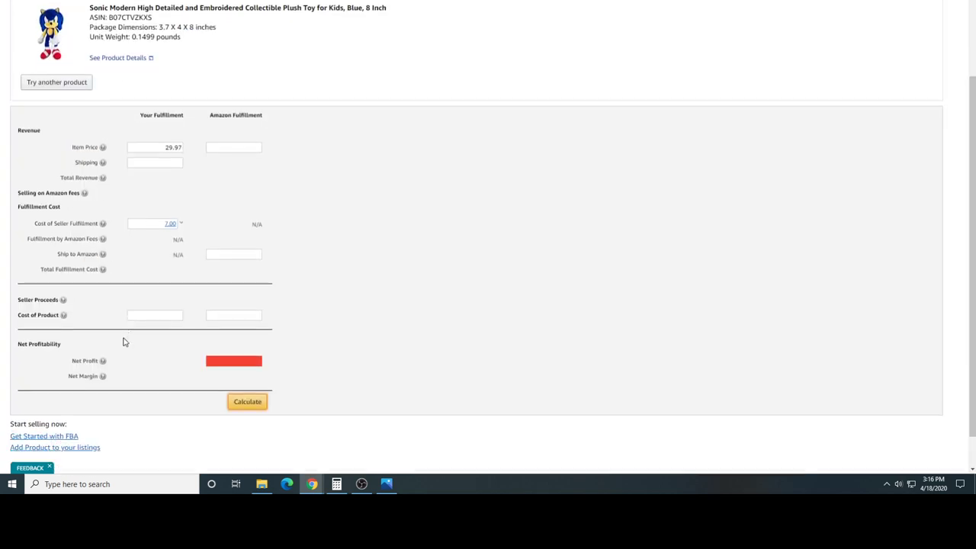
{"action": "left_click", "coordinate": [148, 278]}
{"action": "type", "text": "15.89"}
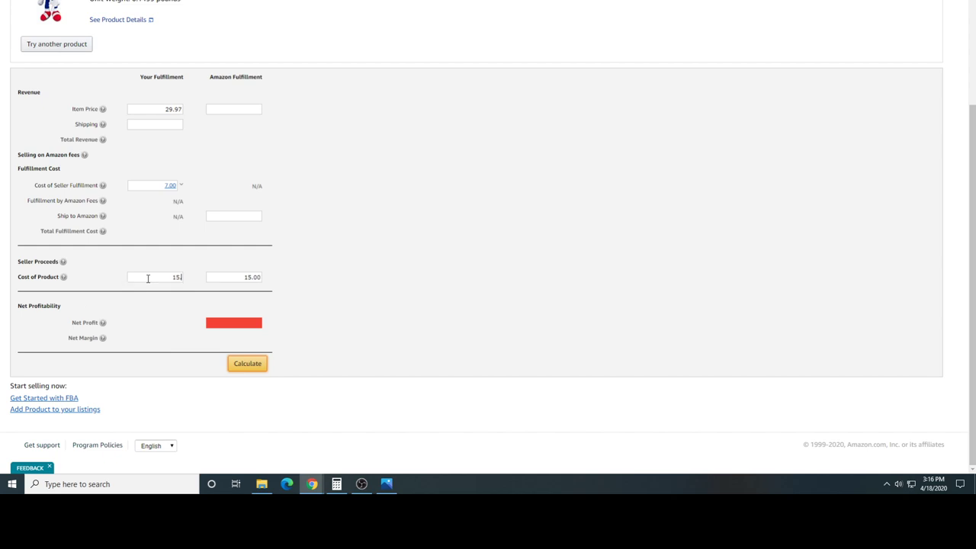
{"action": "left_click", "coordinate": [248, 368]}
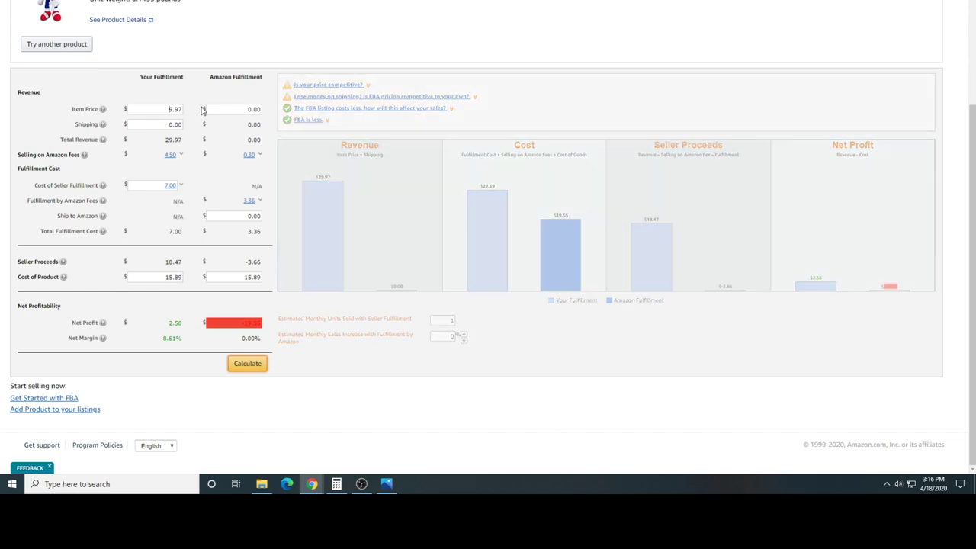
Try a seller-fulfilled item price of 39.97, recalculate the profit and compare it with the Tactical Edge data
{"action": "type", "text": "3"}
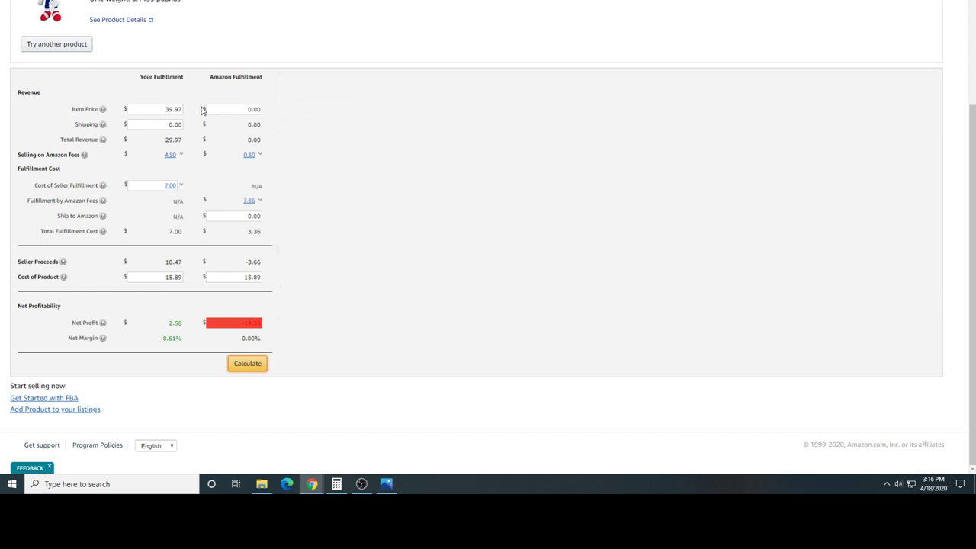
{"action": "left_click", "coordinate": [249, 366]}
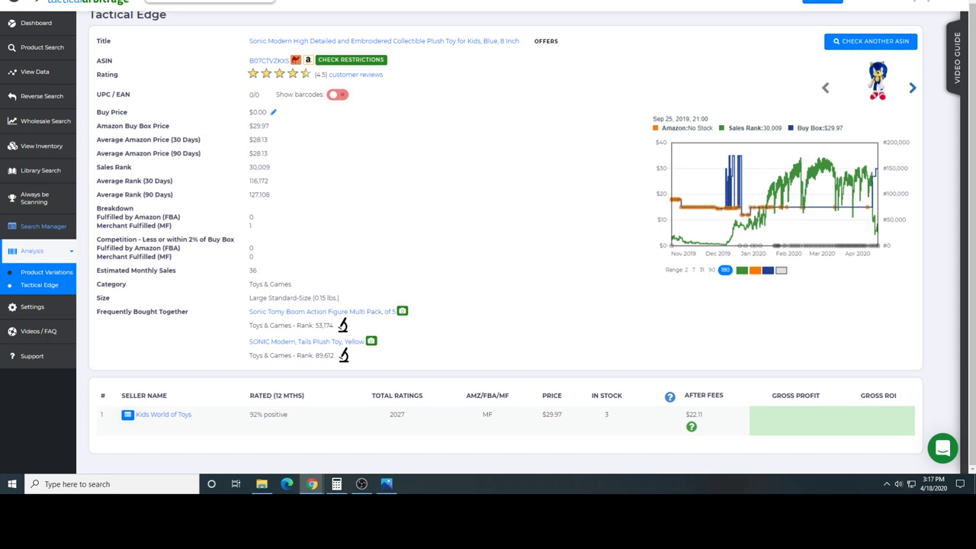
{"action": "left_click", "coordinate": [221, 2]}
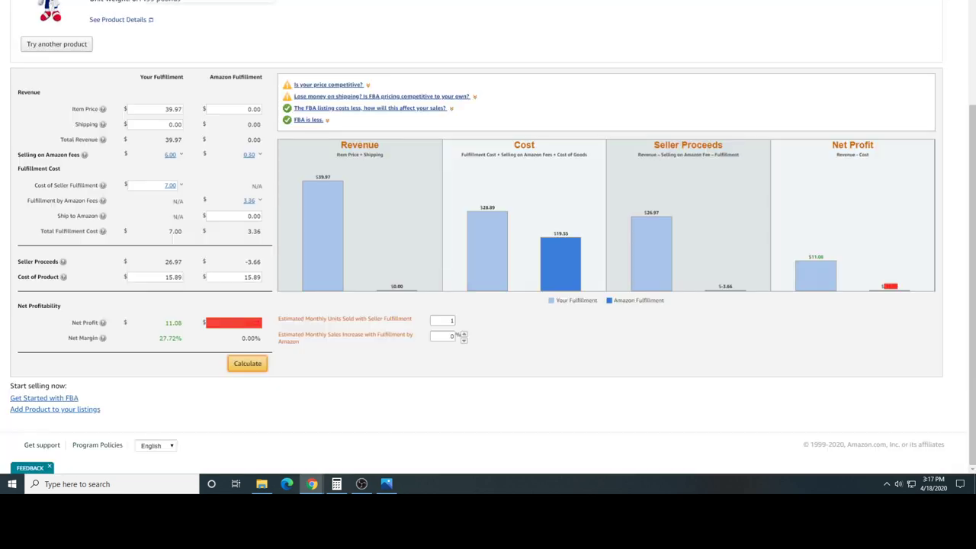
Set the seller-fulfilled item price back to 29.97 and recalculate the profit
{"action": "left_click", "coordinate": [170, 109]}
{"action": "key", "text": "BackSpace"}
{"action": "type", "text": "2"}
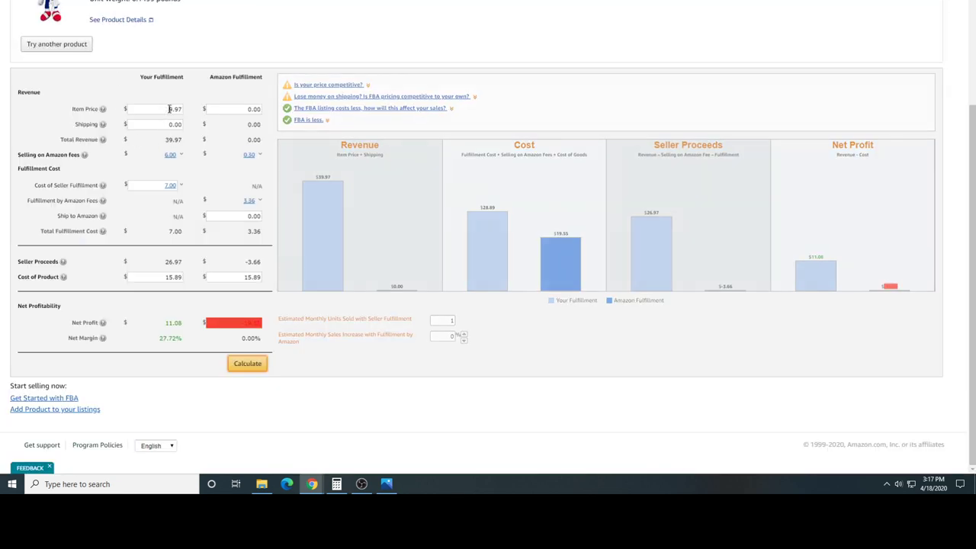
{"action": "left_click", "coordinate": [246, 364]}
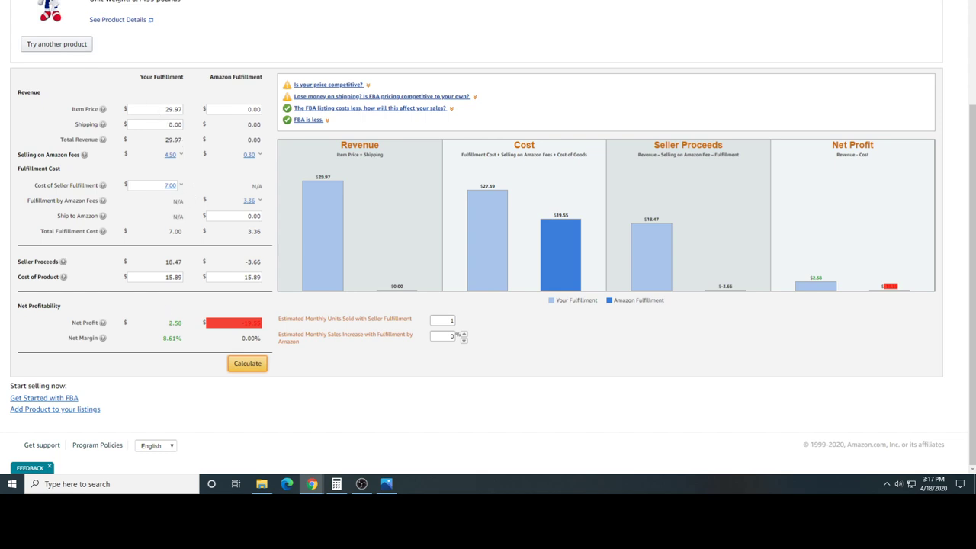
Convert the Sonic plush listing in the inventory to Fulfilled by Merchant without marking it for removal
{"action": "key", "text": "ctrl+Tab"}
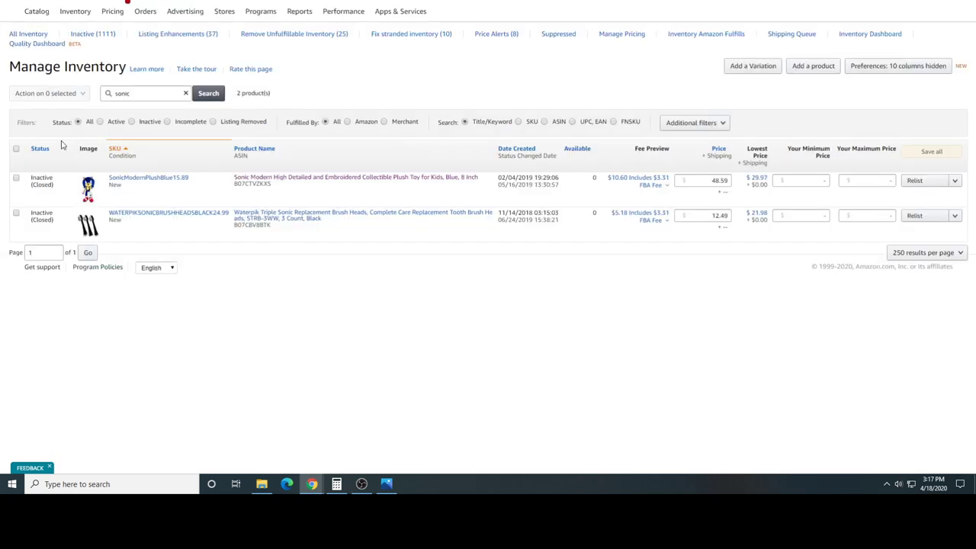
{"action": "left_click", "coordinate": [16, 179]}
{"action": "left_click", "coordinate": [82, 95]}
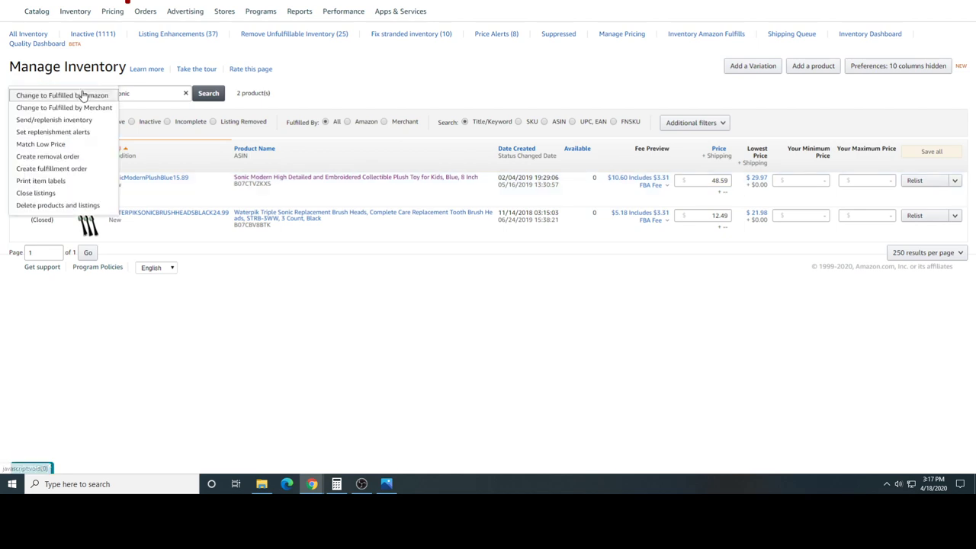
{"action": "left_click", "coordinate": [82, 112]}
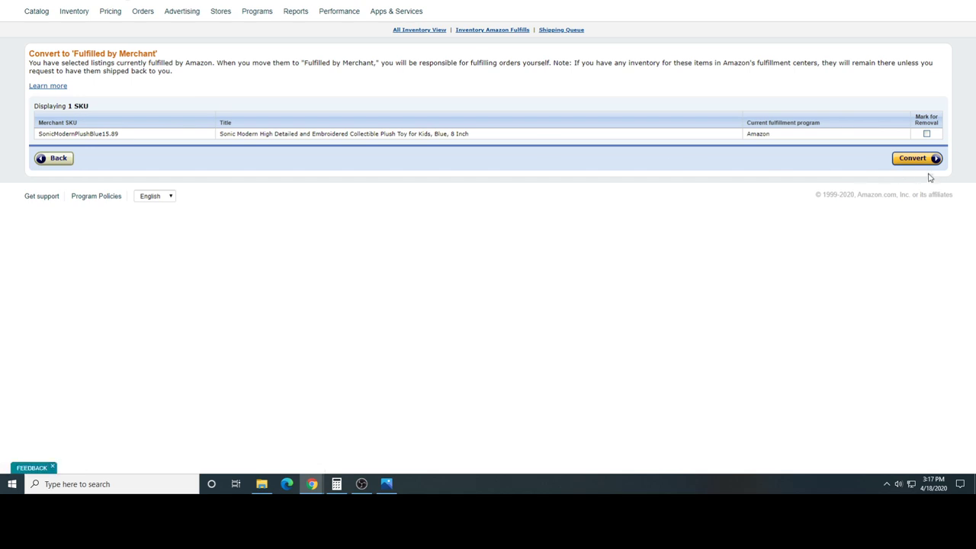
{"action": "left_click", "coordinate": [911, 162]}
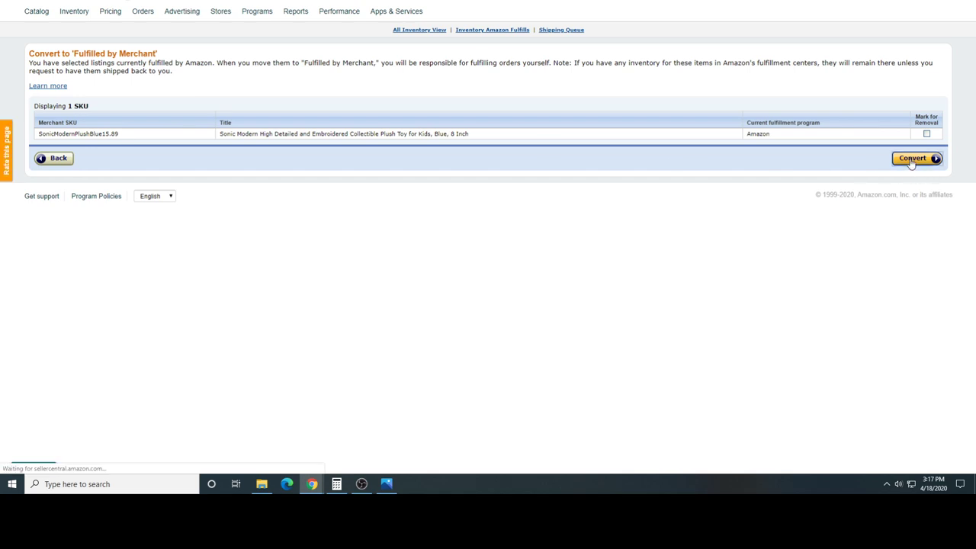
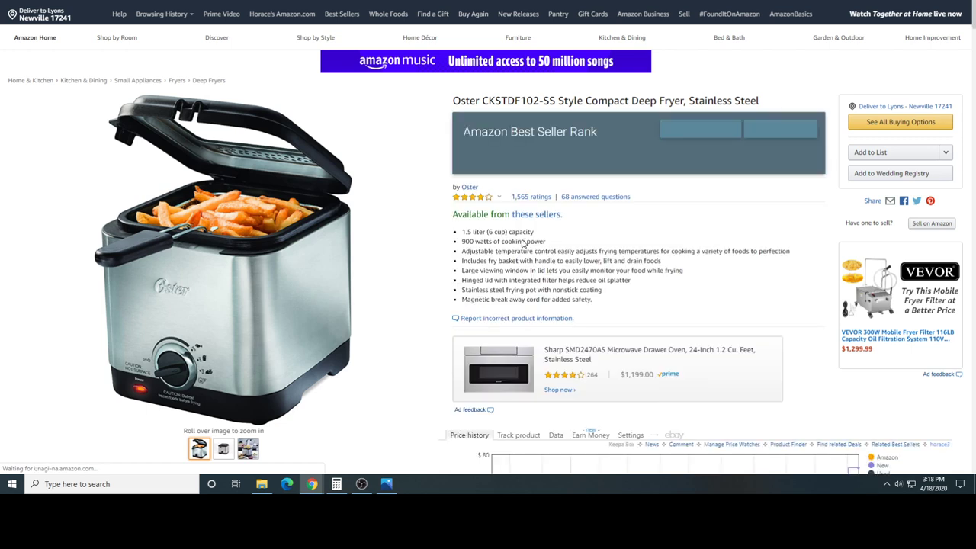
Examine the competing offers and the estimated sales and price history of the Oster CKSTDF102-SS deep fryer
{"action": "scroll", "coordinate": [473, 112], "scroll_direction": "down", "scroll_amount": 1}
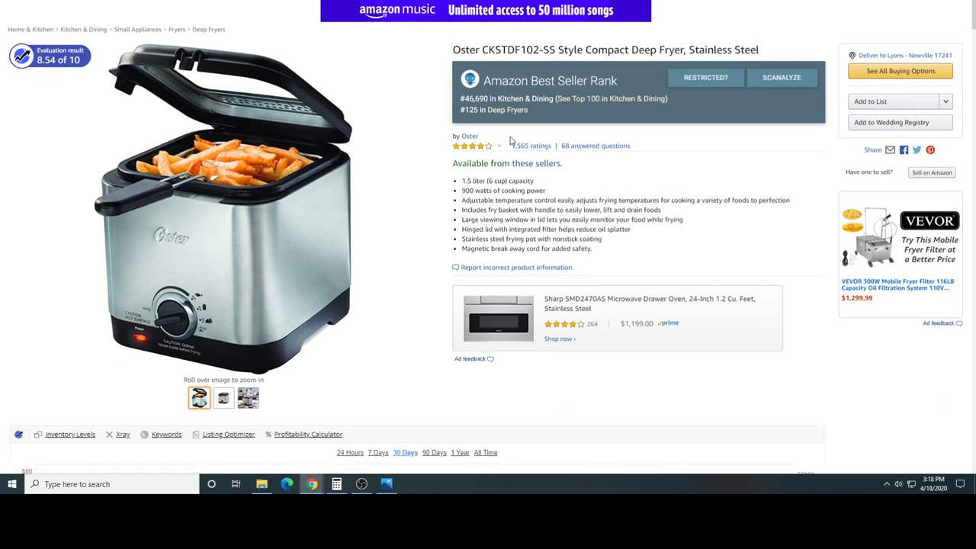
{"action": "left_click", "coordinate": [874, 73]}
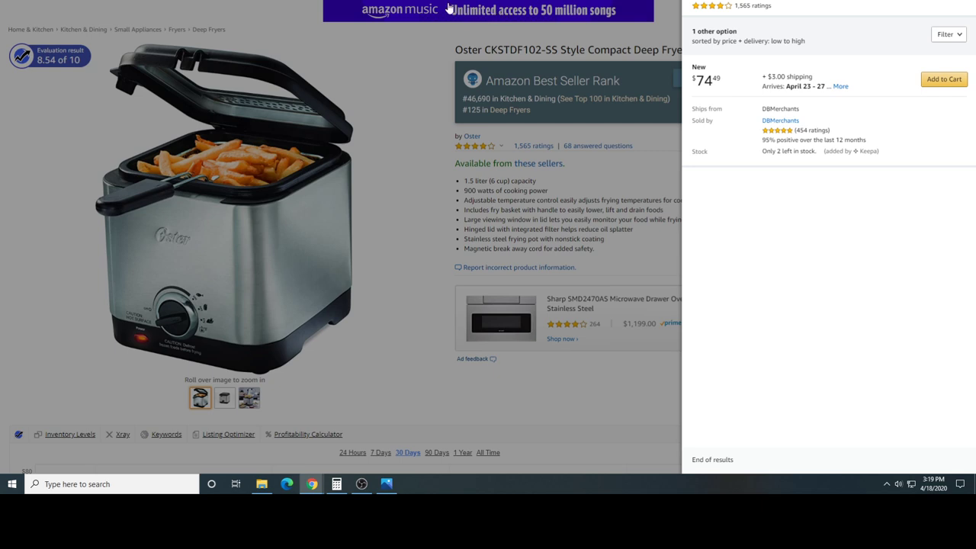
{"action": "left_click", "coordinate": [654, 7]}
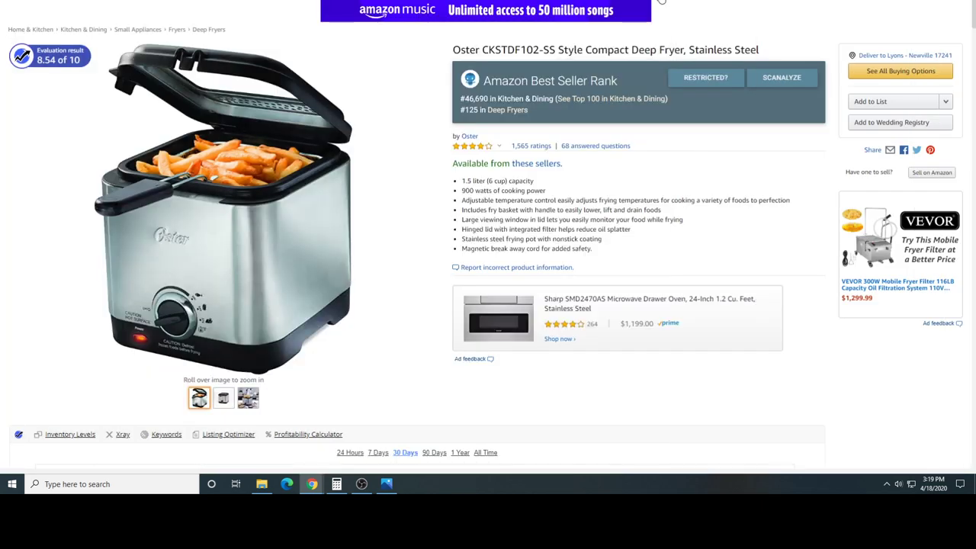
{"action": "left_click", "coordinate": [930, 2]}
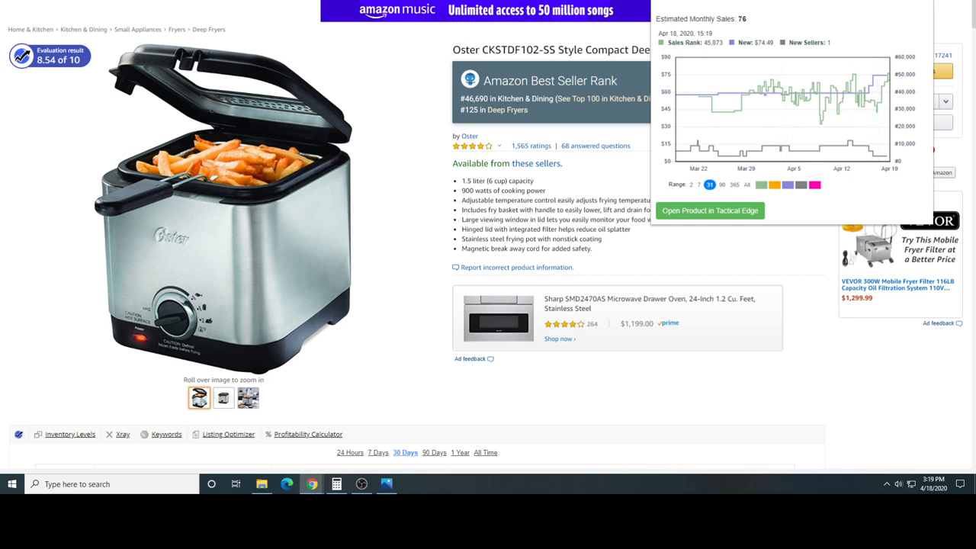
Compare the Oster deep fryer's price in the inventory with the competing offer on its Amazon product page
{"action": "key", "text": "ctrl+Tab"}
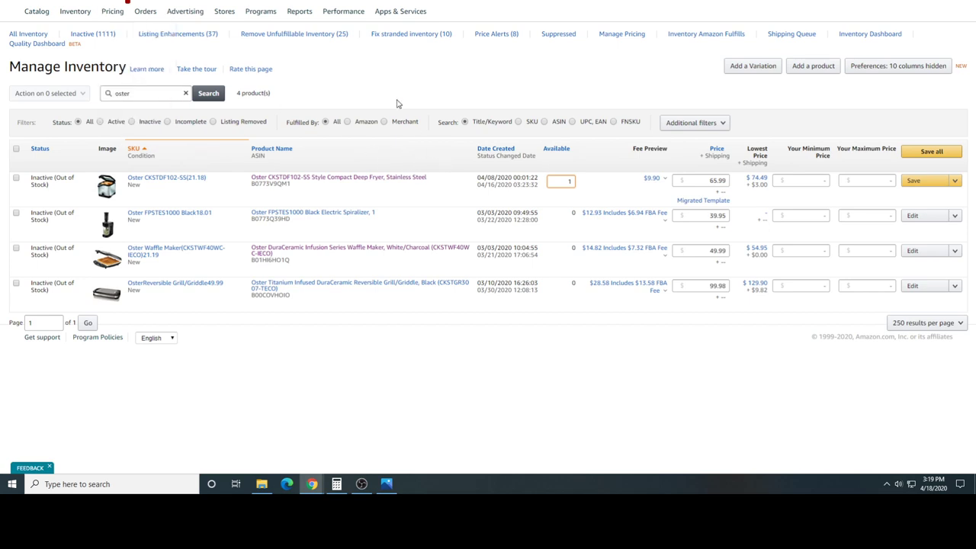
{"action": "key", "text": "ctrl+Tab"}
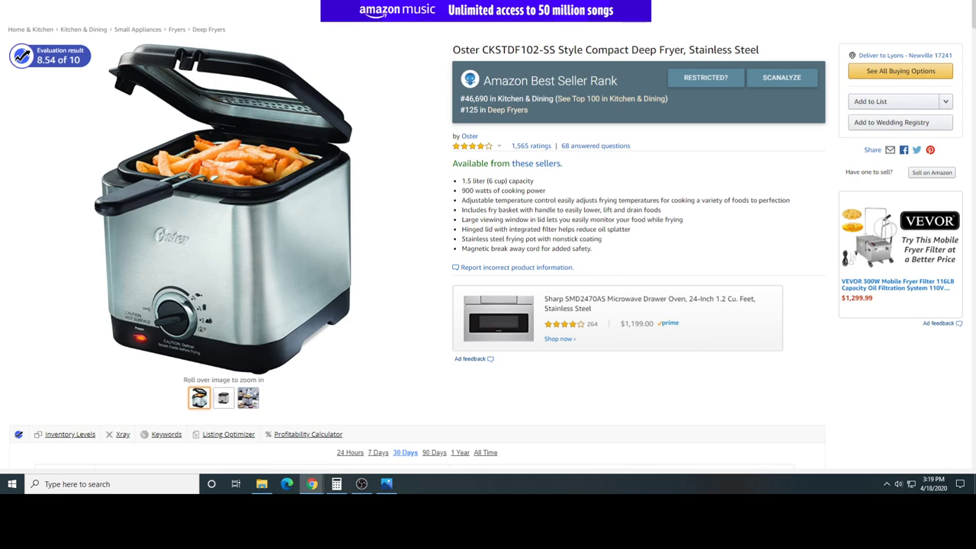
{"action": "key", "text": "ctrl+Tab"}
{"action": "key", "text": "ctrl+shift+Tab"}
{"action": "left_click", "coordinate": [885, 72]}
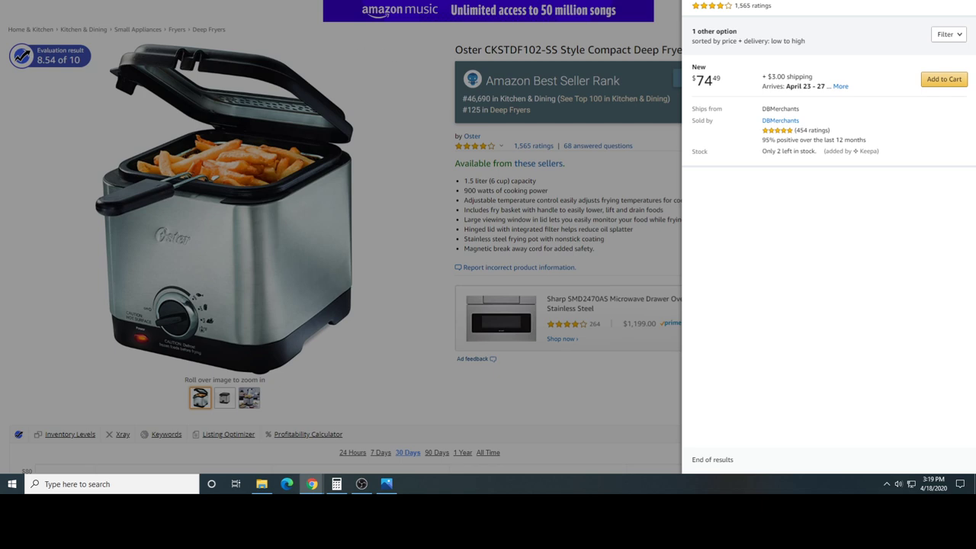
Set the Oster deep fryer's inventory price to 74.99, save the listing and recheck the competing offer's shipping terms
{"action": "key", "text": "ctrl+Tab"}
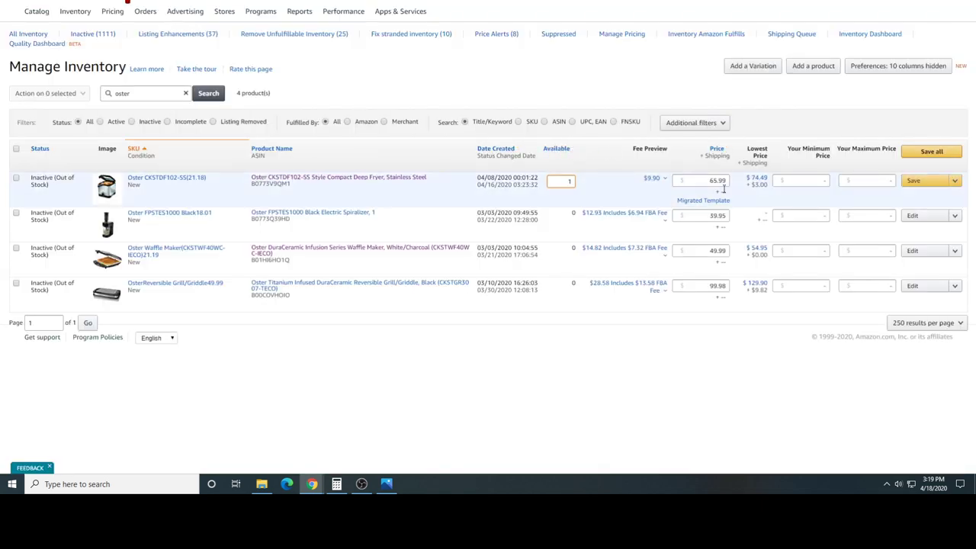
{"action": "double_click", "coordinate": [722, 180]}
{"action": "key", "text": "BackSpace"}
{"action": "type", "text": "74.99"}
{"action": "left_click", "coordinate": [919, 183]}
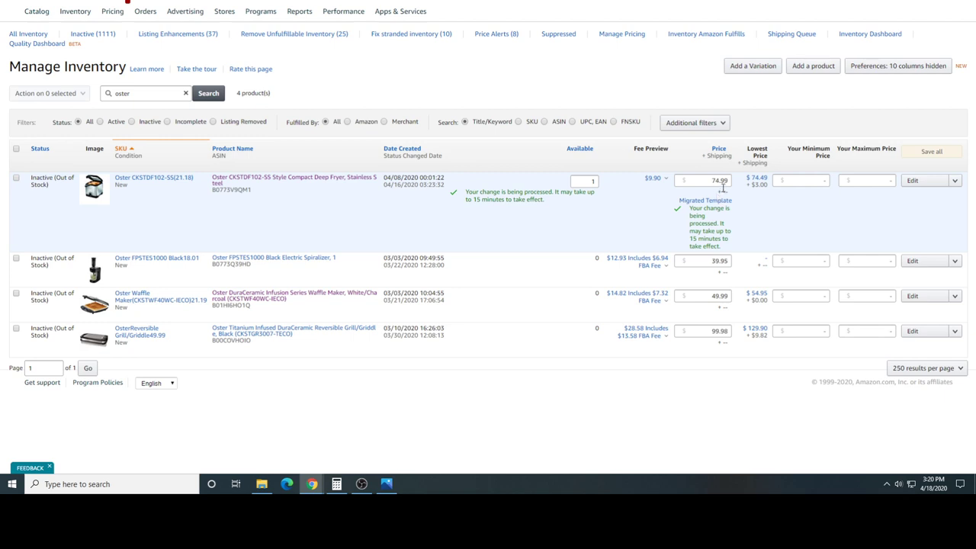
{"action": "left_click", "coordinate": [127, 1]}
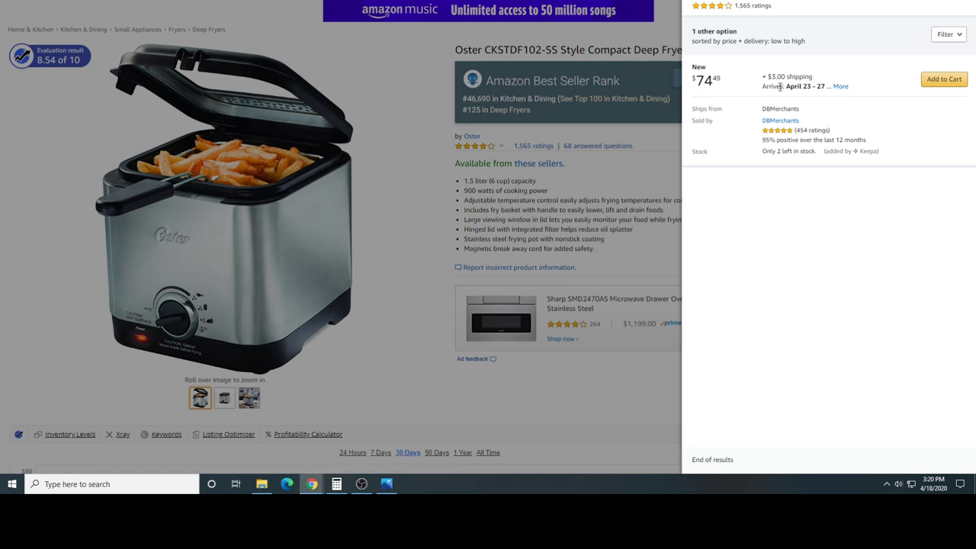
{"action": "left_click", "coordinate": [841, 88]}
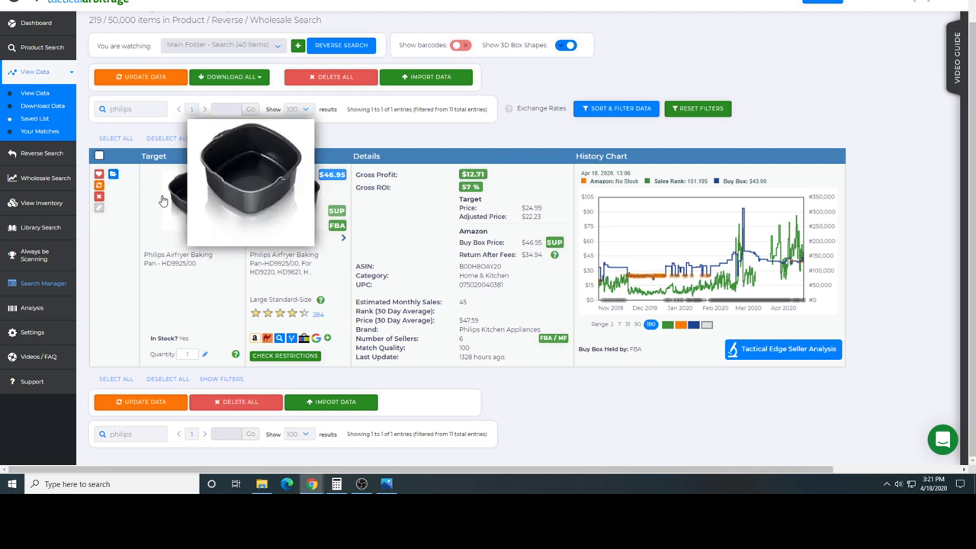
Open the Target page of the Philips Airfryer Baking Pan and calculate 24.99 plus 6% in Calculator
{"action": "scroll", "coordinate": [228, 275], "scroll_direction": "up", "scroll_amount": 1}
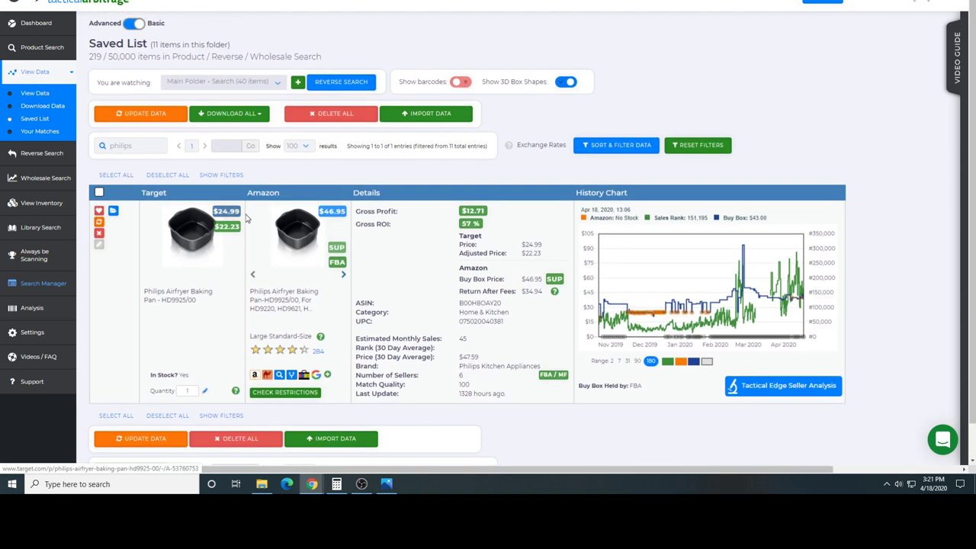
{"action": "left_click", "coordinate": [183, 297]}
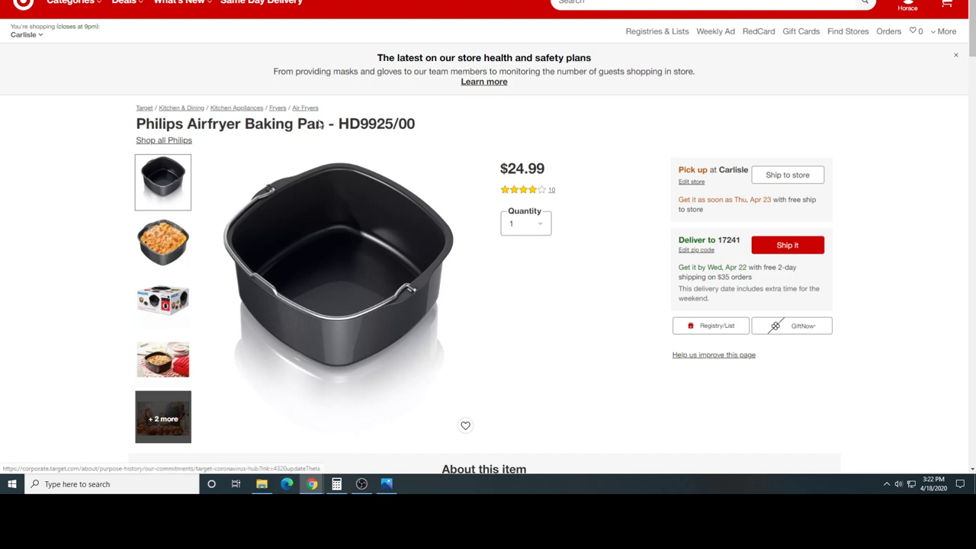
{"action": "left_click", "coordinate": [337, 483]}
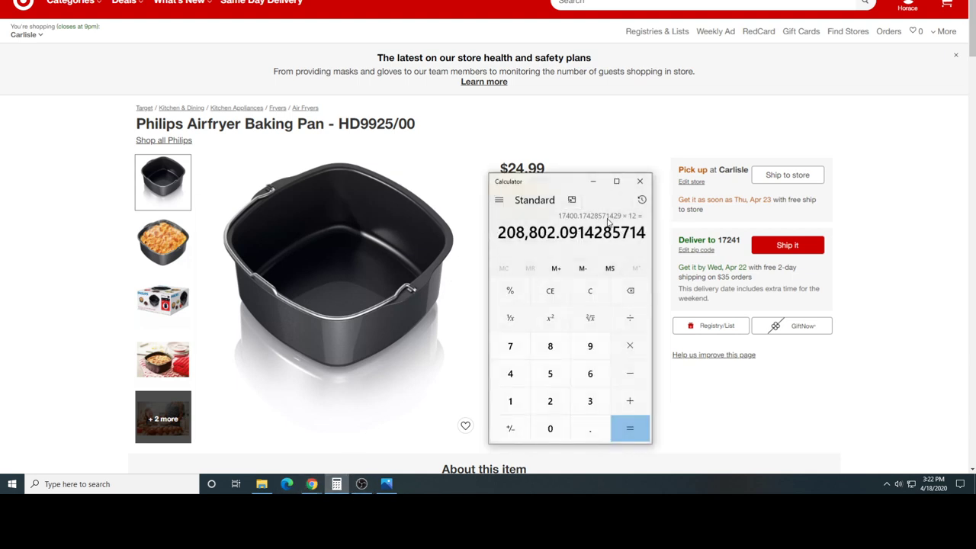
{"action": "left_click", "coordinate": [592, 293]}
{"action": "type", "text": "24.99+6"}
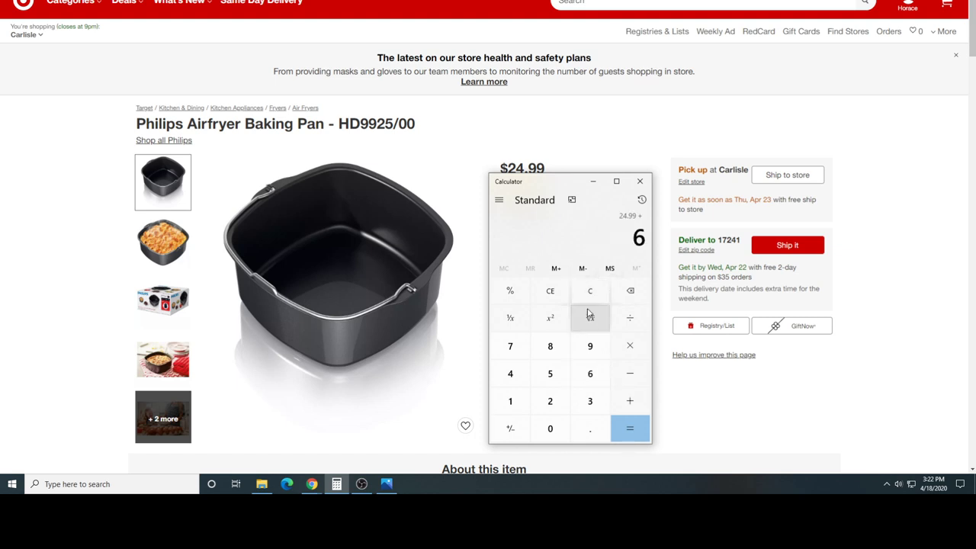
{"action": "left_click", "coordinate": [511, 290]}
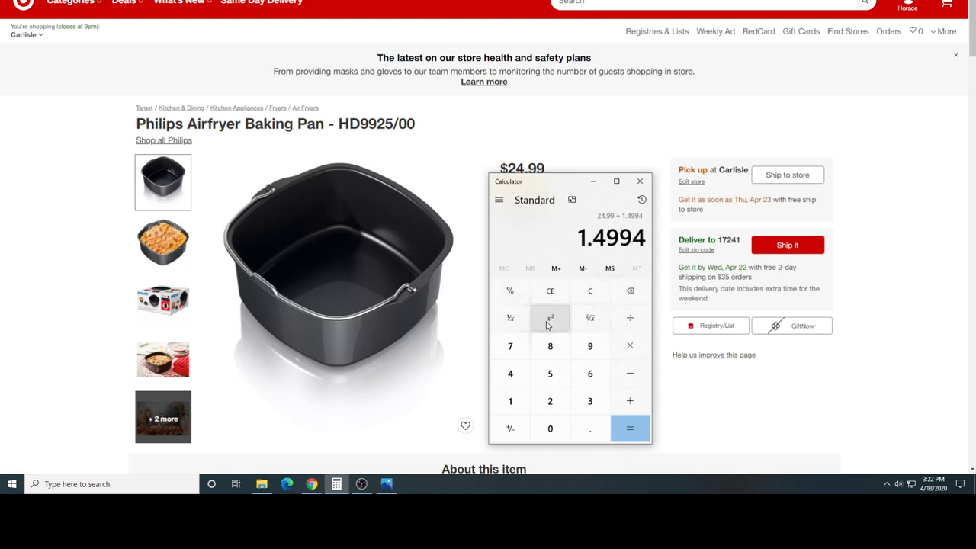
{"action": "left_click", "coordinate": [630, 429]}
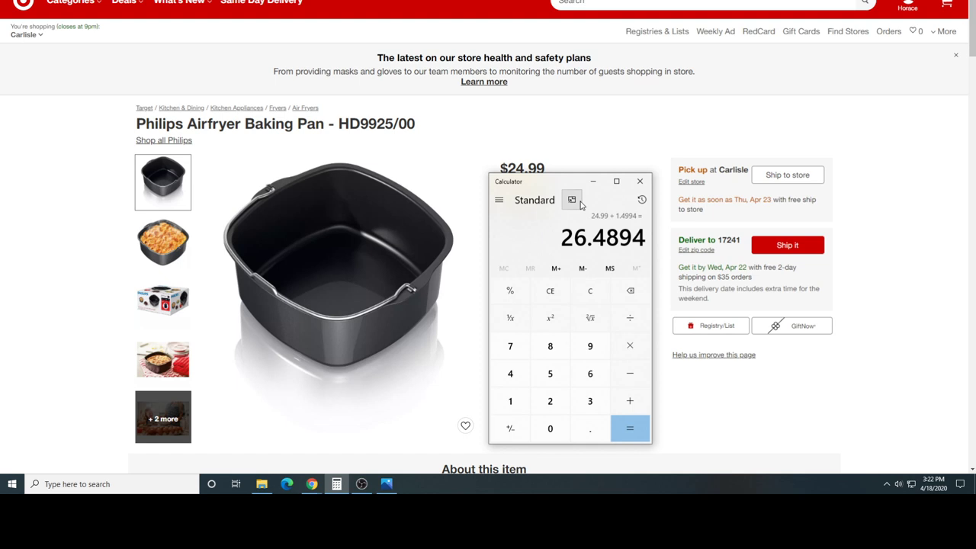
{"action": "left_click_drag", "start_coordinate": [546, 182], "coordinate": [646, 90]}
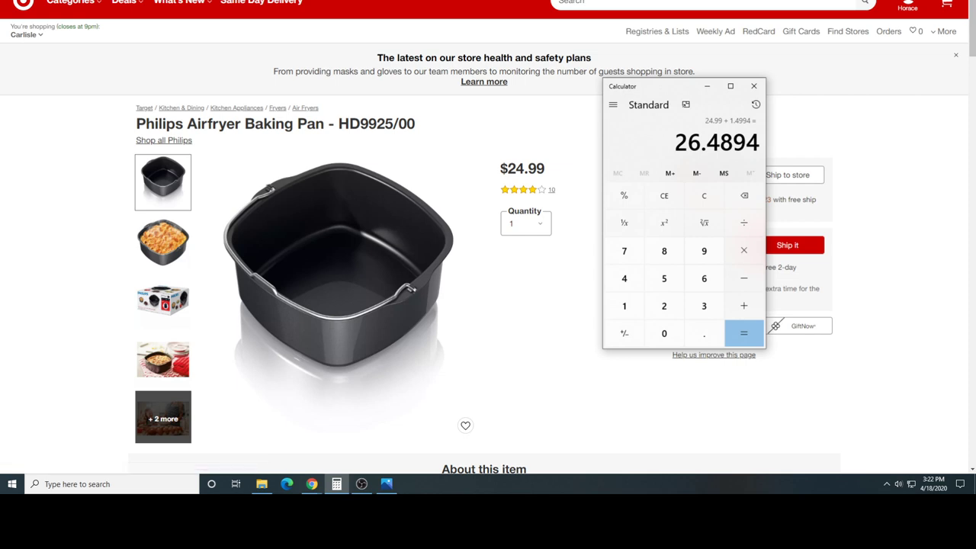
Open the Tactical Edge seller analysis for the Philips baking pan and examine its sellers, prices, stock and profit
{"action": "key", "text": "alt+Tab"}
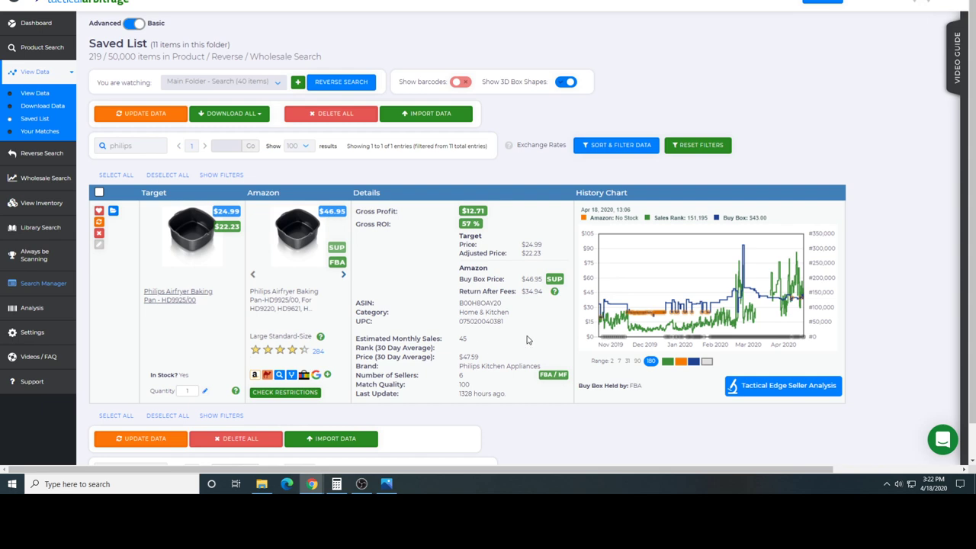
{"action": "left_click", "coordinate": [765, 391]}
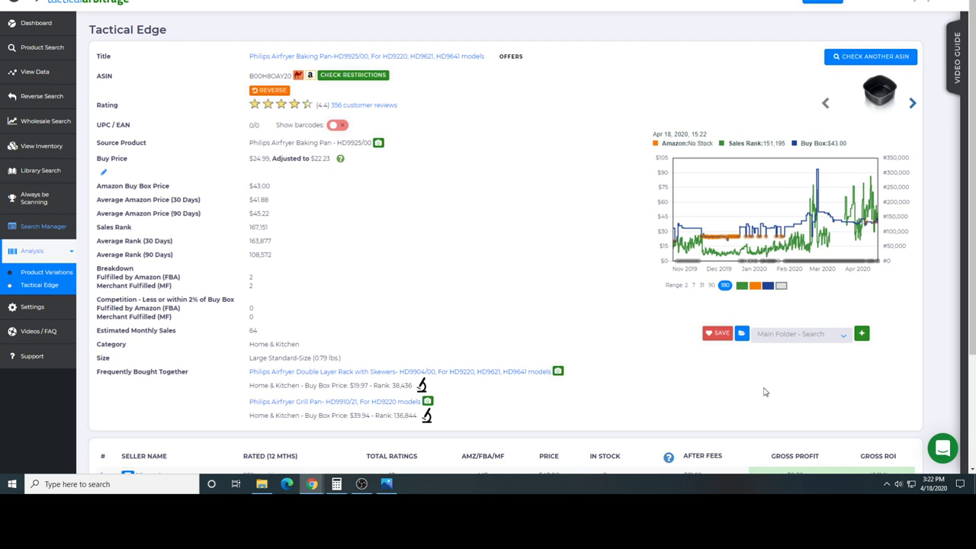
{"action": "scroll", "coordinate": [765, 392], "scroll_direction": "down", "scroll_amount": 2}
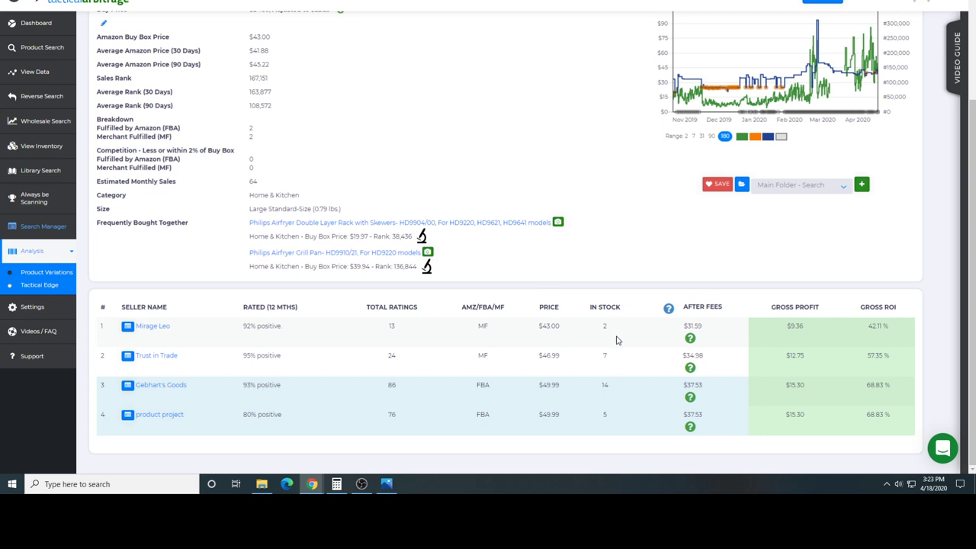
{"action": "scroll", "coordinate": [618, 340], "scroll_direction": "up", "scroll_amount": 1}
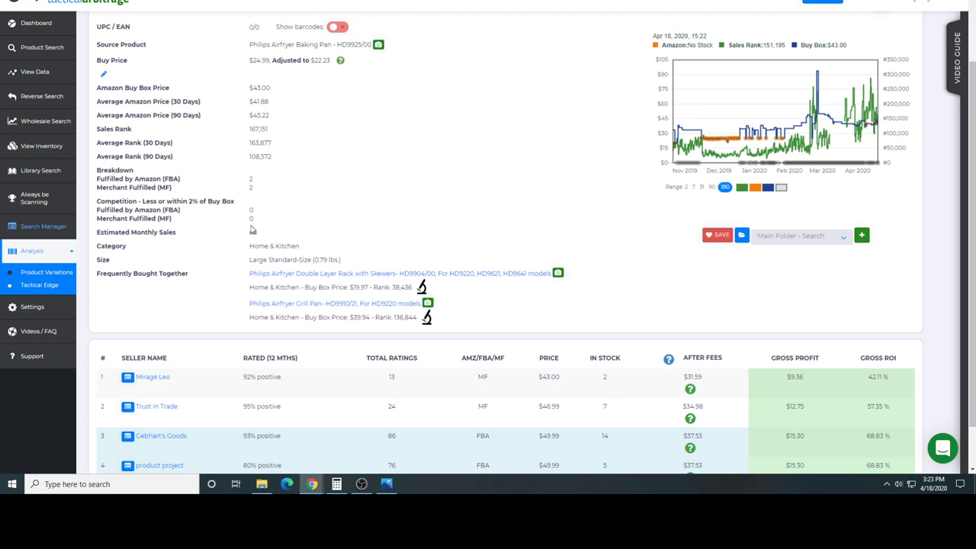
Compare the baking pan's saved-list price and estimated monthly sales with its Tactical Edge analysis
{"action": "key", "text": "ctrl+w"}
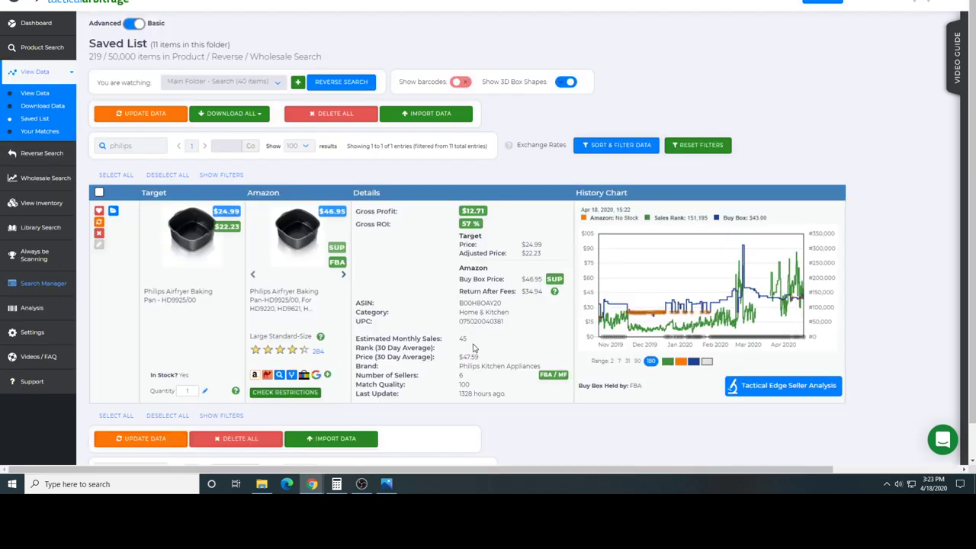
{"action": "key", "text": "ctrl+Tab"}
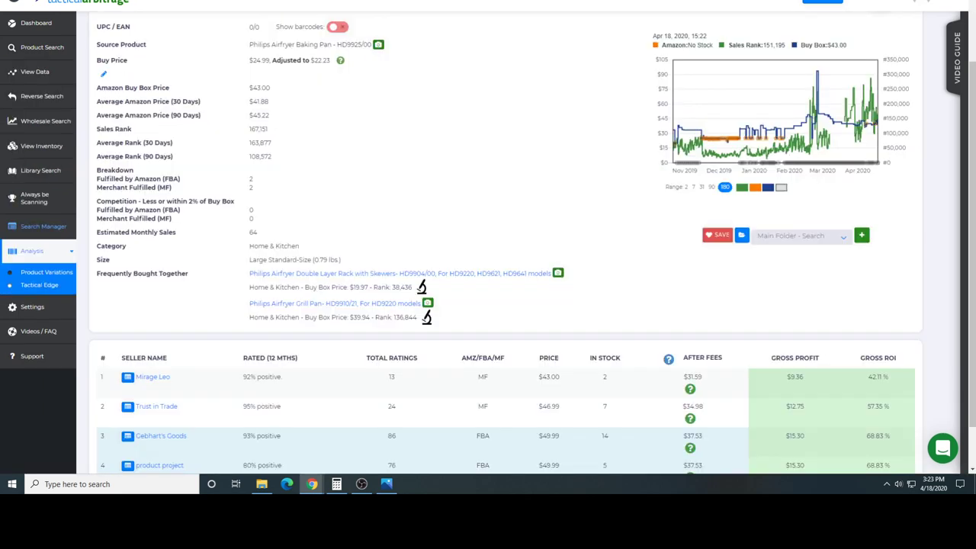
{"action": "key", "text": "ctrl+w"}
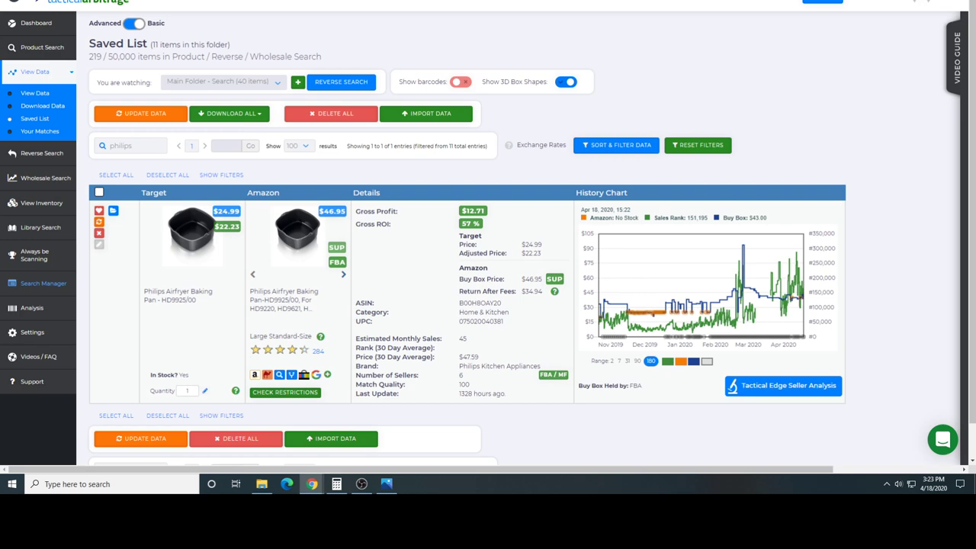
{"action": "key", "text": "ctrl+Tab"}
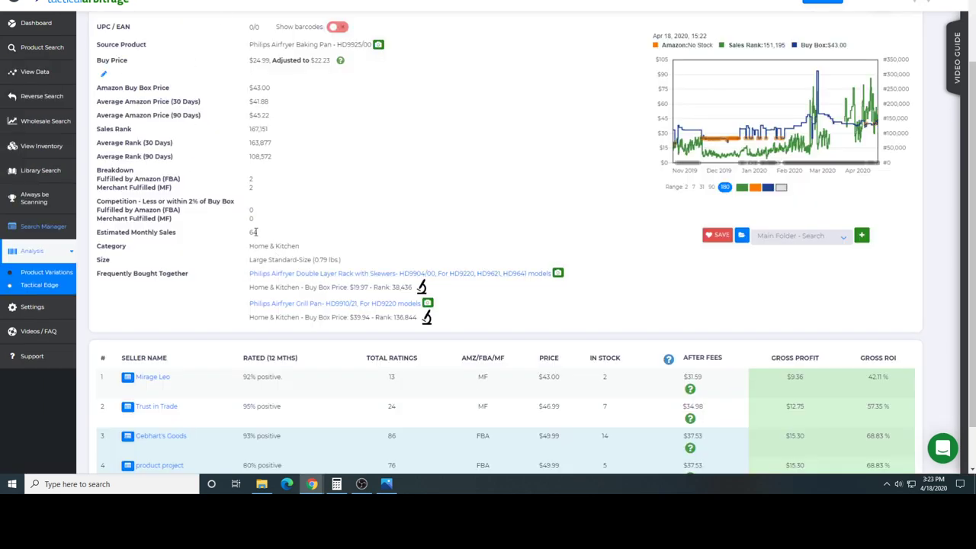
{"action": "key", "text": "ctrl+Tab"}
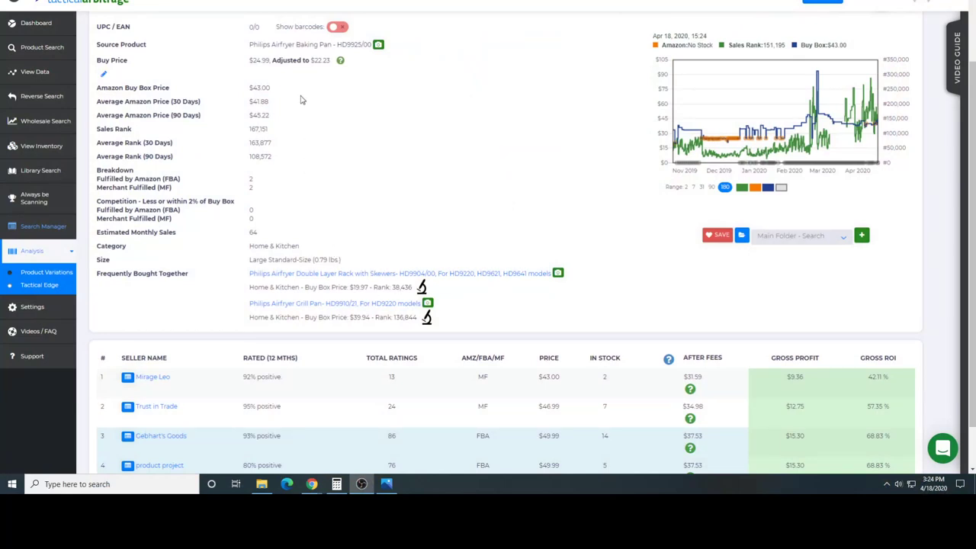
{"action": "scroll", "coordinate": [299, 99], "scroll_direction": "down", "scroll_amount": 1}
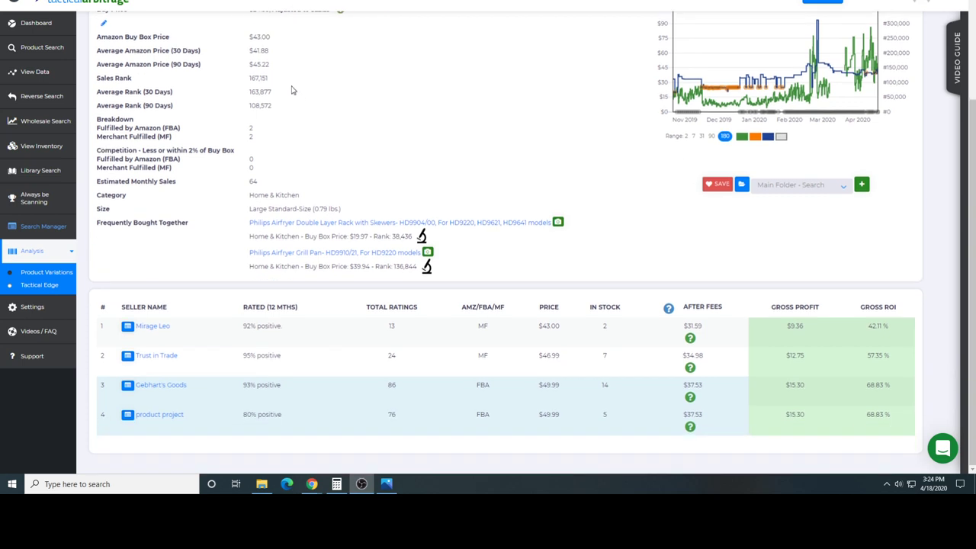
{"action": "key", "text": "alt+Tab"}
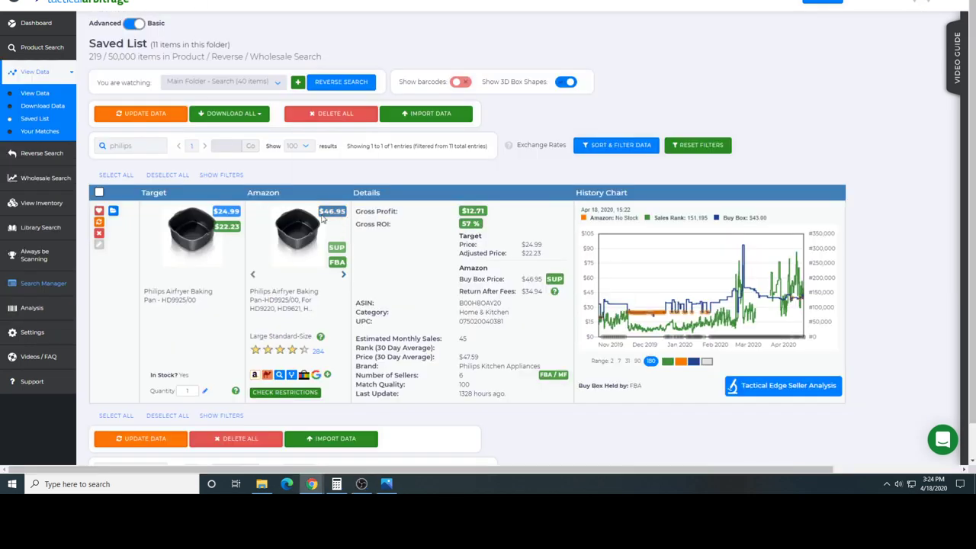
{"action": "key", "text": "alt+Tab"}
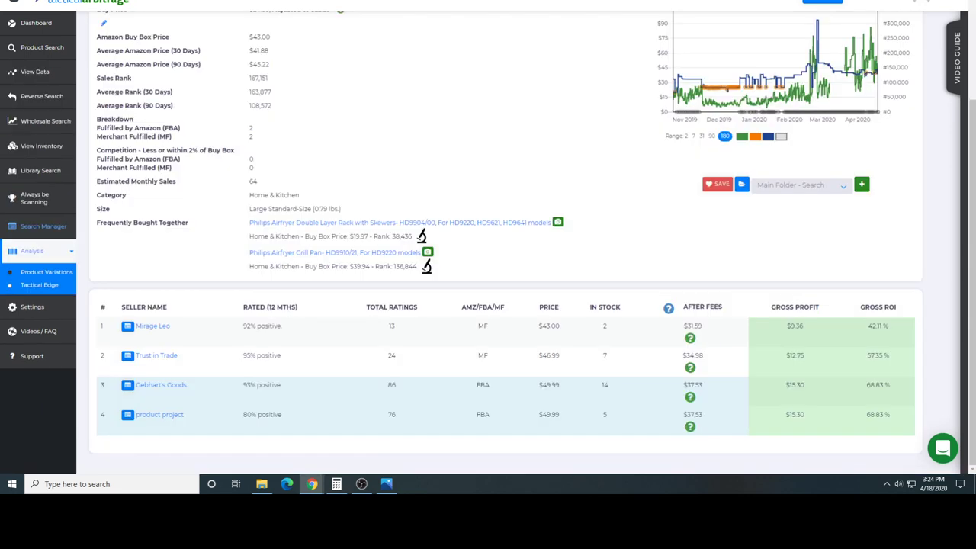
Return to the saved list, open the Philips baking pan's Amazon product page and display its new offers
{"action": "scroll", "coordinate": [357, 161], "scroll_direction": "up", "scroll_amount": 1}
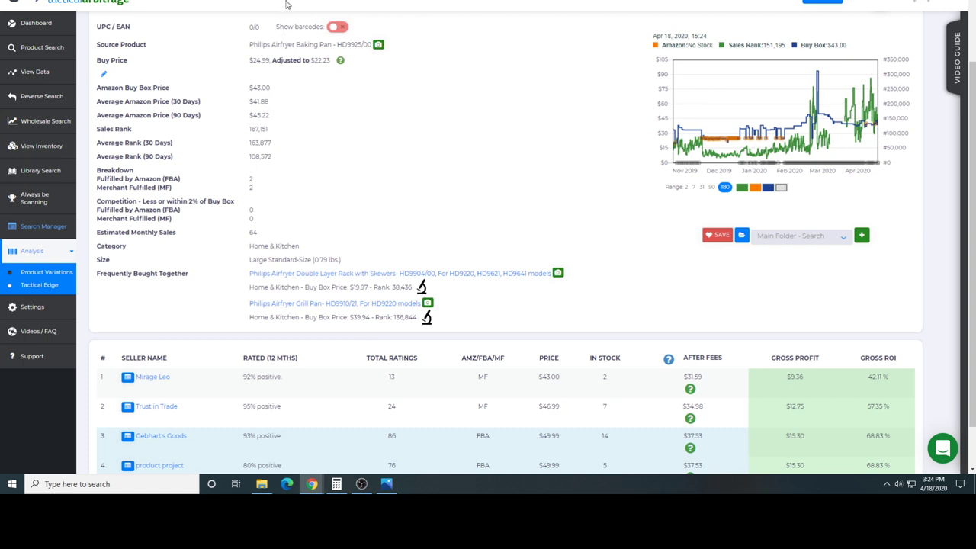
{"action": "scroll", "coordinate": [263, 206], "scroll_direction": "up", "scroll_amount": 2}
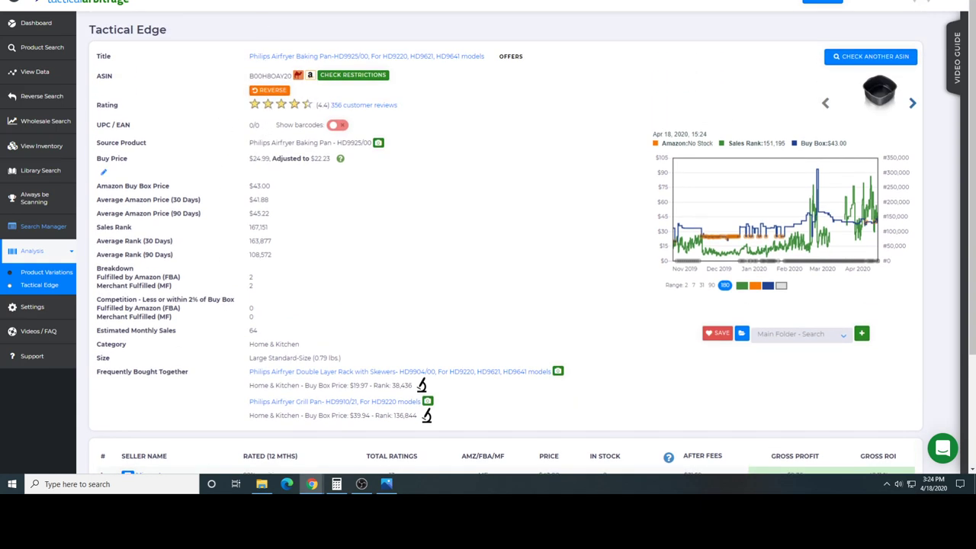
{"action": "key", "text": "alt+Left"}
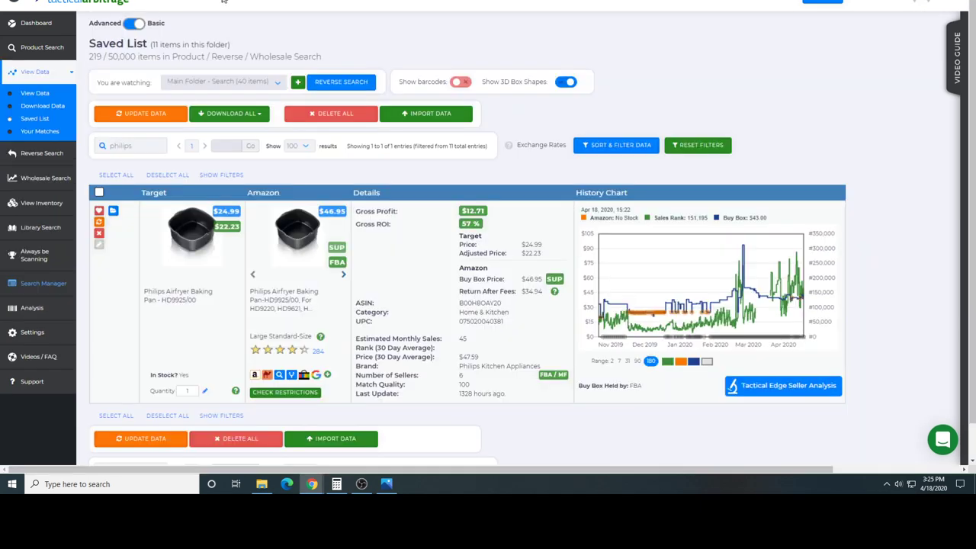
{"action": "left_click", "coordinate": [283, 309]}
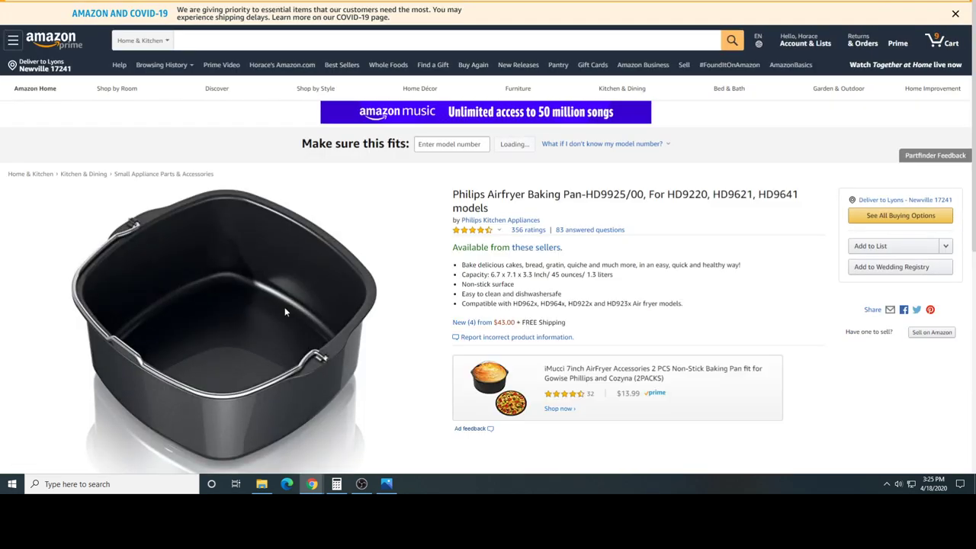
{"action": "mouse_move", "coordinate": [284, 306]}
{"action": "scroll", "coordinate": [439, 221], "scroll_direction": "down", "scroll_amount": 3}
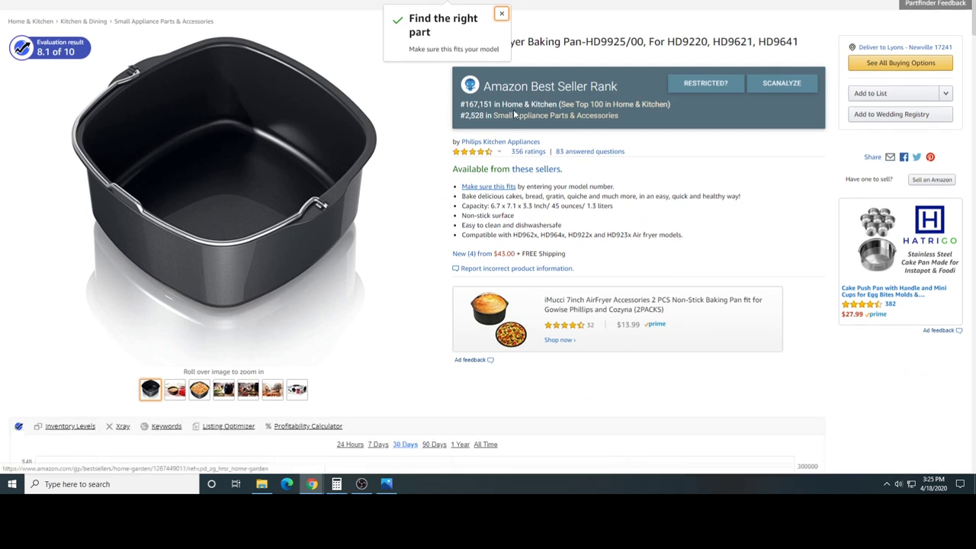
{"action": "scroll", "coordinate": [488, 166], "scroll_direction": "down", "scroll_amount": 1}
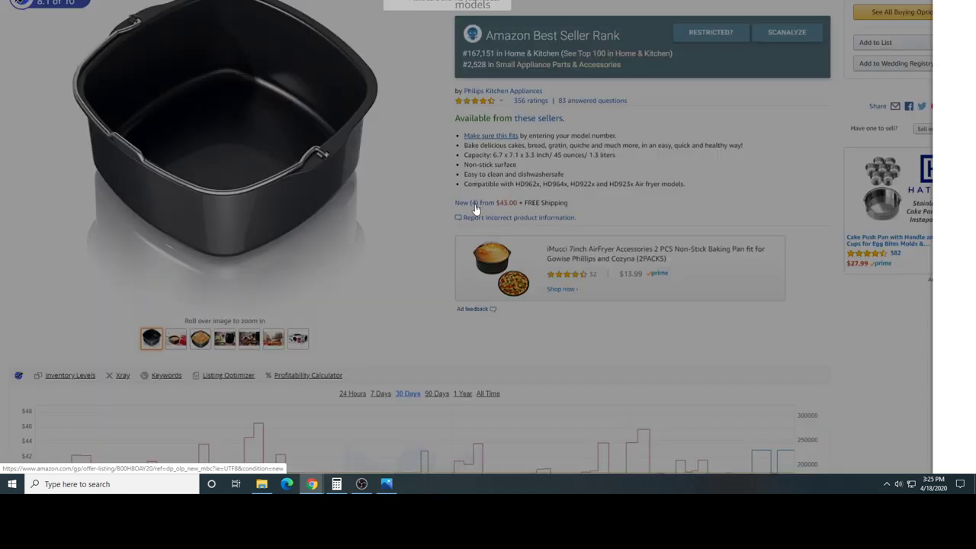
{"action": "left_click", "coordinate": [473, 207]}
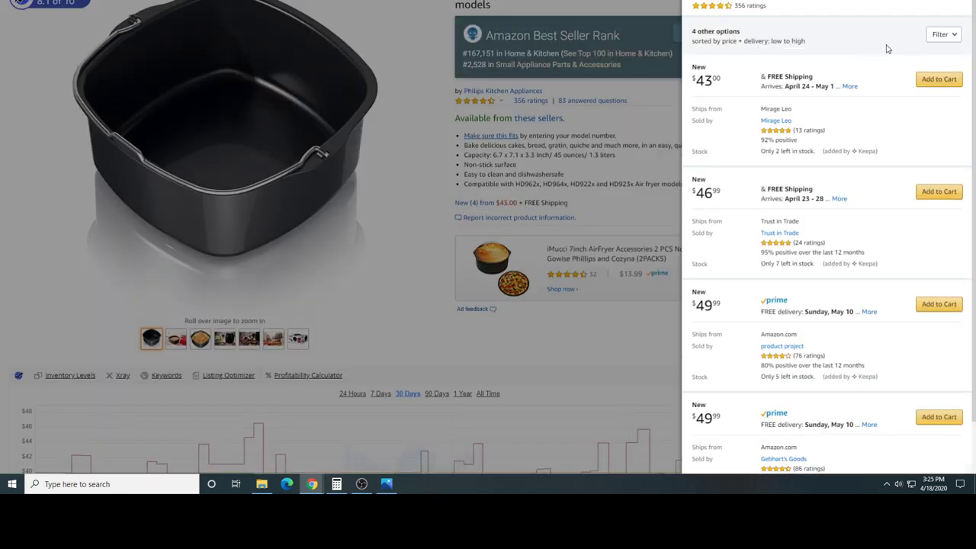
Filter the baking pan's offers to New condition and examine the sellers' prices, delivery dates and stock
{"action": "left_click", "coordinate": [950, 36]}
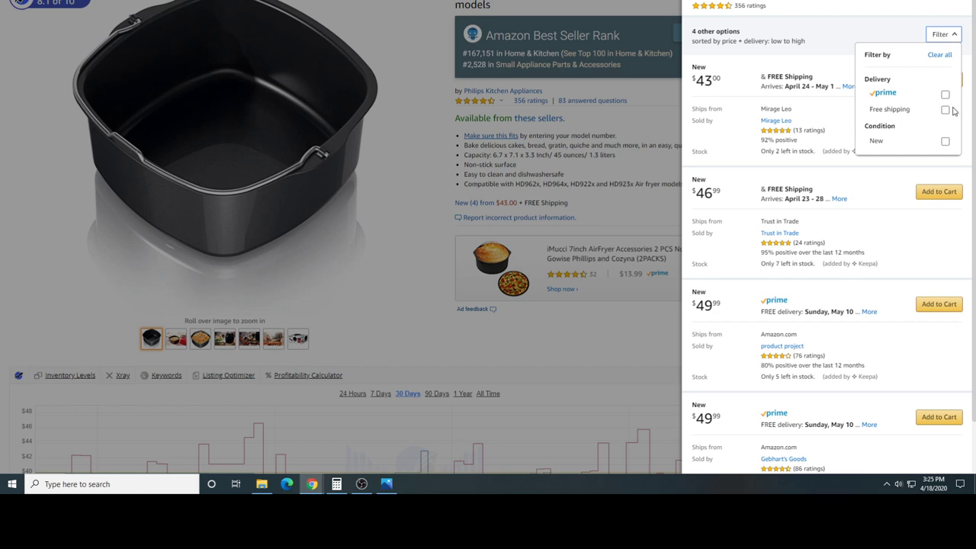
{"action": "left_click", "coordinate": [952, 35]}
{"action": "left_click", "coordinate": [946, 141]}
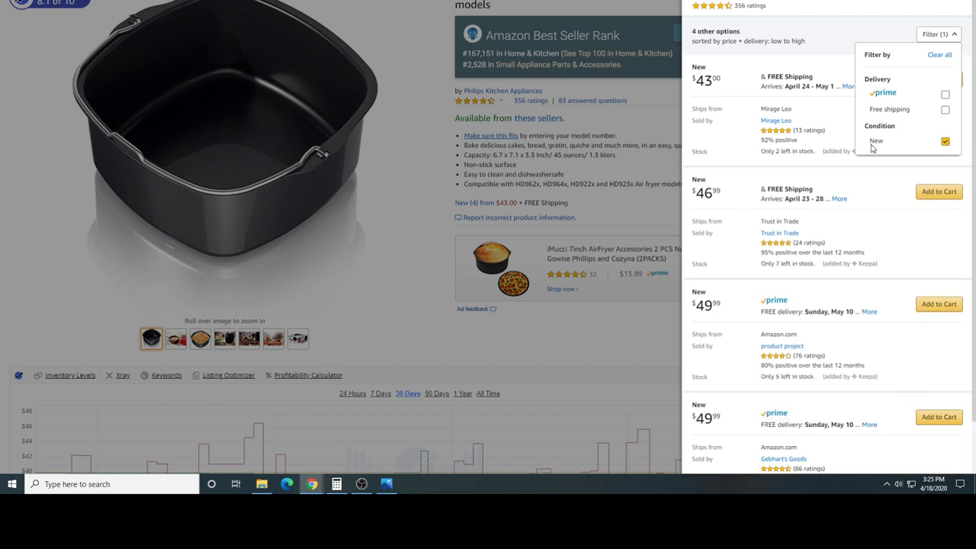
{"action": "left_click", "coordinate": [827, 175]}
{"action": "scroll", "coordinate": [828, 176], "scroll_direction": "down", "scroll_amount": 1}
{"action": "scroll", "coordinate": [828, 176], "scroll_direction": "up", "scroll_amount": 1}
{"action": "left_click", "coordinate": [826, 67]}
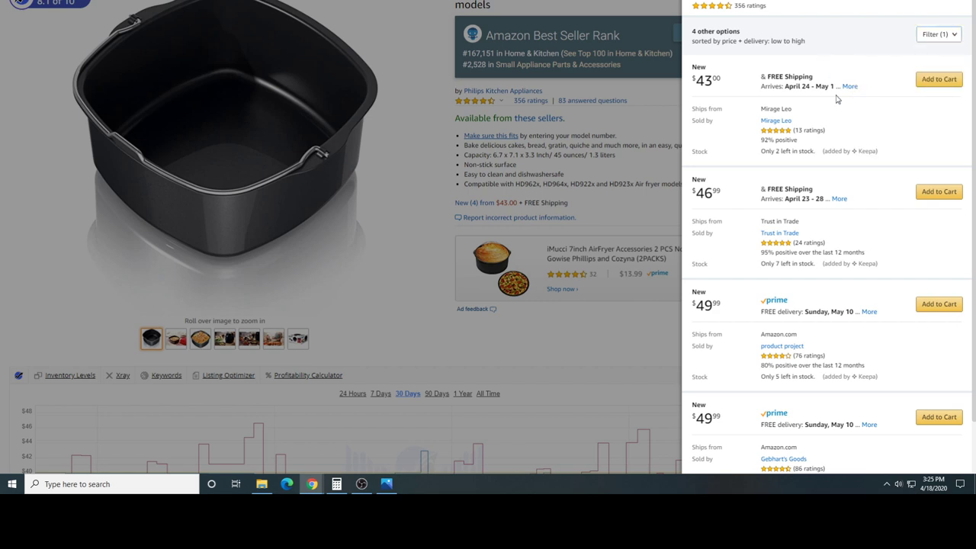
{"action": "scroll", "coordinate": [841, 124], "scroll_direction": "down", "scroll_amount": 1}
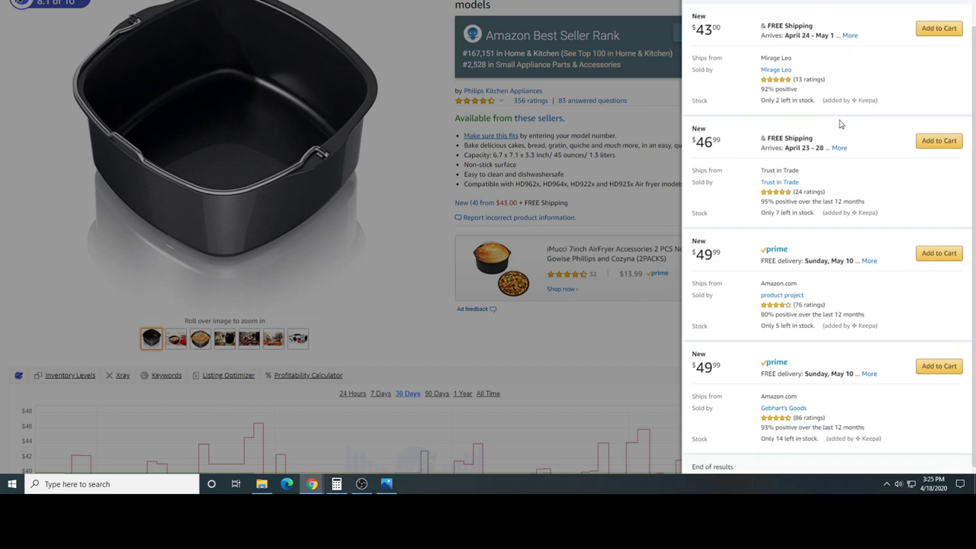
{"action": "scroll", "coordinate": [840, 123], "scroll_direction": "up", "scroll_amount": 1}
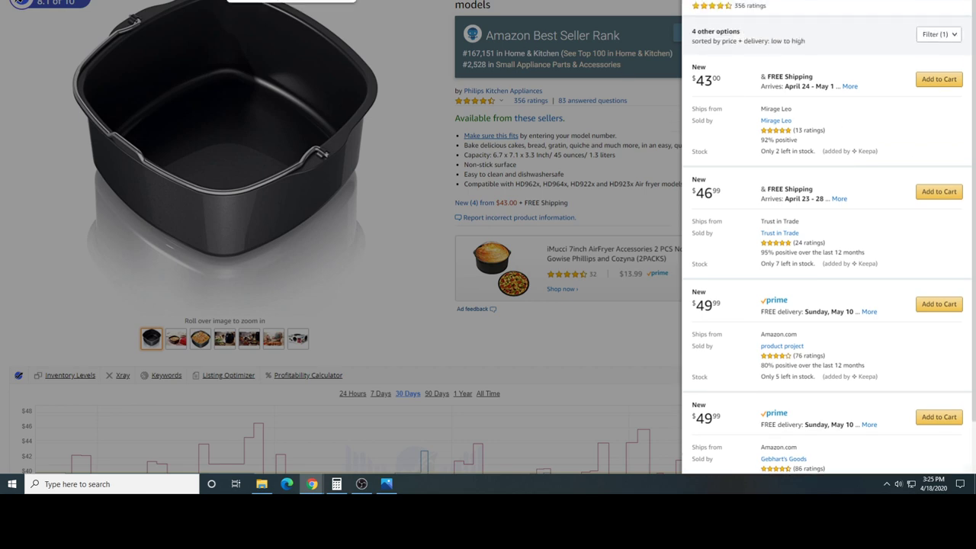
Return to the Tactical Edge analysis and compare its buy price and seller profits with the taxed cost in Calculator
{"action": "key", "text": "ctrl+w"}
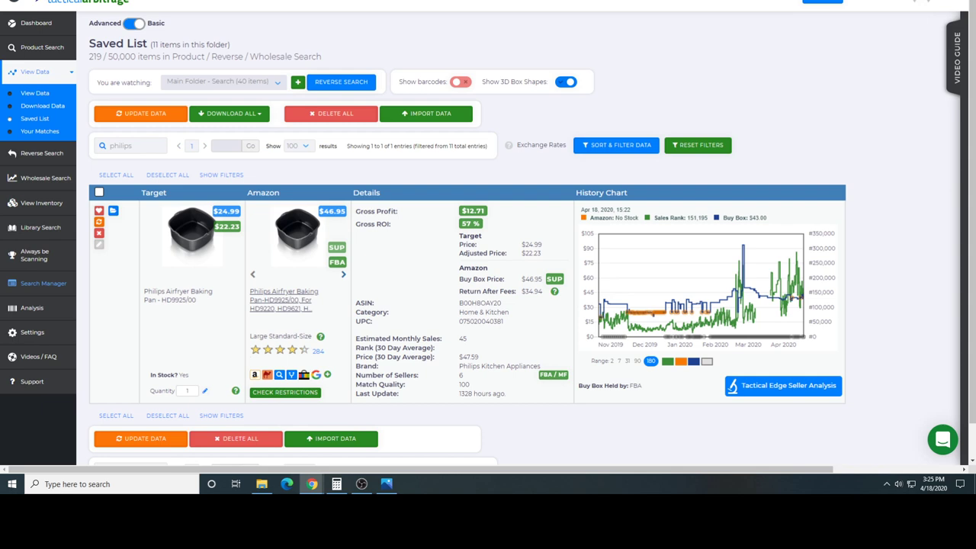
{"action": "key", "text": "ctrl+w"}
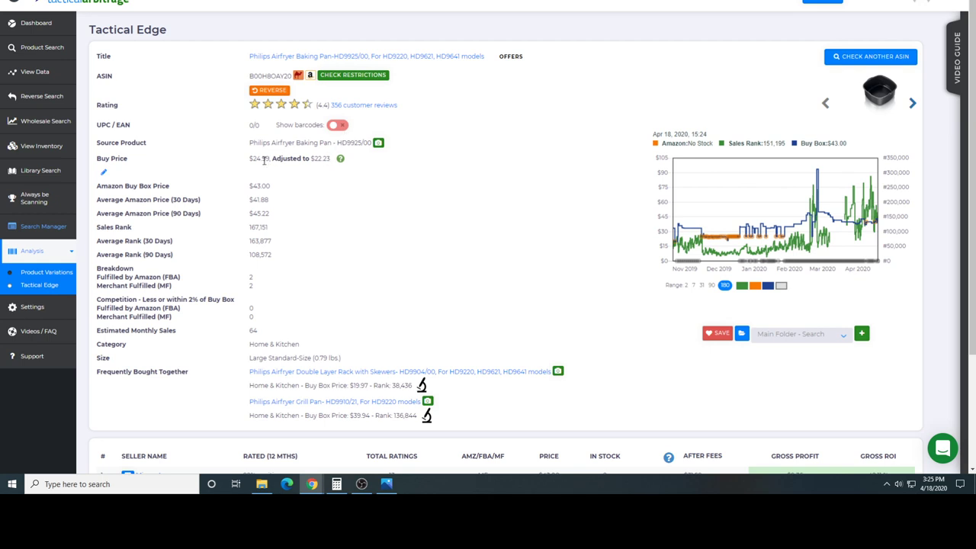
{"action": "left_click", "coordinate": [338, 485]}
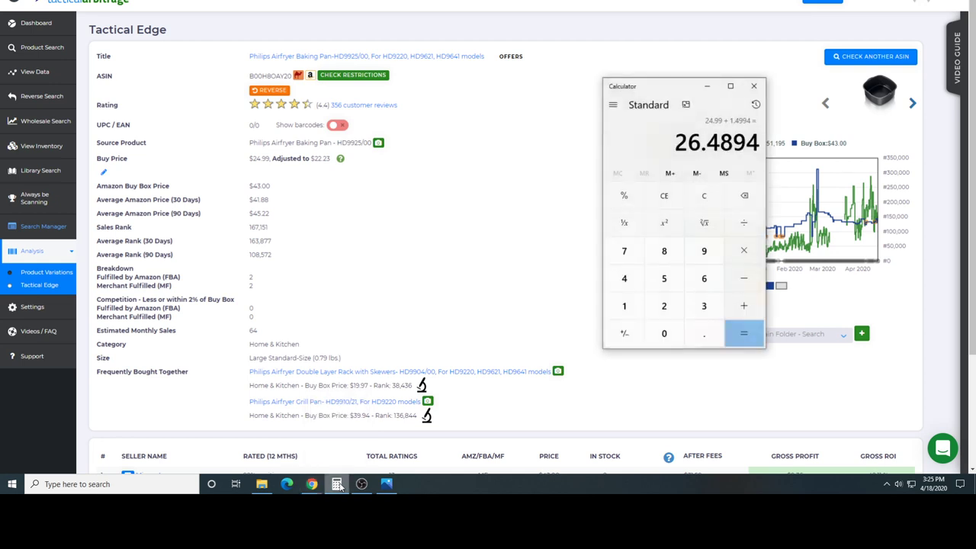
{"action": "left_click", "coordinate": [590, 110]}
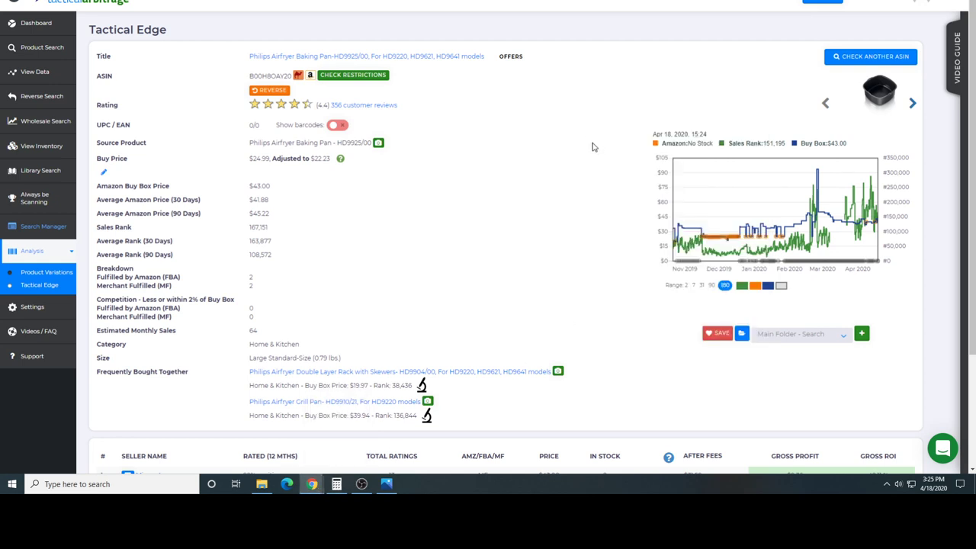
{"action": "scroll", "coordinate": [617, 206], "scroll_direction": "down", "scroll_amount": 3}
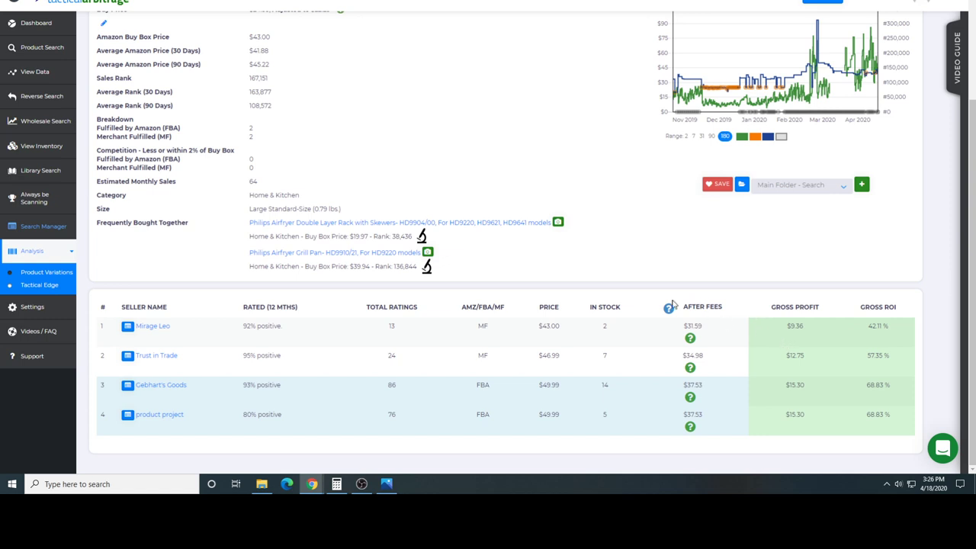
Locate the open Amazon product page of the baking pan, dismiss its offers and copy the ASIN from the page address
{"action": "key", "text": "ctrl+Tab"}
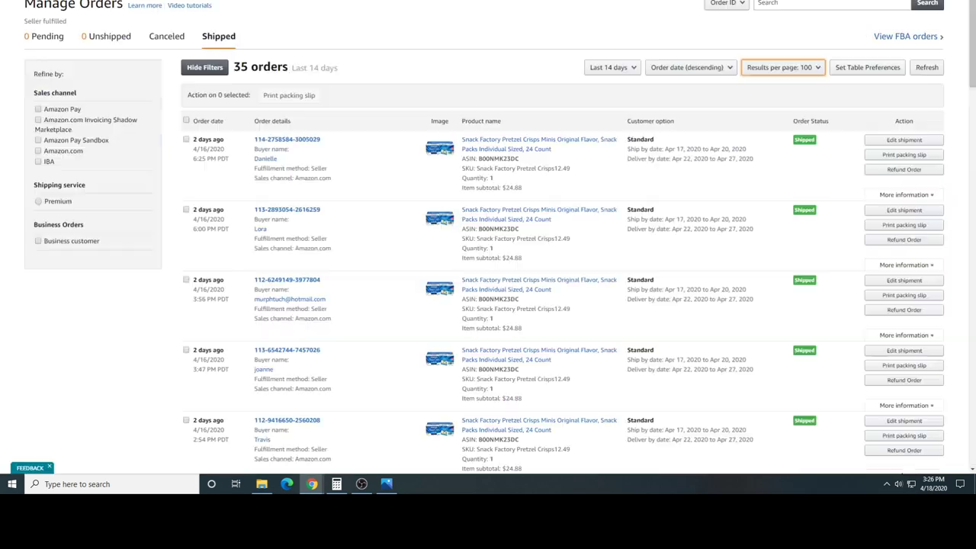
{"action": "key", "text": "ctrl+Tab"}
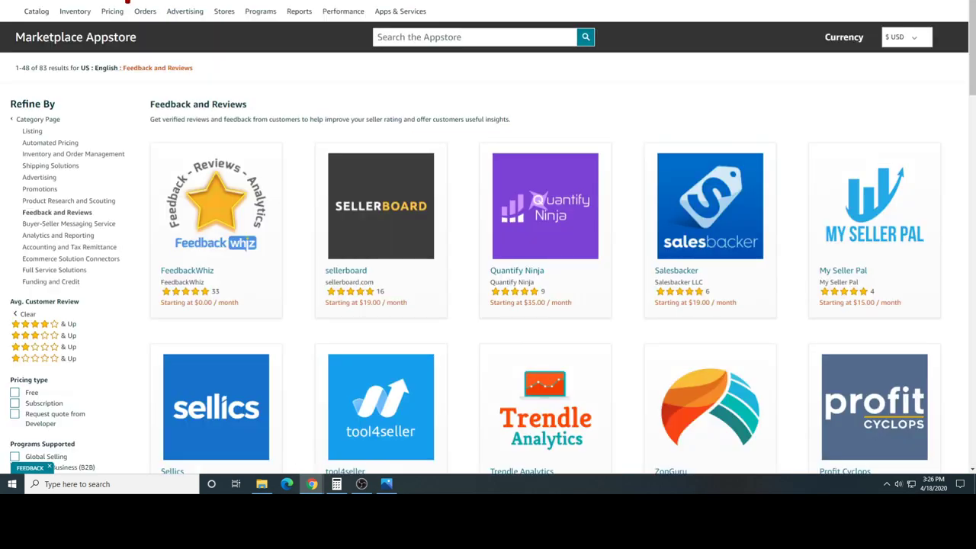
{"action": "key", "text": "ctrl+Tab"}
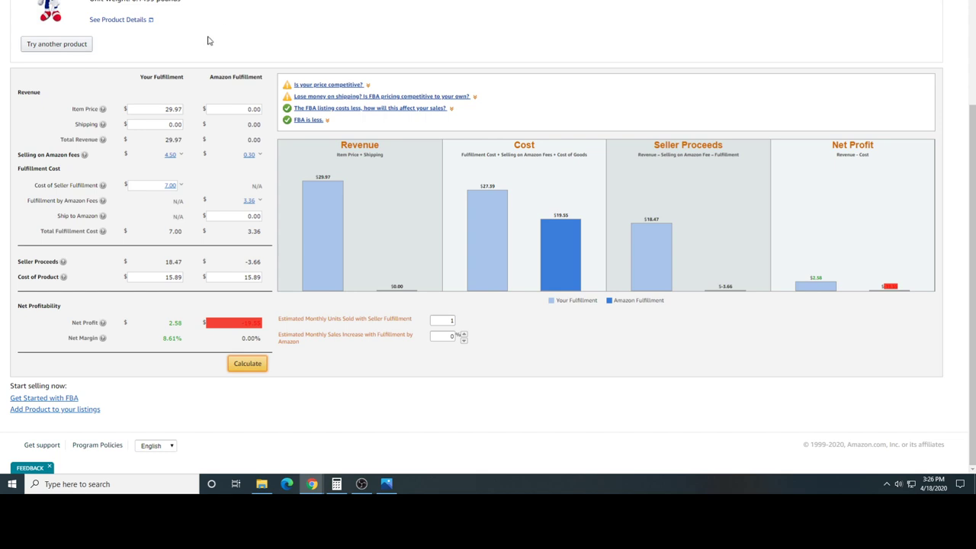
{"action": "scroll", "coordinate": [208, 38], "scroll_direction": "up", "scroll_amount": 3}
{"action": "key", "text": "ctrl+Tab"}
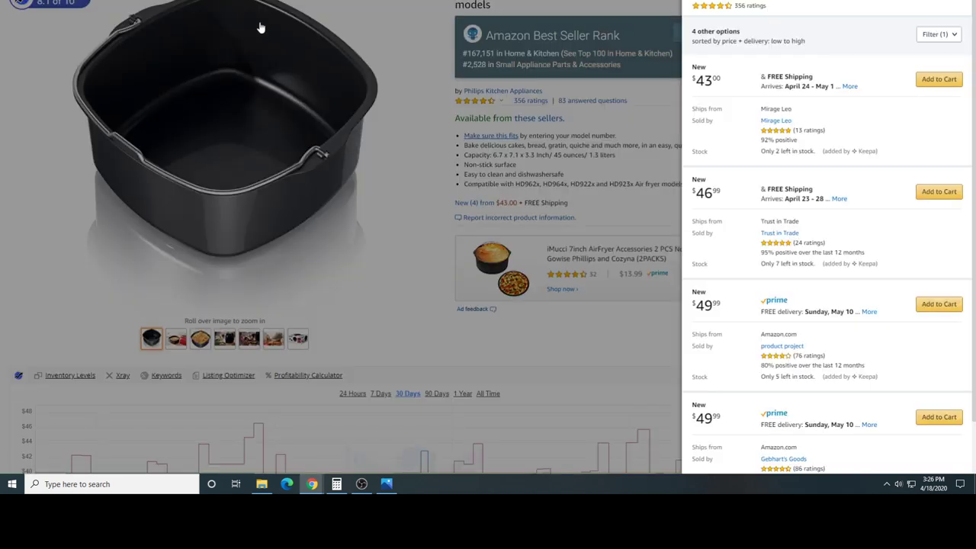
{"action": "left_click", "coordinate": [618, 12]}
{"action": "scroll", "coordinate": [617, 12], "scroll_direction": "up", "scroll_amount": 4}
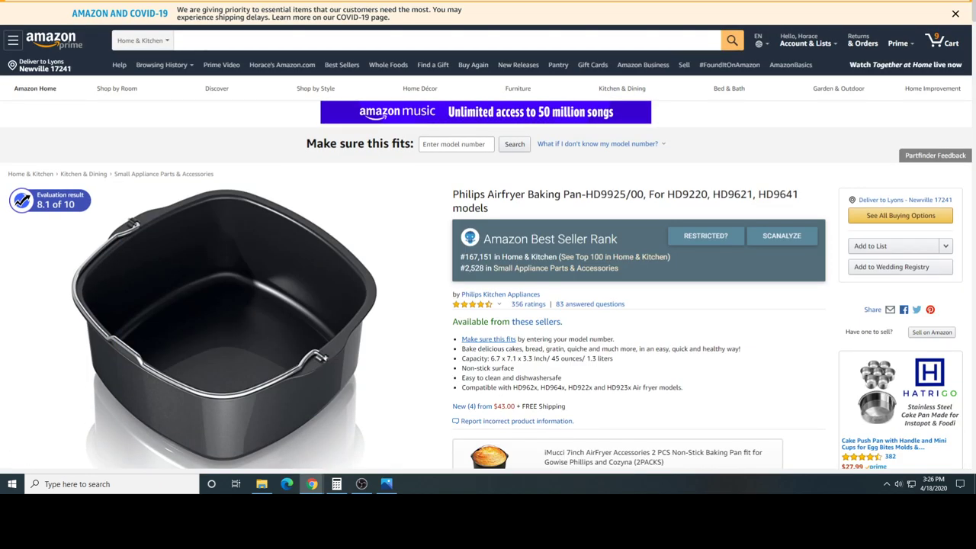
{"action": "right_click", "coordinate": [205, 4]}
{"action": "left_click", "coordinate": [238, 30]}
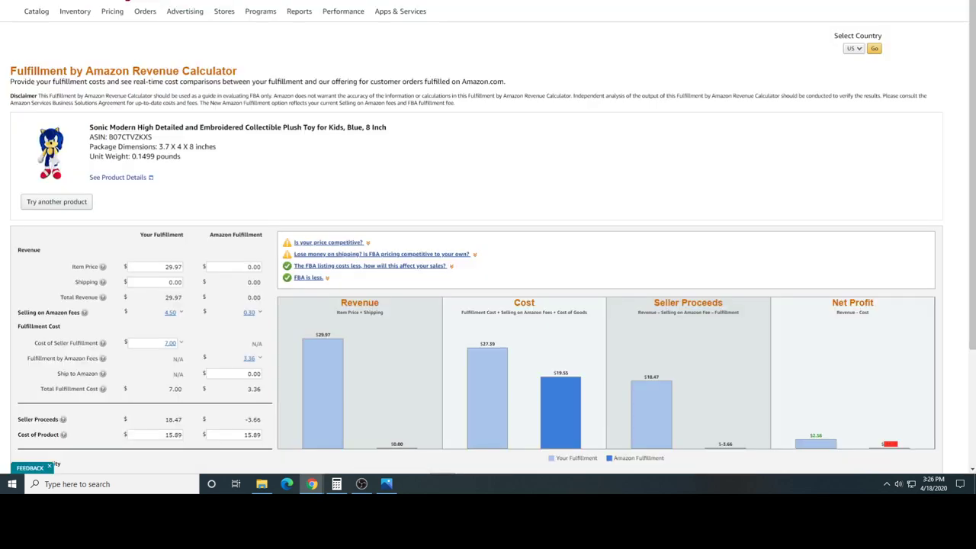
Look up ASIN B00H8OAY20 in the FBA Revenue Calculator in place of the Sonic plush toy
{"action": "left_click", "coordinate": [65, 193]}
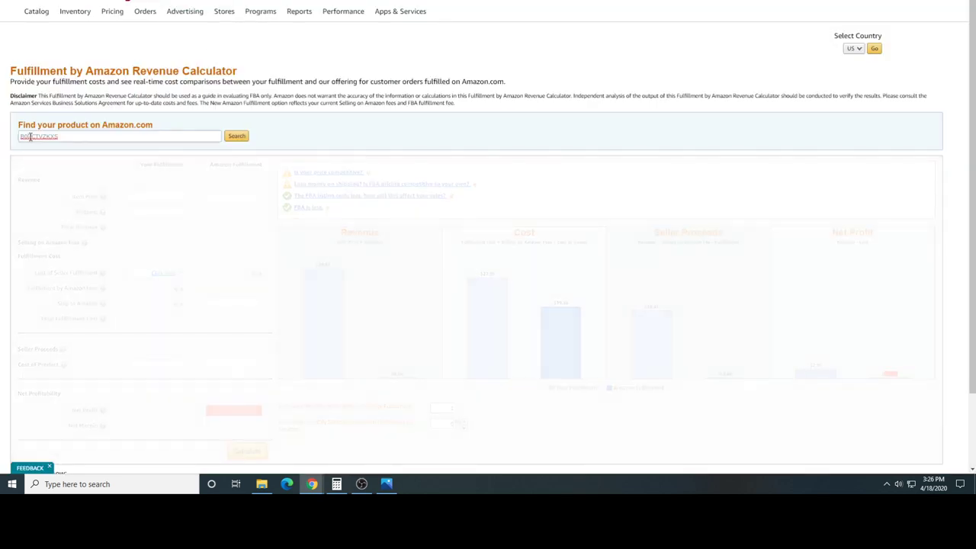
{"action": "right_click", "coordinate": [31, 136]}
{"action": "left_click", "coordinate": [71, 211]}
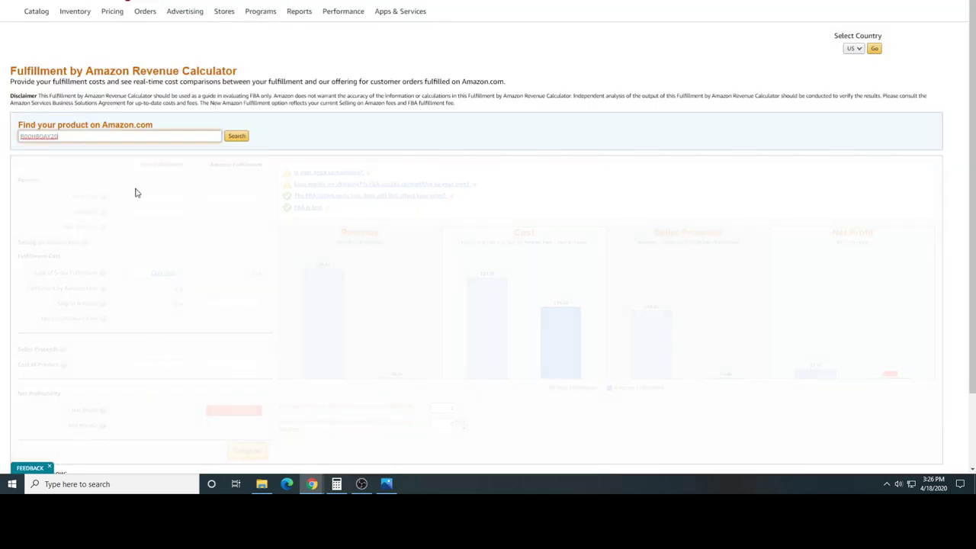
{"action": "left_click", "coordinate": [237, 137]}
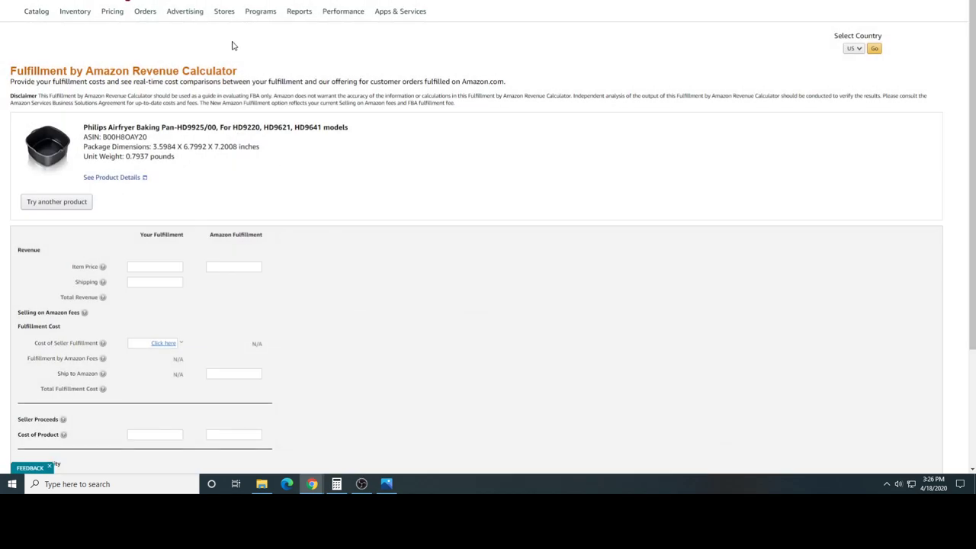
Check the baking pan's Amazon offers again and set the seller-fulfilled item price to 43.00 in the revenue calculator
{"action": "key", "text": "ctrl+tab"}
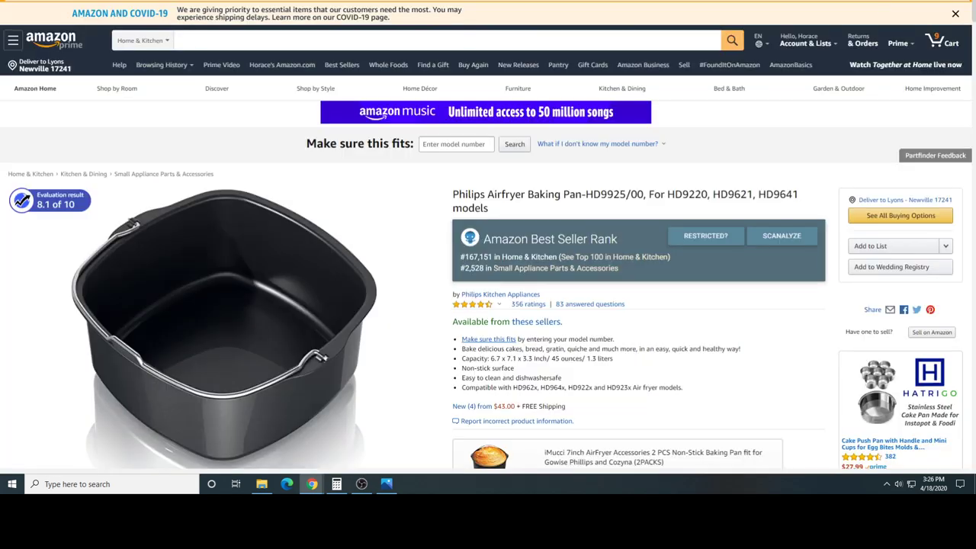
{"action": "left_click", "coordinate": [877, 218]}
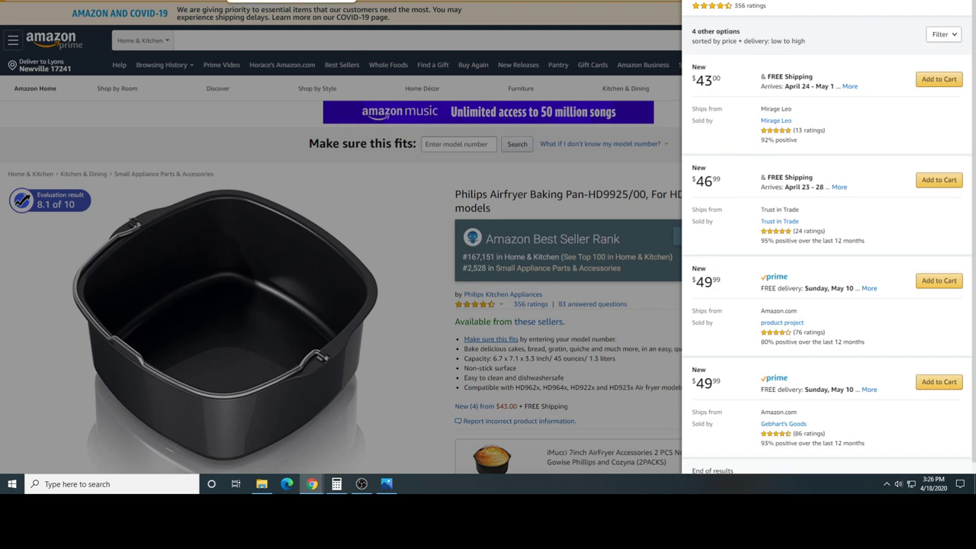
{"action": "key", "text": "ctrl+Tab"}
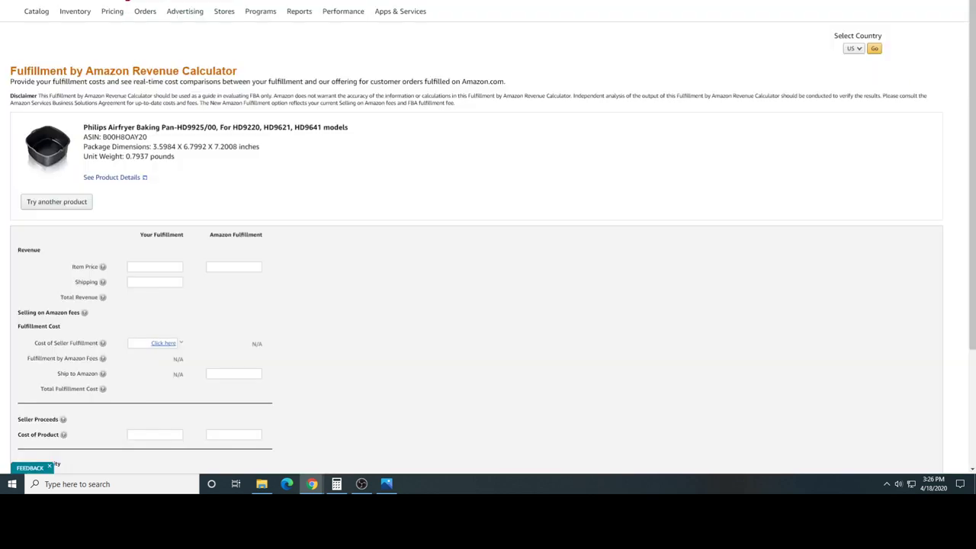
{"action": "left_click", "coordinate": [171, 267]}
{"action": "type", "text": "43.00"}
Check the taxed cost in Calculator and set the baking pan's cost of product to 26.49
{"action": "left_click", "coordinate": [337, 484]}
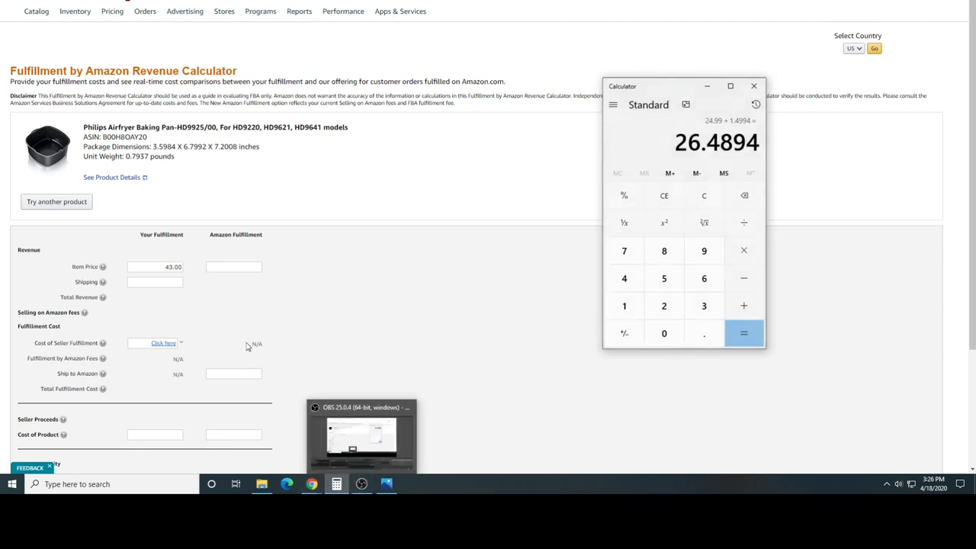
{"action": "scroll", "coordinate": [247, 347], "scroll_direction": "down", "scroll_amount": 2}
{"action": "left_click", "coordinate": [156, 333]}
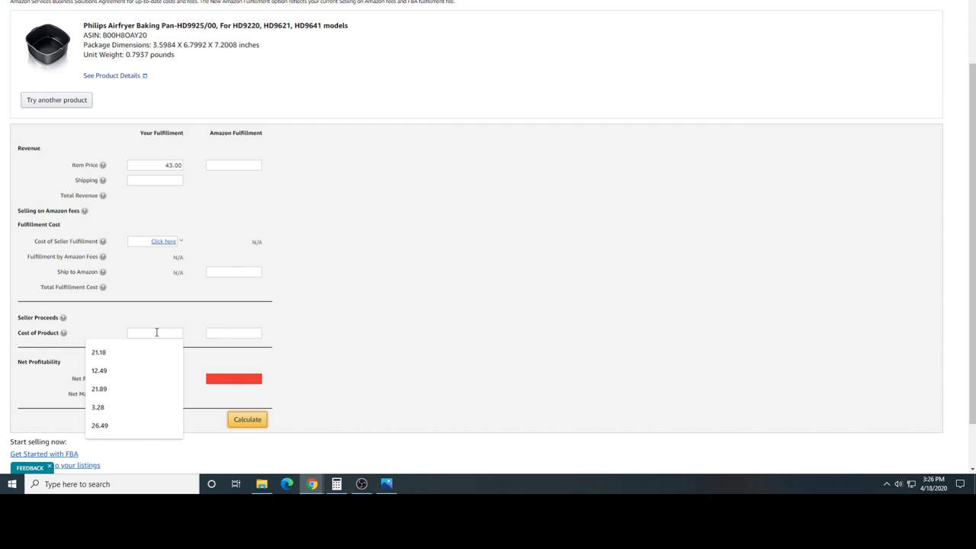
{"action": "type", "text": "26.49"}
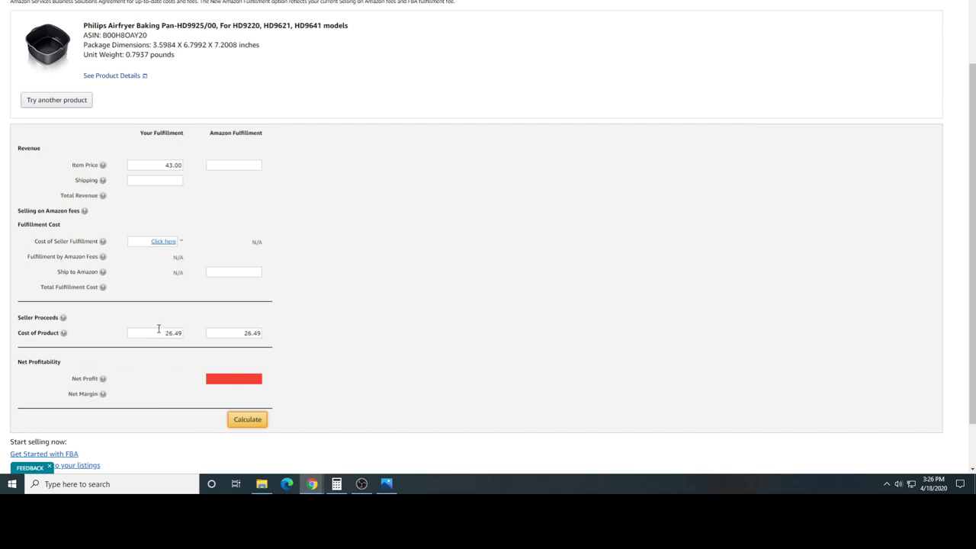
Set the seller fulfillment's ship-to-customer cost to 7.00 and calculate the baking pan's profitability
{"action": "left_click", "coordinate": [180, 242]}
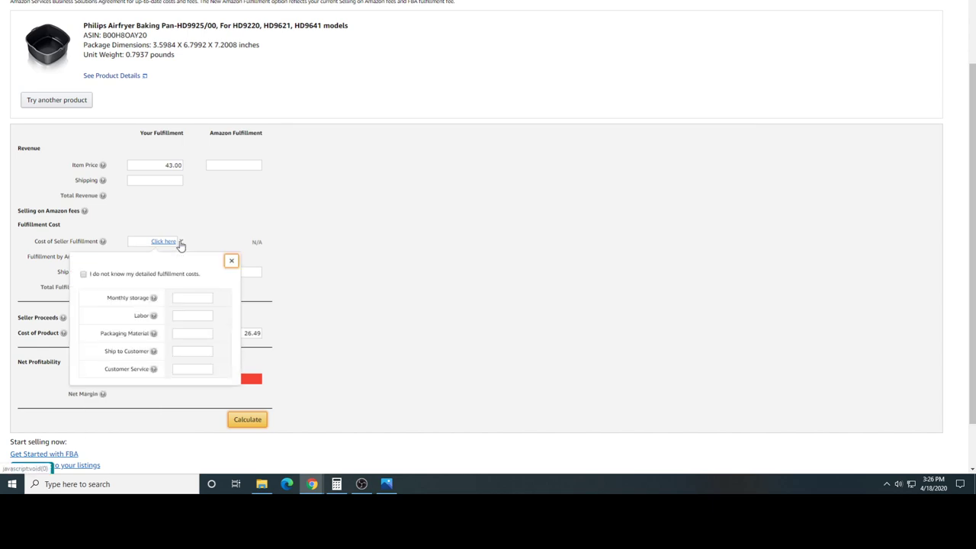
{"action": "left_click", "coordinate": [202, 333]}
{"action": "type", "text": "7"}
{"action": "scroll", "coordinate": [234, 353], "scroll_direction": "down", "scroll_amount": 1}
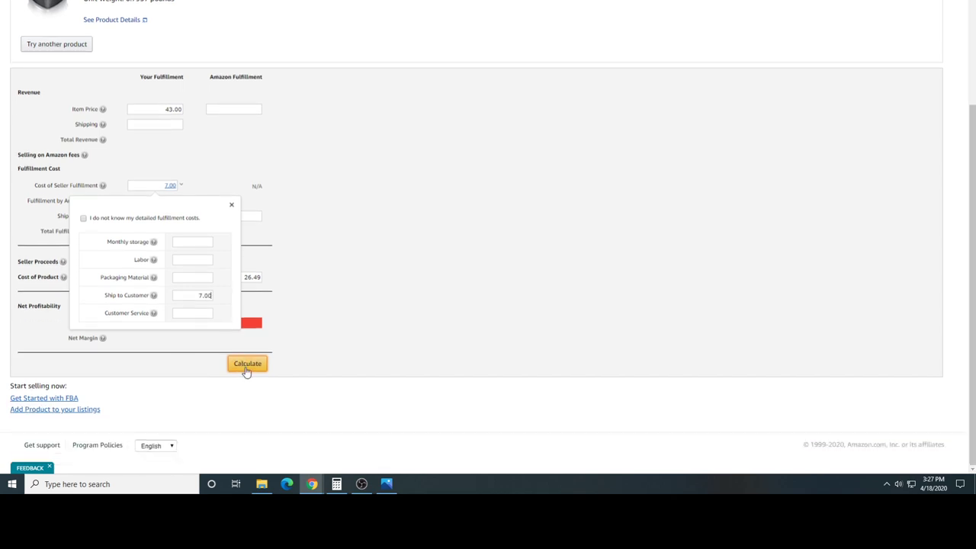
{"action": "left_click", "coordinate": [246, 365]}
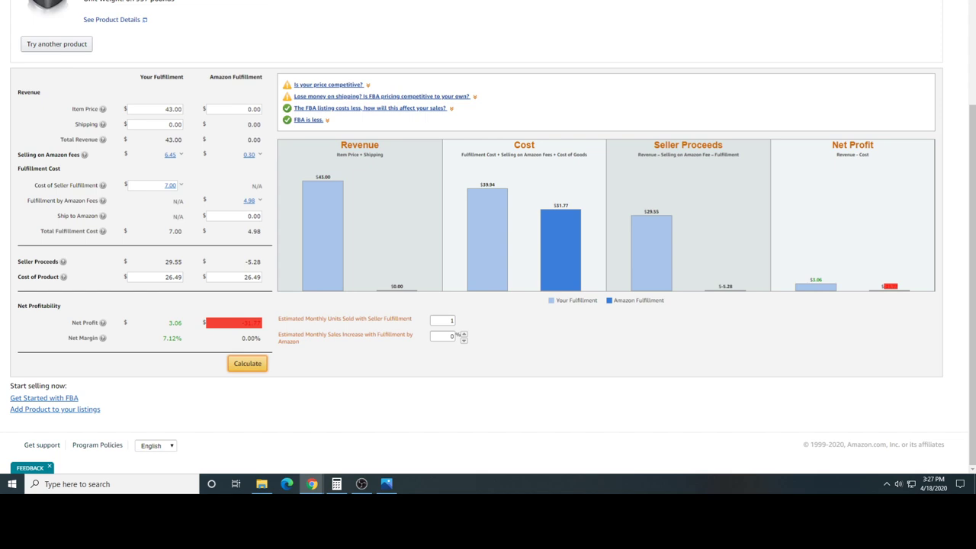
Check the baking pan's seller offers in Tactical Edge, set the seller-fulfilled item price to 49.99 in the revenue calculator, and recalculate
{"action": "key", "text": "ctrl+Tab"}
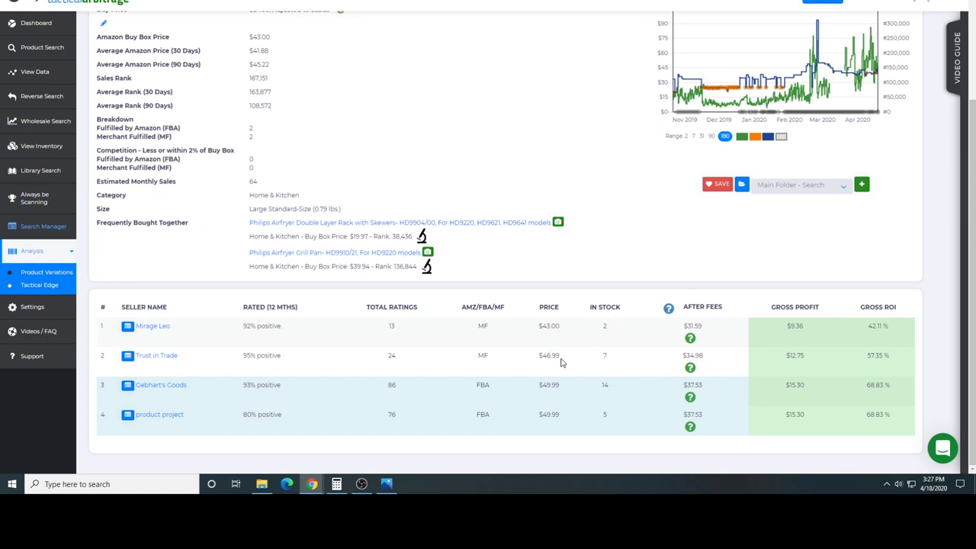
{"action": "key", "text": "ctrl+Tab"}
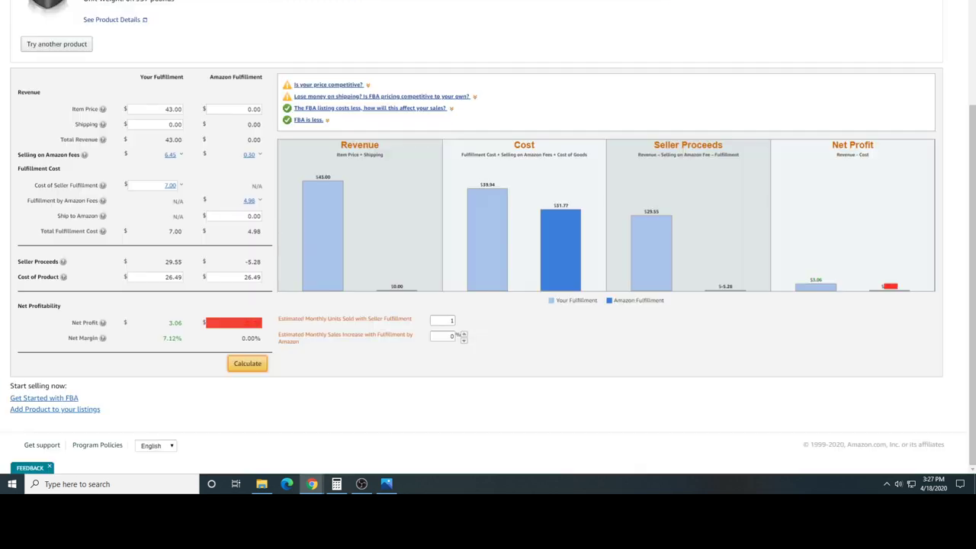
{"action": "double_click", "coordinate": [180, 110]}
{"action": "type", "text": "49"}
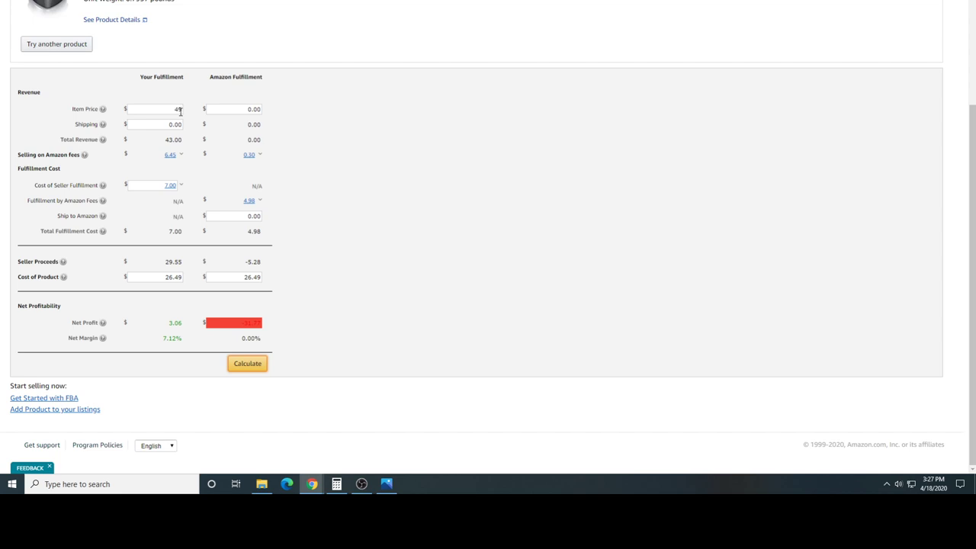
{"action": "type", "text": ".99"}
{"action": "left_click", "coordinate": [237, 364]}
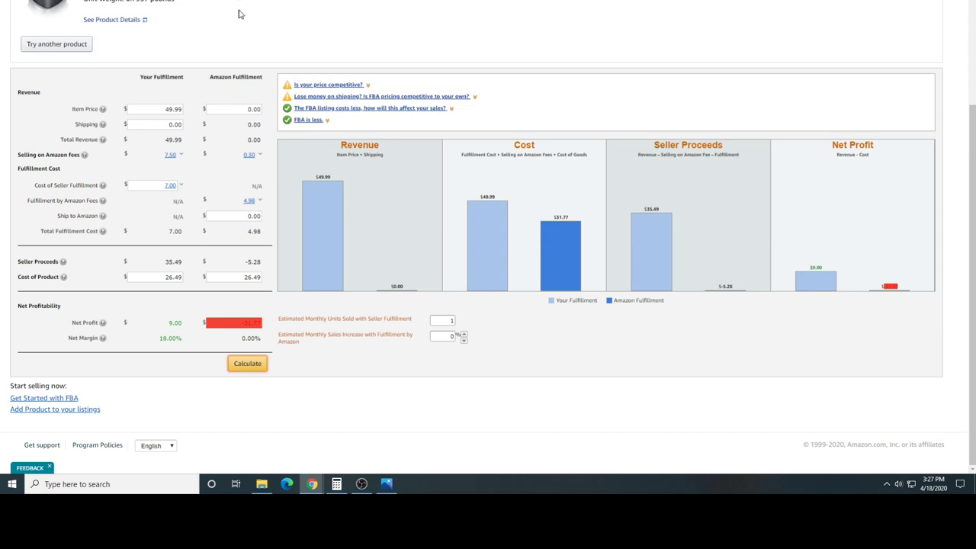
{"action": "scroll", "coordinate": [259, 26], "scroll_direction": "up", "scroll_amount": 2}
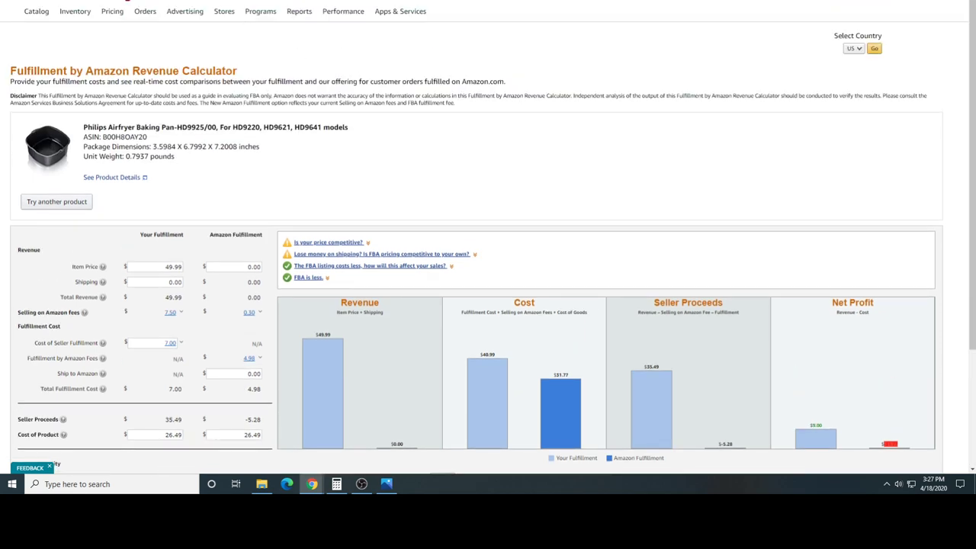
Open the selling offer form for the Philips Airfryer Baking Pan from its Amazon product page and set the price to 49.99
{"action": "key", "text": "ctrl+Tab"}
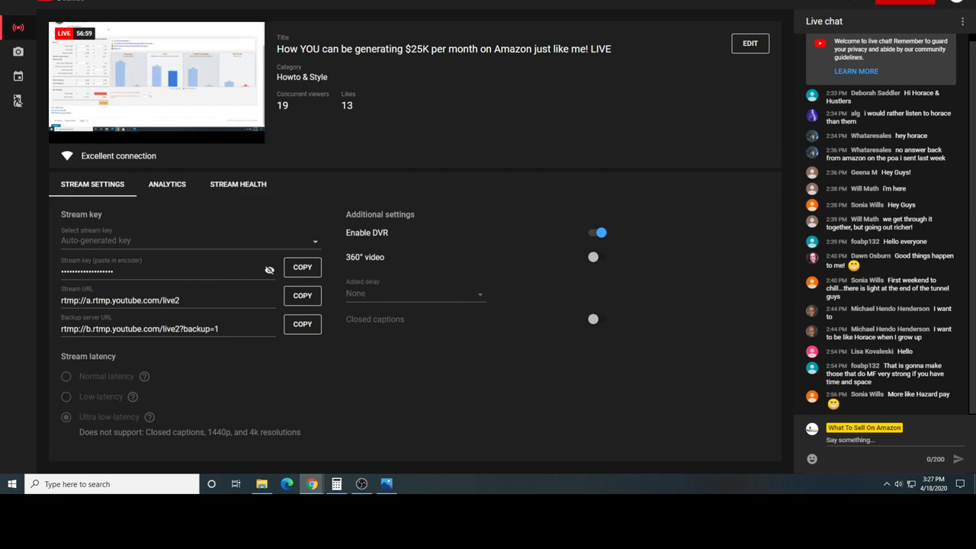
{"action": "key", "text": "ctrl+Tab"}
{"action": "key", "text": "ctrl+Tab"}
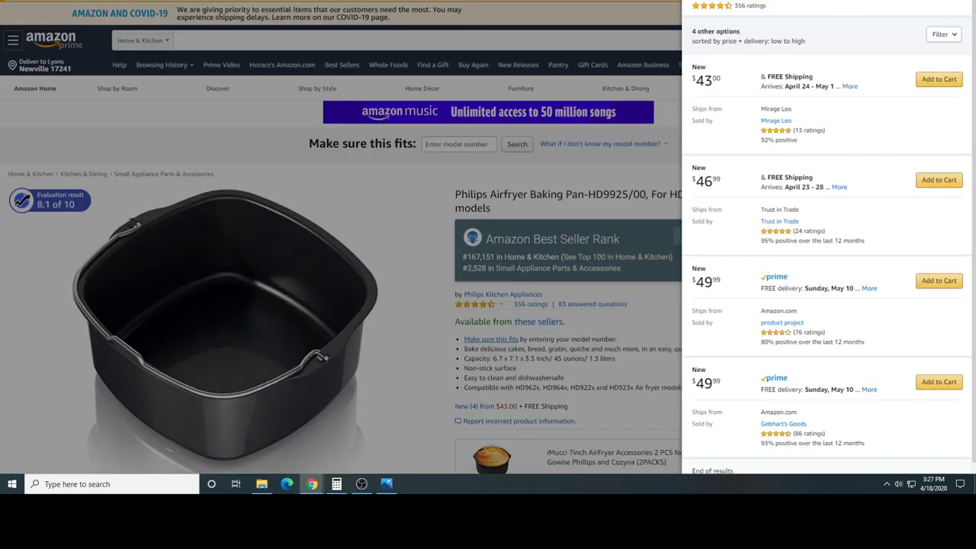
{"action": "left_click", "coordinate": [676, 2]}
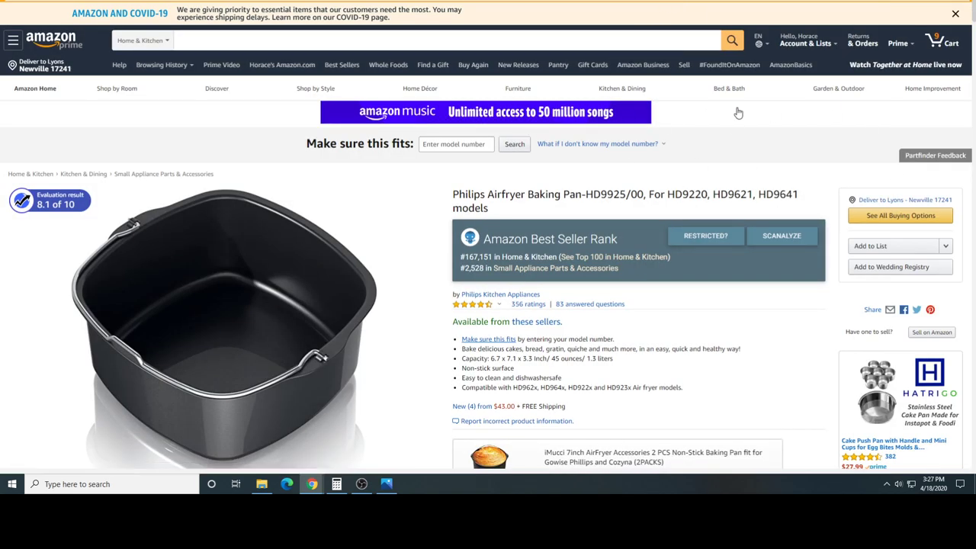
{"action": "left_click", "coordinate": [705, 237]}
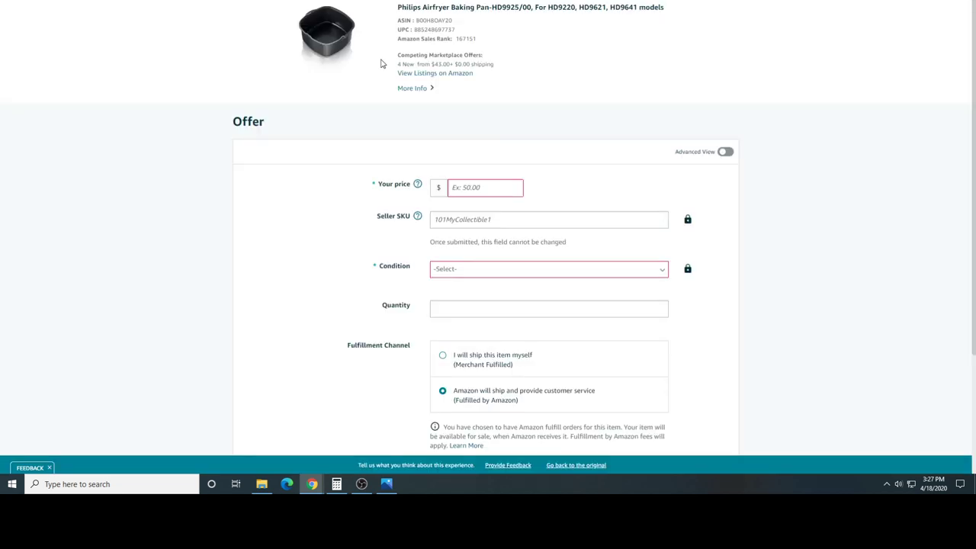
{"action": "left_click", "coordinate": [505, 187]}
{"action": "type", "text": "49.99"}
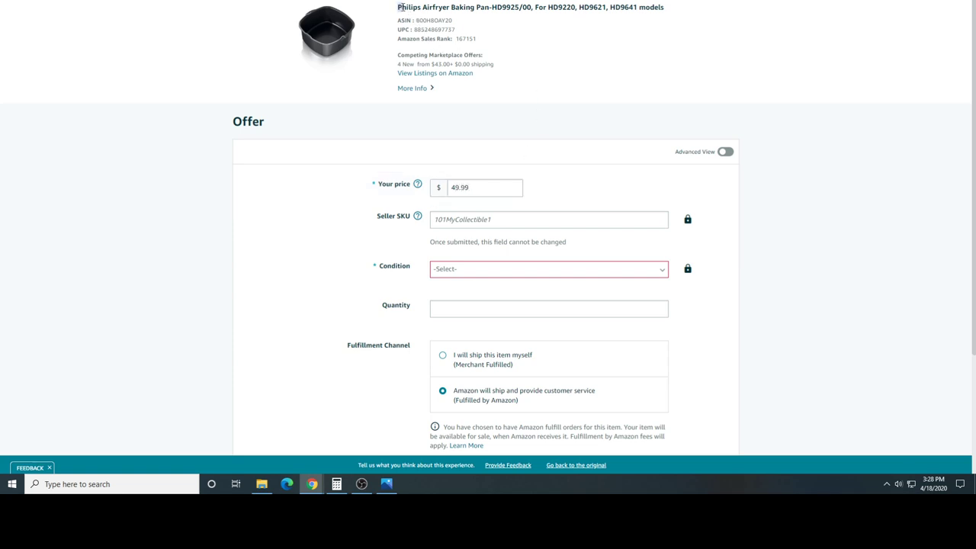
Fill in the seller SKU with the copied product name "Philips Airfryer Baking Pan" followed by the 26.49 unit cost
{"action": "left_click_drag", "start_coordinate": [399, 7], "coordinate": [489, 7]}
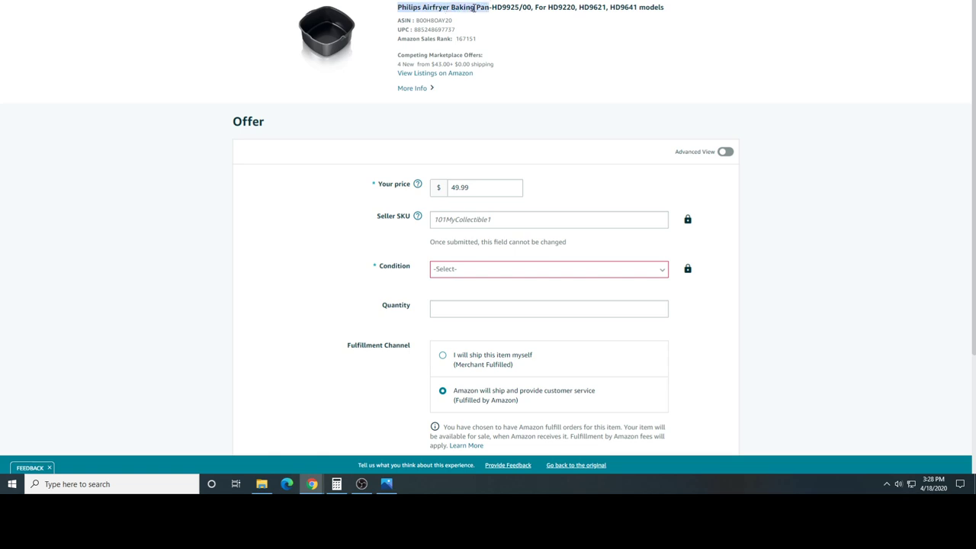
{"action": "right_click", "coordinate": [474, 8]}
{"action": "left_click", "coordinate": [503, 20]}
{"action": "left_click", "coordinate": [488, 221]}
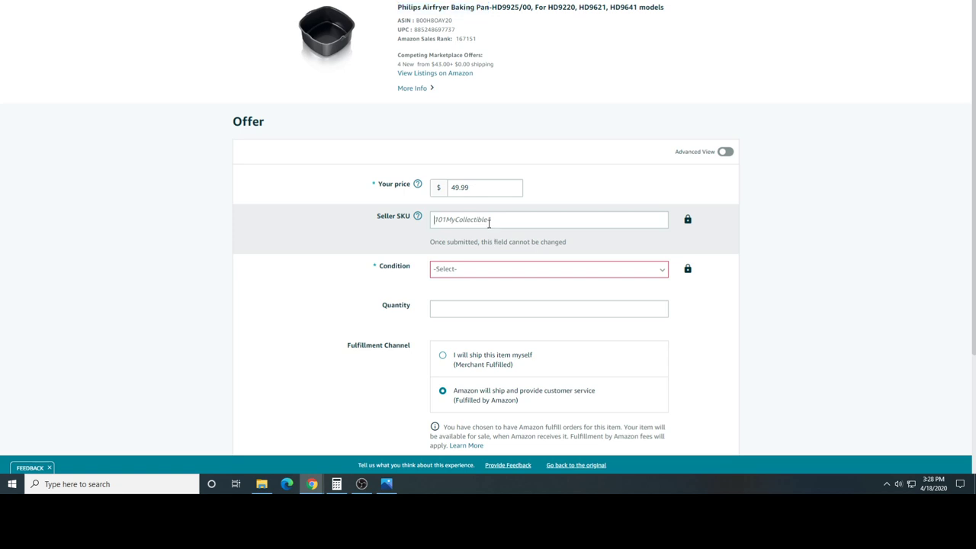
{"action": "right_click", "coordinate": [488, 222]}
{"action": "left_click", "coordinate": [513, 303]}
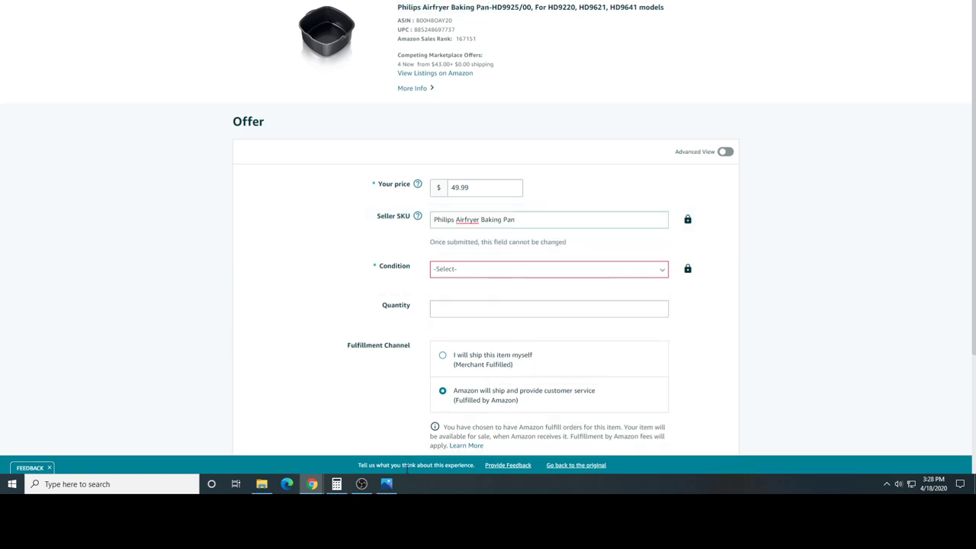
{"action": "left_click", "coordinate": [336, 484]}
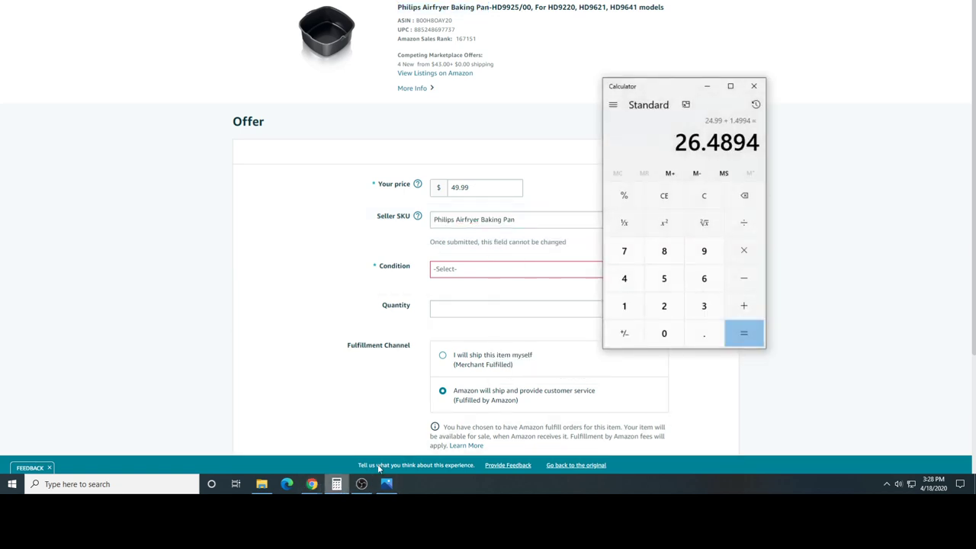
{"action": "left_click", "coordinate": [536, 220]}
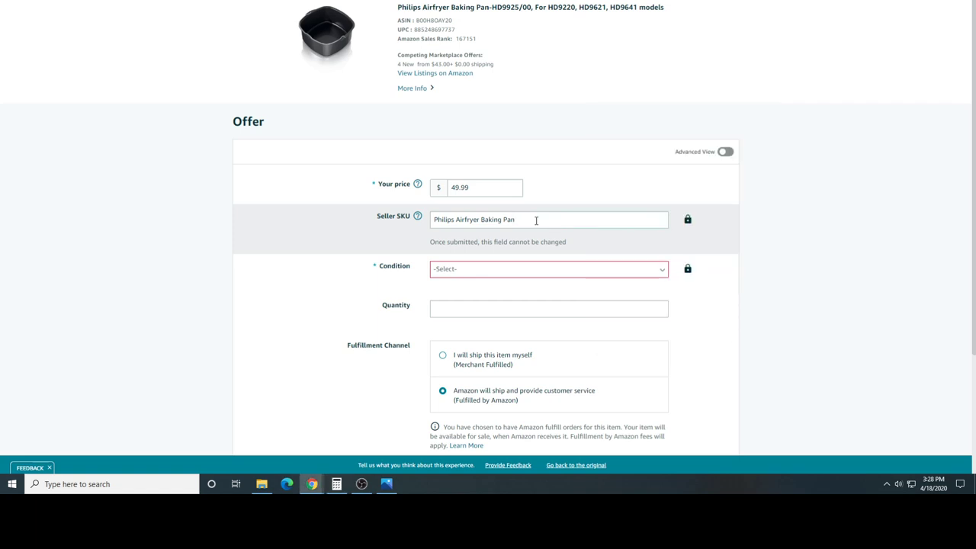
{"action": "type", "text": "26.49"}
Set the baking pan offer's condition to New
{"action": "left_click", "coordinate": [563, 272]}
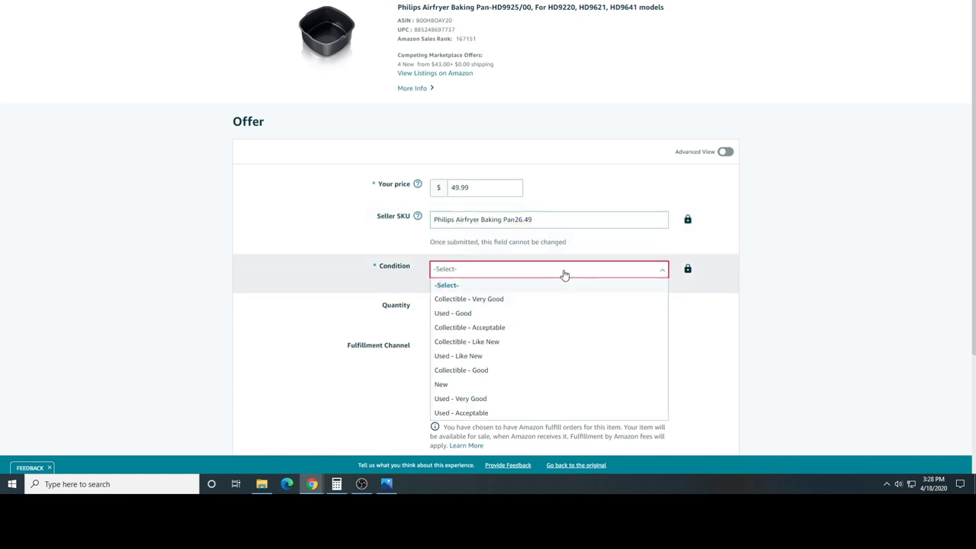
{"action": "left_click", "coordinate": [523, 385]}
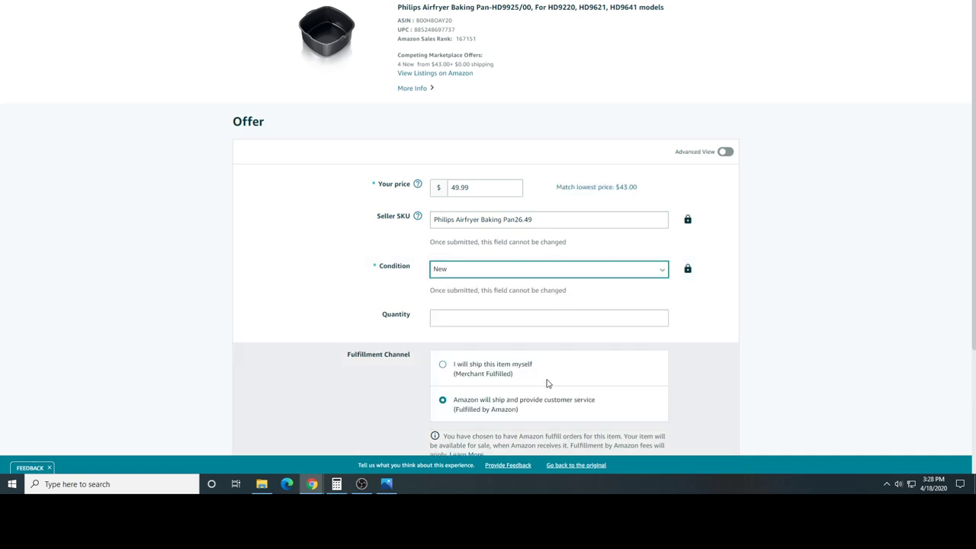
{"action": "scroll", "coordinate": [549, 385], "scroll_direction": "down", "scroll_amount": 1}
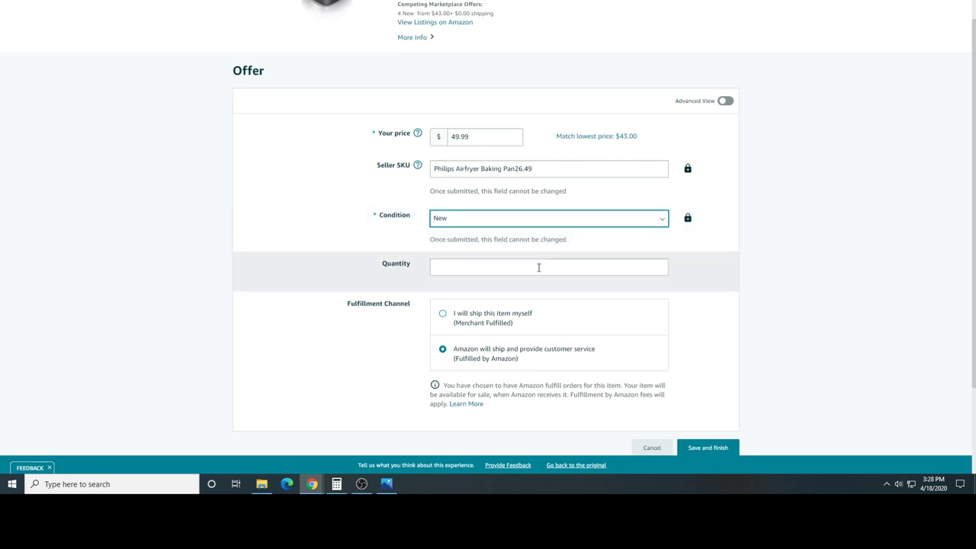
{"action": "scroll", "coordinate": [626, 283], "scroll_direction": "down", "scroll_amount": 1}
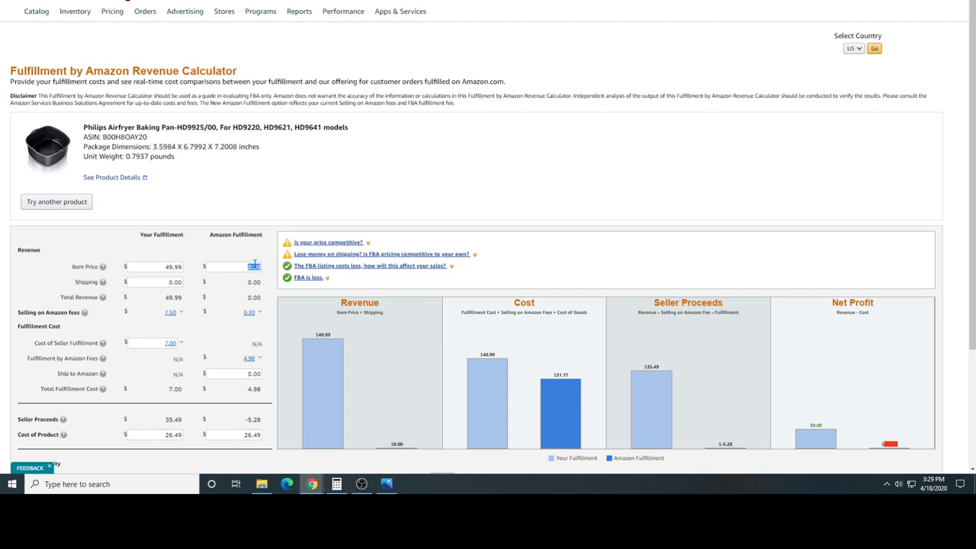
In the revenue calculator, set the Amazon Fulfillment item price to 49.99 and Ship to Amazon to .50, and recalculate
{"action": "type", "text": "49.99"}
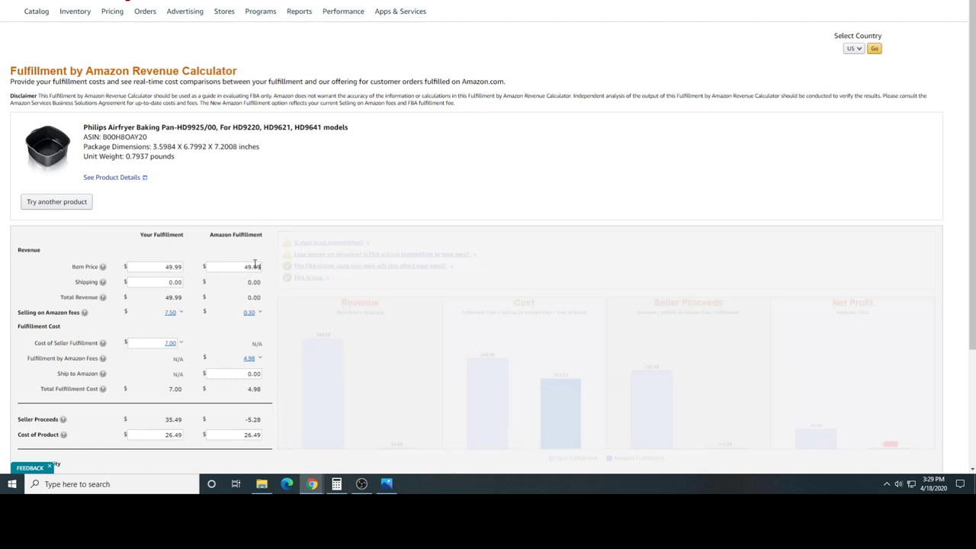
{"action": "scroll", "coordinate": [253, 274], "scroll_direction": "down", "scroll_amount": 2}
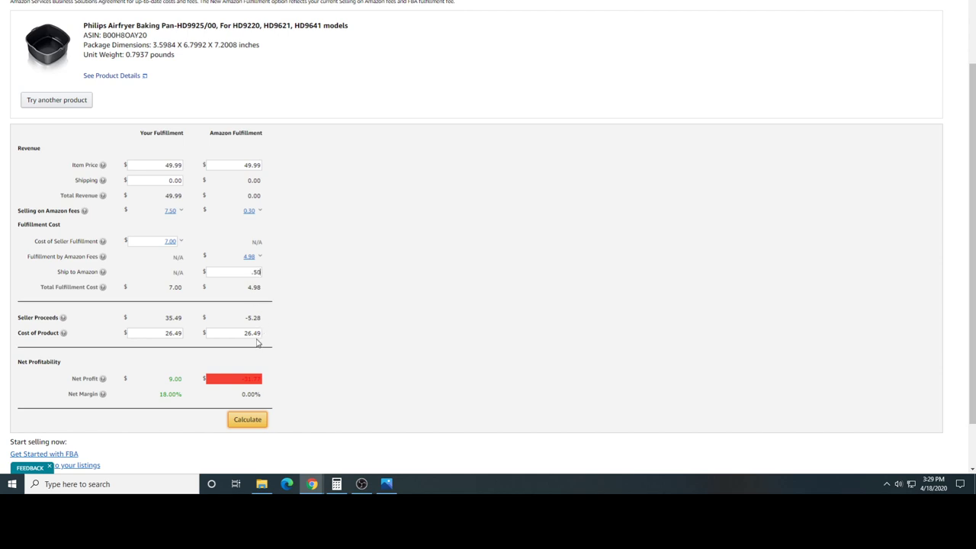
{"action": "left_click", "coordinate": [248, 422]}
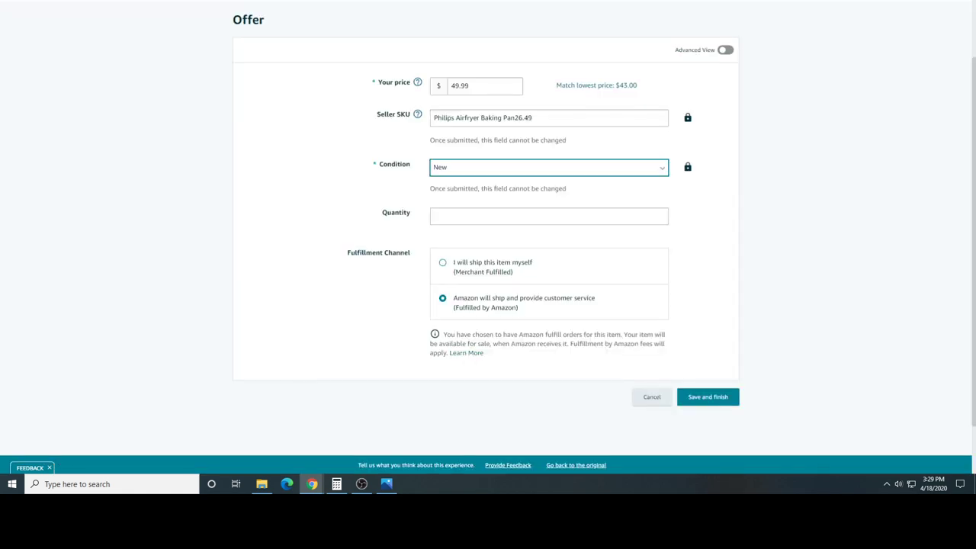
Save the baking pan's Fulfilled by Amazon offer and continue with the Manufacturer Barcode type
{"action": "left_click", "coordinate": [703, 396]}
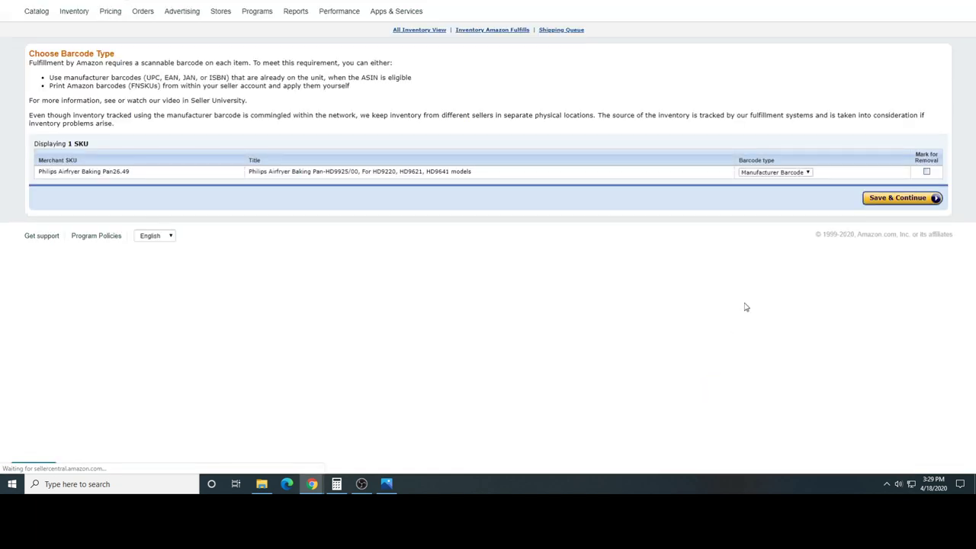
{"action": "left_click", "coordinate": [880, 199]}
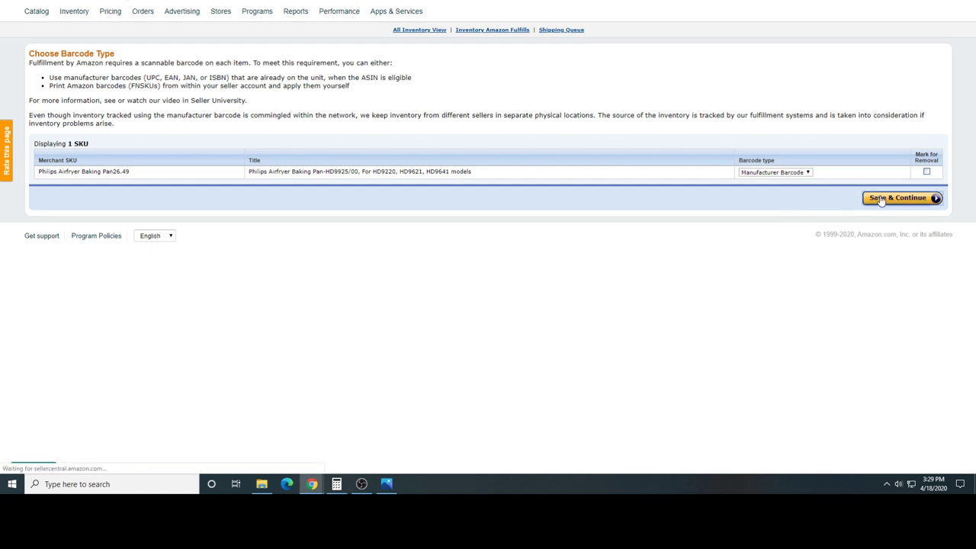
Submit the required dangerous goods information with No for batteries and No for hazardous material, and save the conversion to Fulfilled by Amazon
{"action": "left_click", "coordinate": [792, 187]}
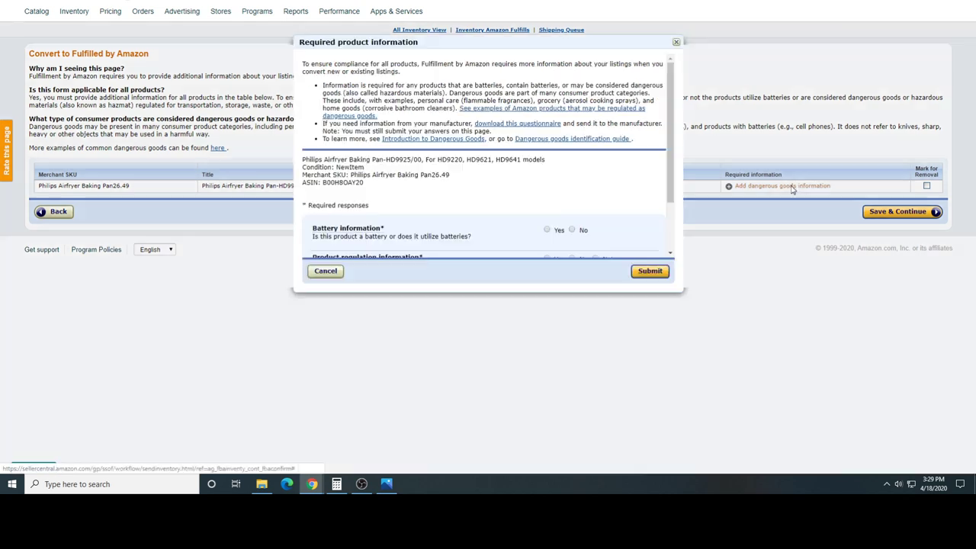
{"action": "scroll", "coordinate": [584, 175], "scroll_direction": "down", "scroll_amount": 2}
{"action": "left_click", "coordinate": [572, 162]}
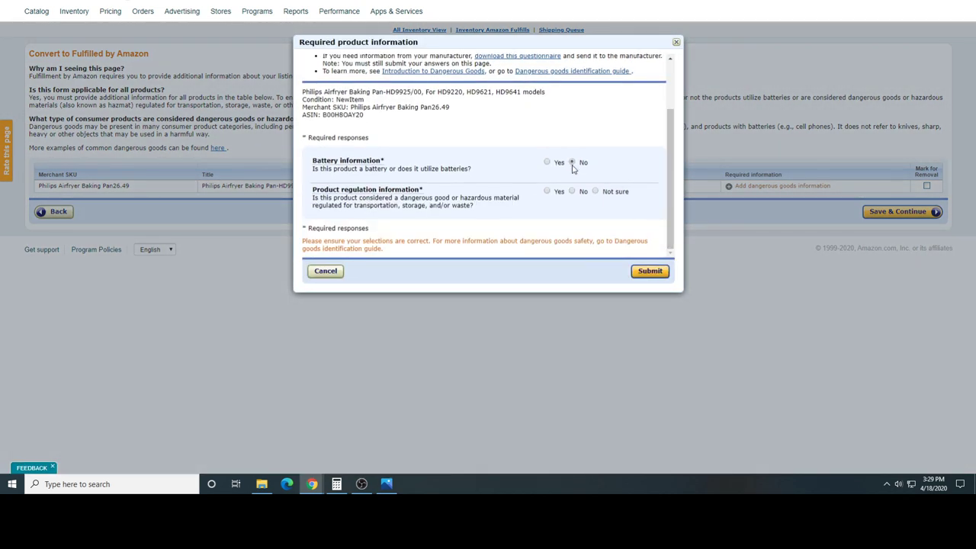
{"action": "left_click", "coordinate": [572, 192]}
{"action": "left_click", "coordinate": [646, 271]}
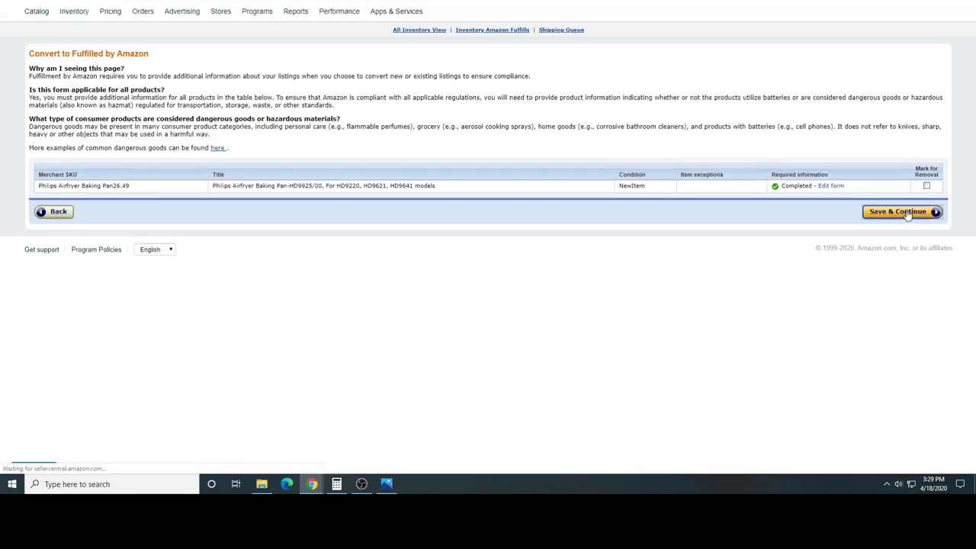
{"action": "left_click", "coordinate": [908, 213]}
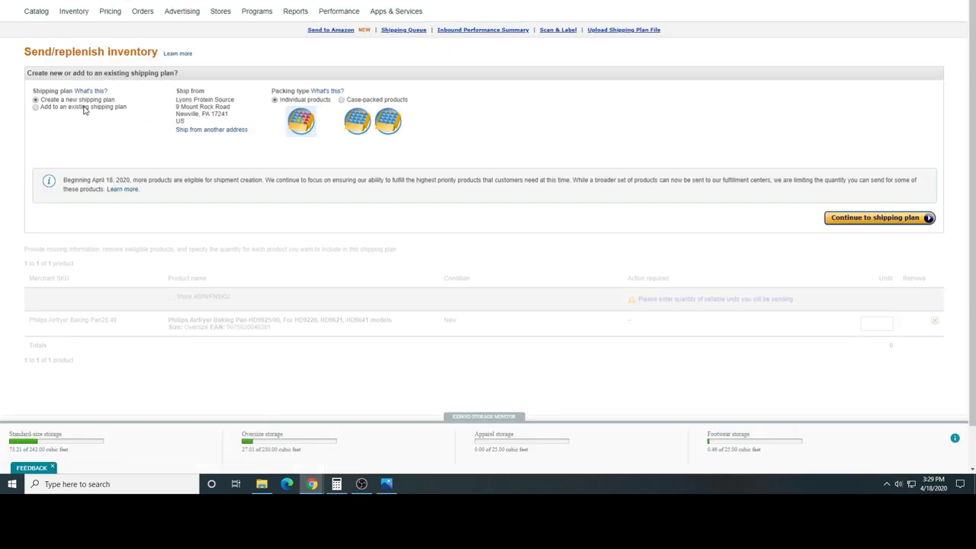
Add the baking pan to the existing shipping plan PLN (4/18/20, 10:03 AM) and continue
{"action": "left_click", "coordinate": [35, 107]}
{"action": "left_click", "coordinate": [213, 103]}
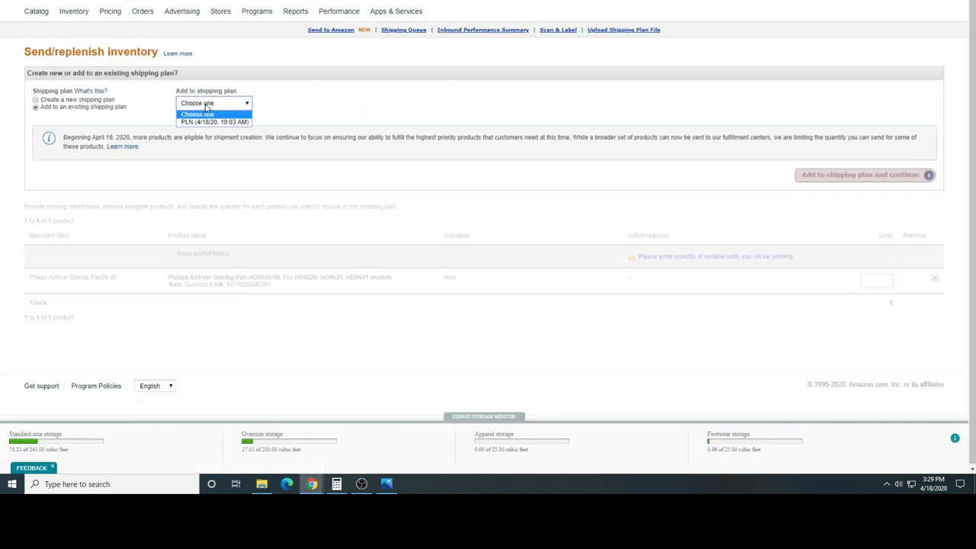
{"action": "left_click", "coordinate": [215, 122]}
{"action": "left_click", "coordinate": [832, 175]}
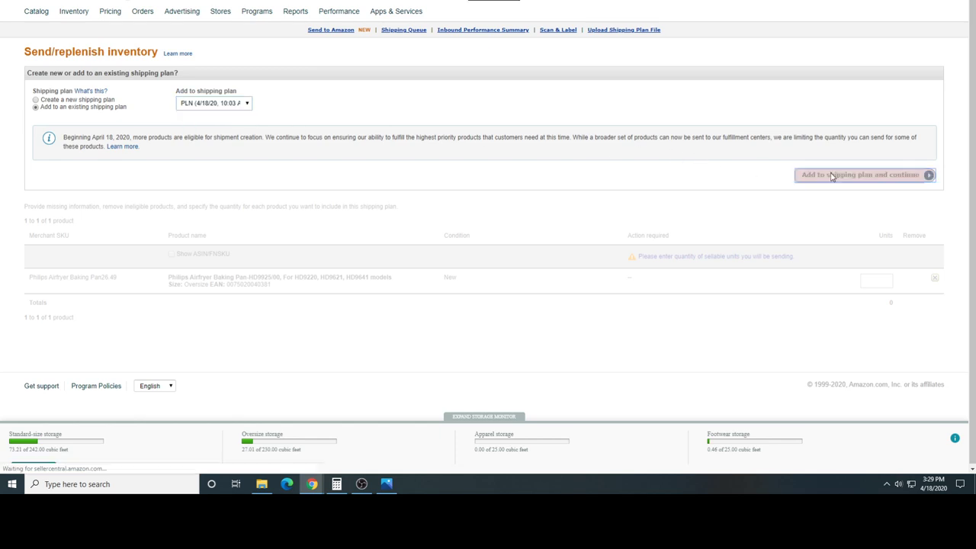
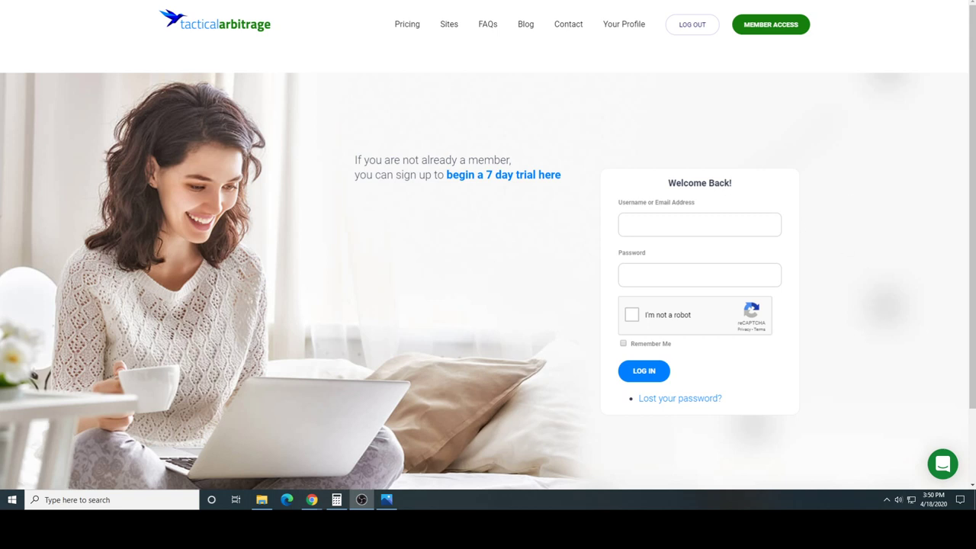
Open Tactical Arbitrage's pricing page and review the monthly subscription plans and the features each includes
{"action": "left_click", "coordinate": [410, 27]}
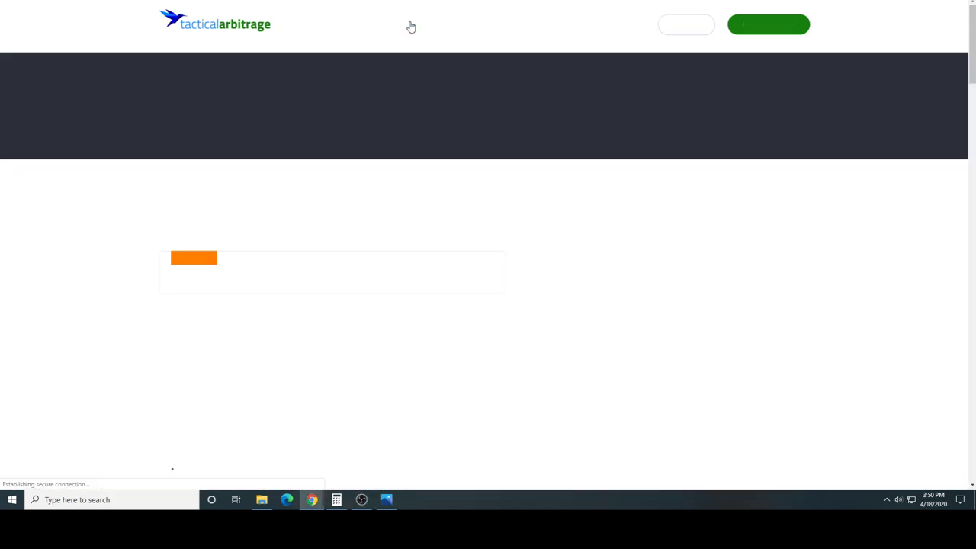
{"action": "scroll", "coordinate": [555, 182], "scroll_direction": "down", "scroll_amount": 2}
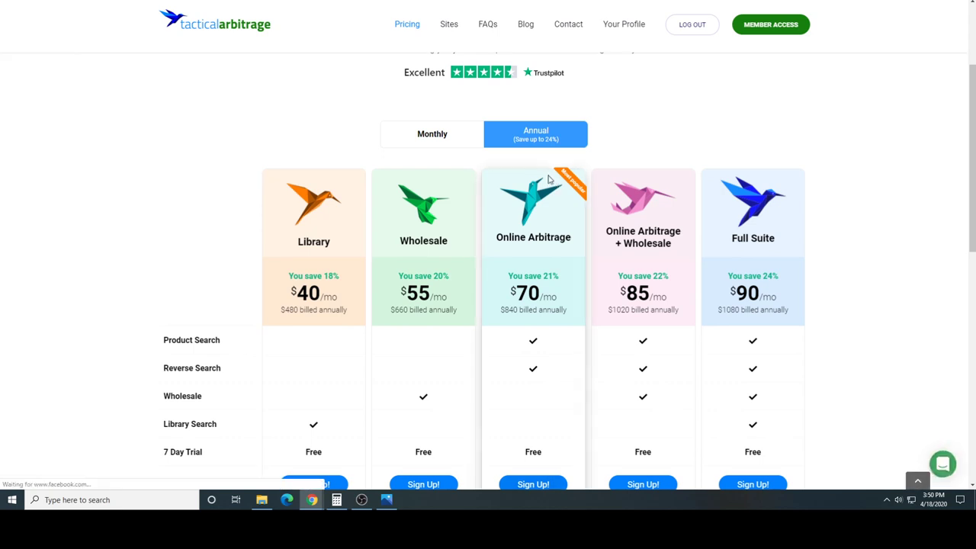
{"action": "left_click", "coordinate": [436, 138]}
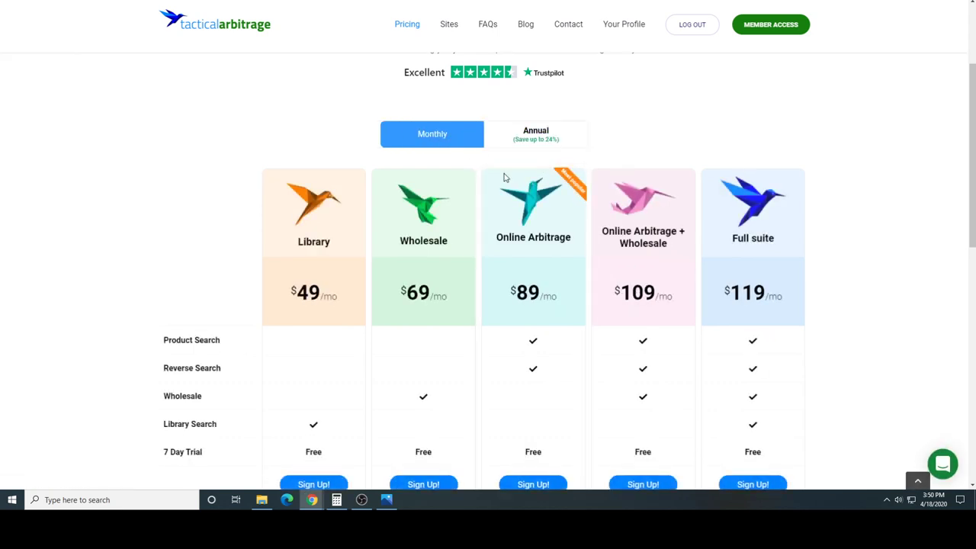
{"action": "scroll", "coordinate": [504, 178], "scroll_direction": "down", "scroll_amount": 2}
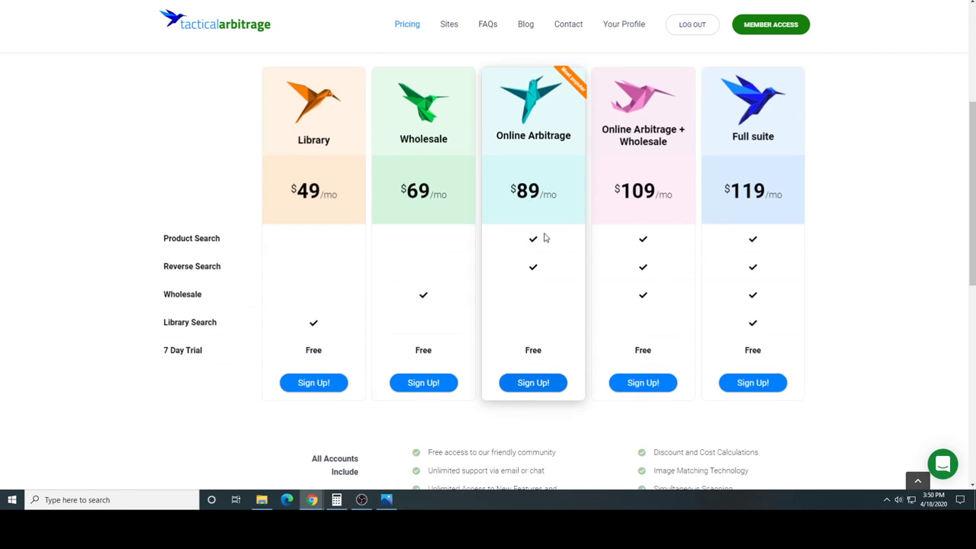
{"action": "scroll", "coordinate": [544, 236], "scroll_direction": "up", "scroll_amount": 1}
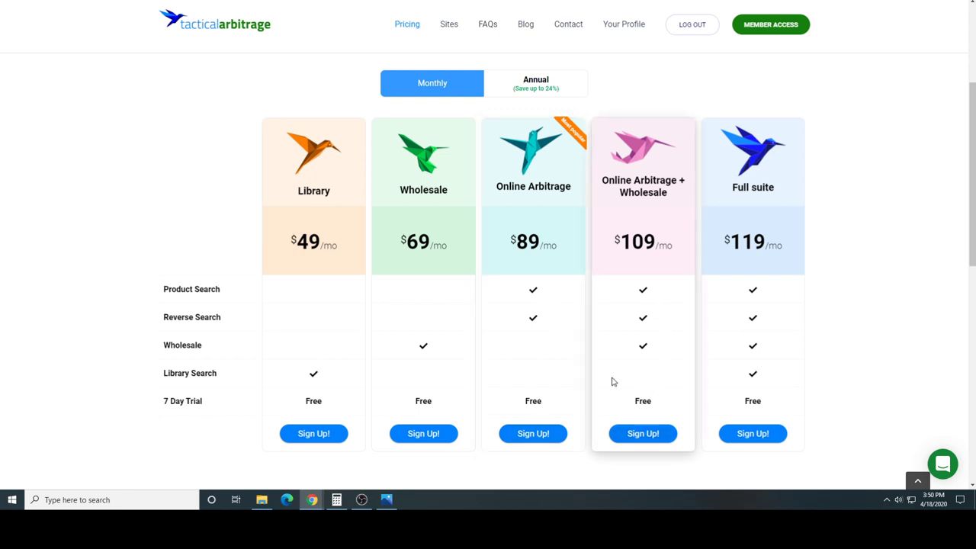
{"action": "scroll", "coordinate": [534, 366], "scroll_direction": "down", "scroll_amount": 1}
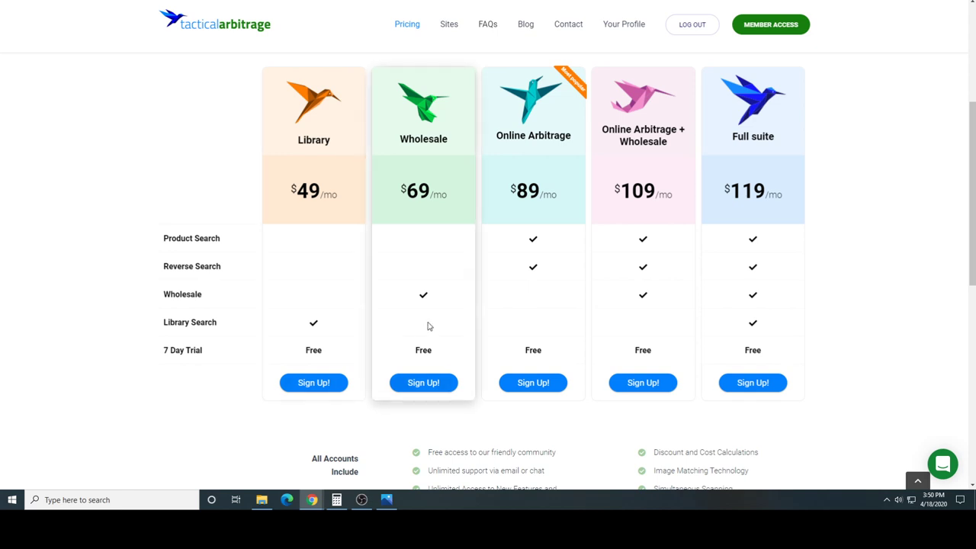
{"action": "scroll", "coordinate": [428, 327], "scroll_direction": "up", "scroll_amount": 1}
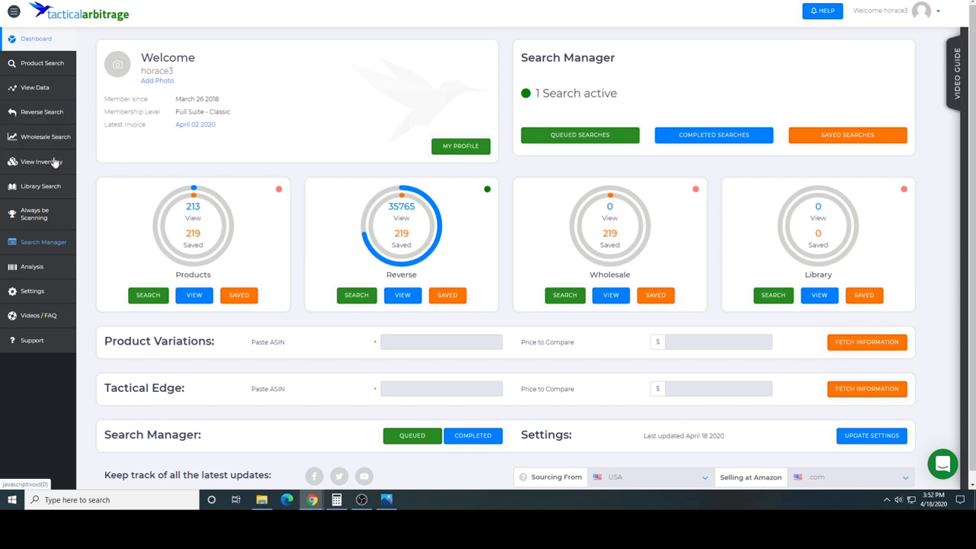
Open the queued Grocery & Gourmet Food Reverse Search's data from the Search Manager and bring up its sort and filter settings
{"action": "left_click", "coordinate": [47, 242]}
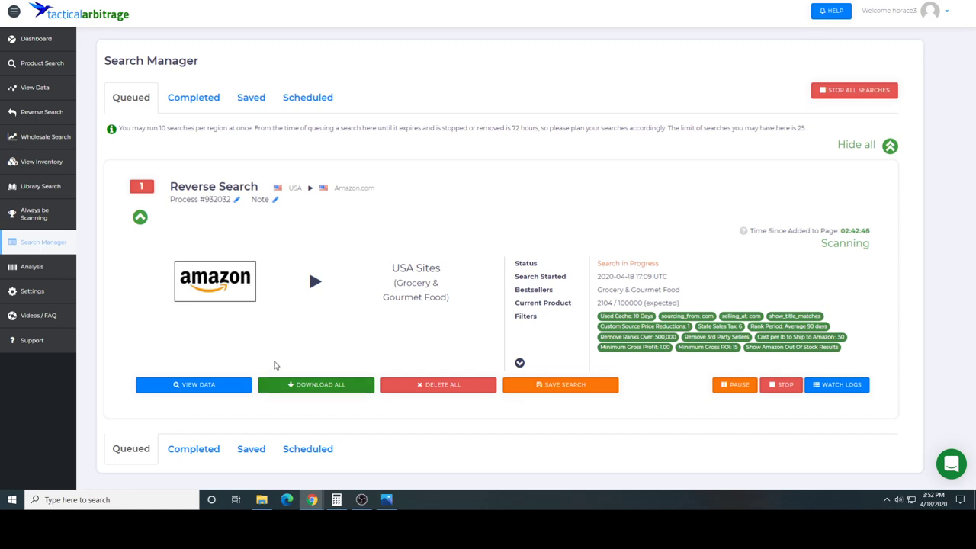
{"action": "left_click", "coordinate": [195, 387]}
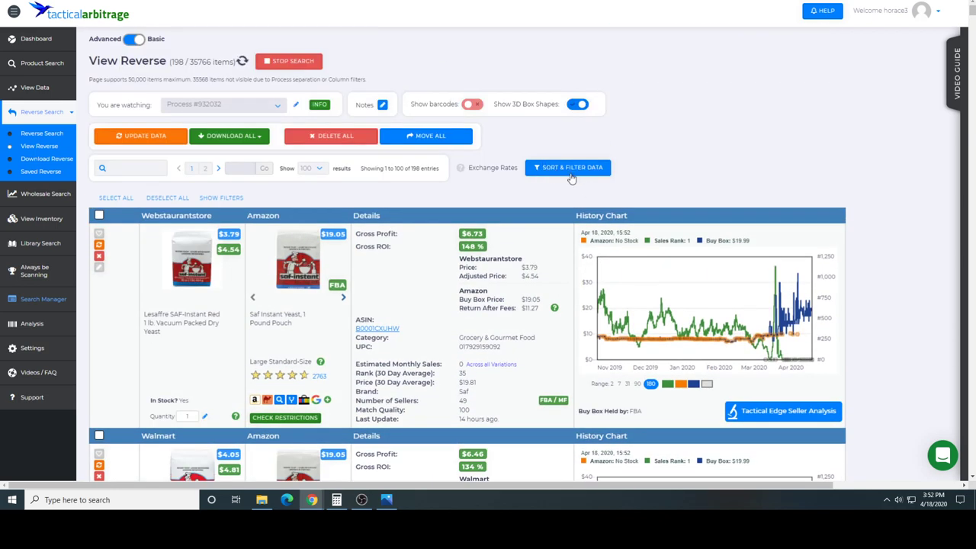
{"action": "left_click", "coordinate": [571, 174]}
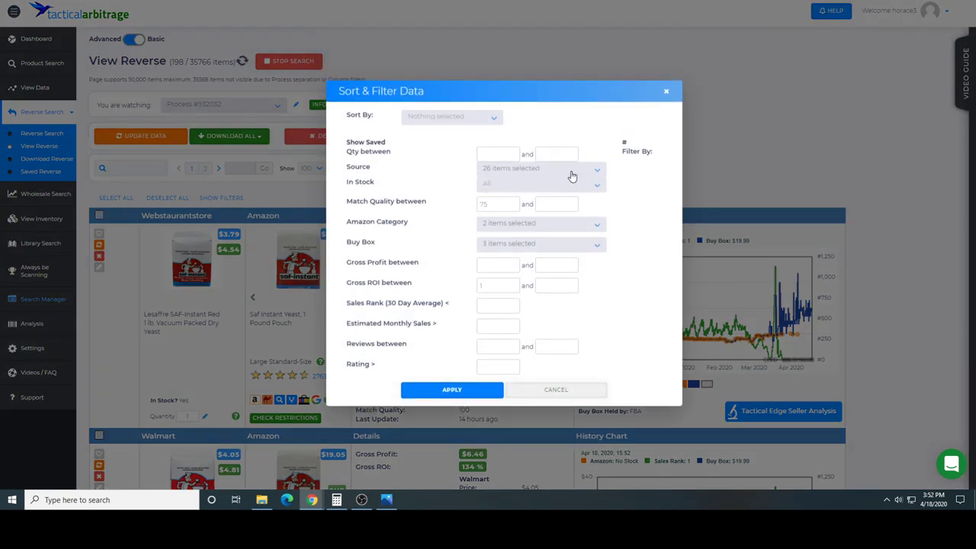
{"action": "left_click", "coordinate": [574, 227]}
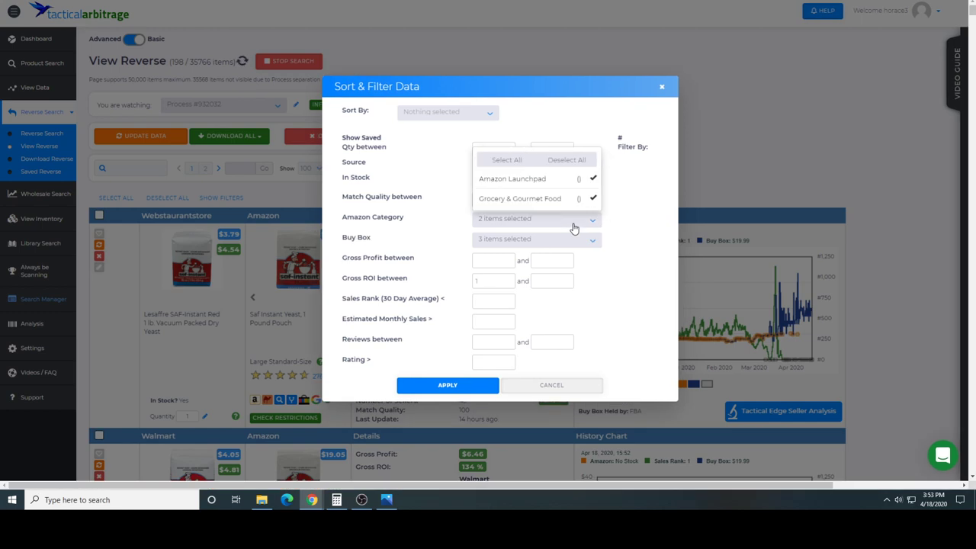
{"action": "left_click", "coordinate": [639, 203]}
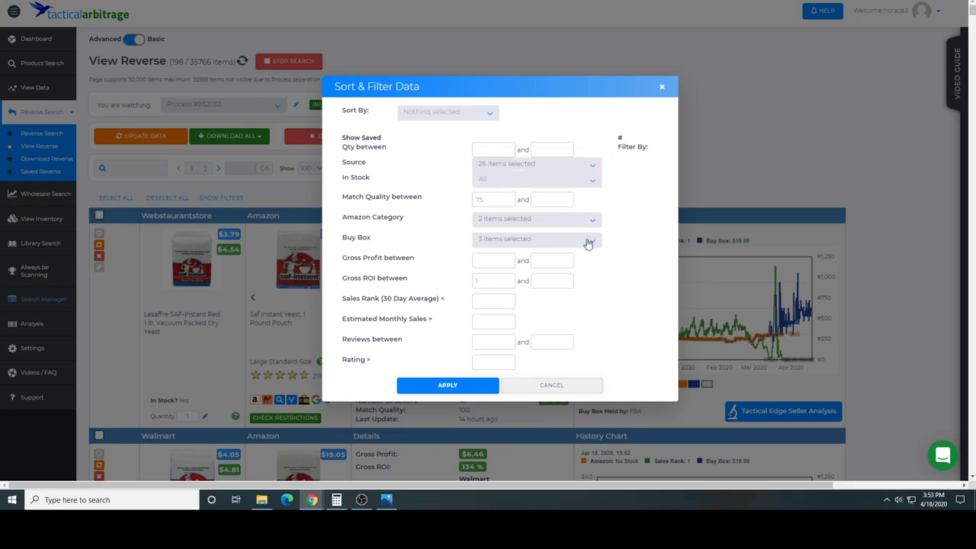
Clear all source stores in the filter and select only dollargeneral.com
{"action": "left_click", "coordinate": [574, 170]}
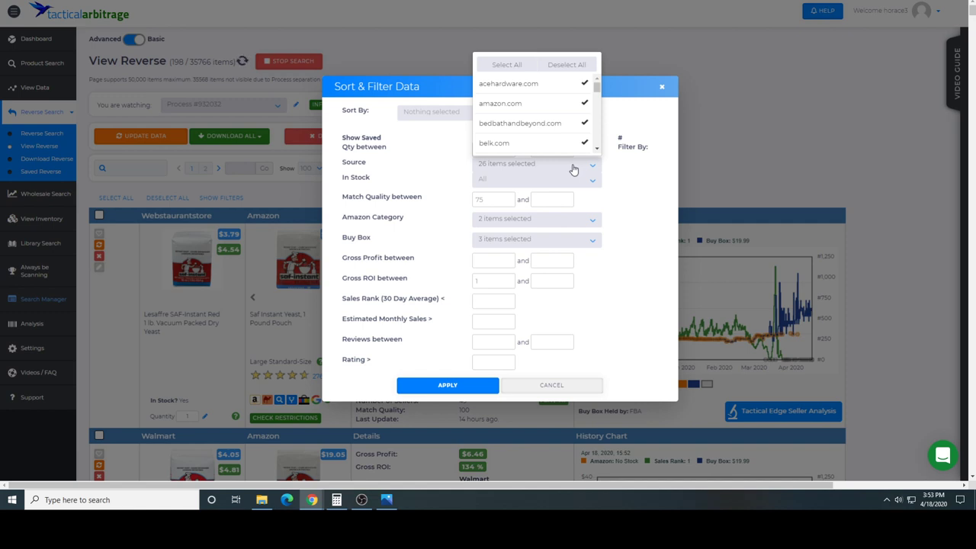
{"action": "left_click", "coordinate": [564, 66]}
{"action": "left_click_drag", "start_coordinate": [598, 88], "coordinate": [598, 97]}
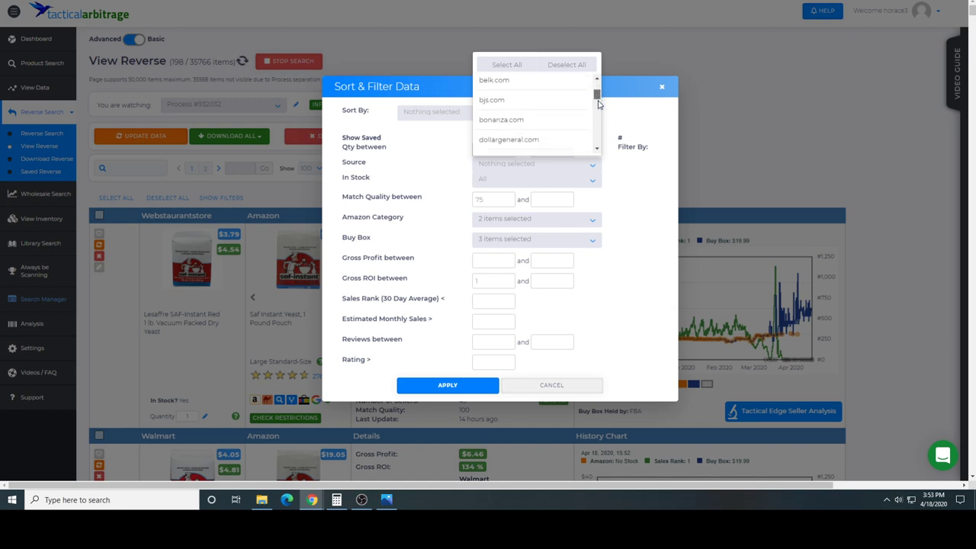
{"action": "scroll", "coordinate": [546, 145], "scroll_direction": "down", "scroll_amount": 1}
{"action": "left_click", "coordinate": [546, 143]}
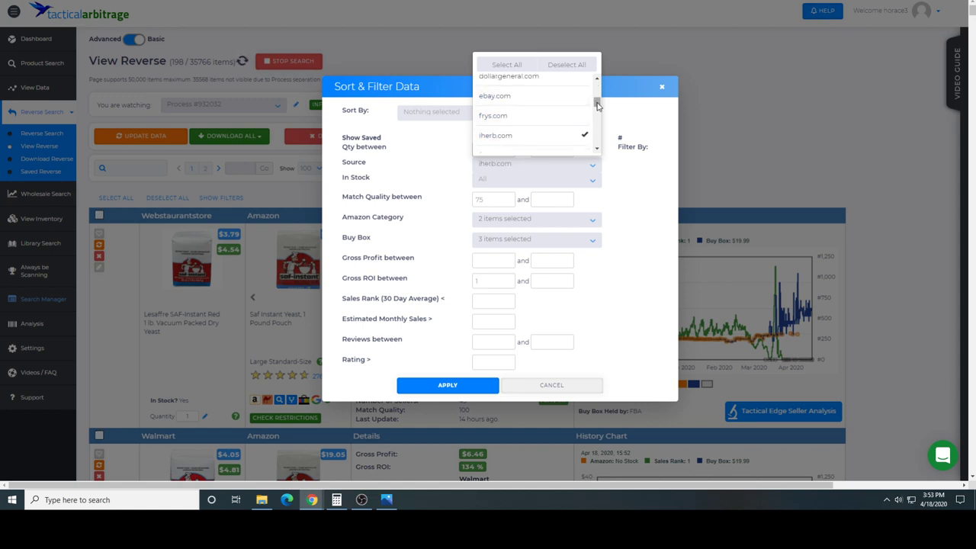
{"action": "scroll", "coordinate": [566, 96], "scroll_direction": "up", "scroll_amount": 1}
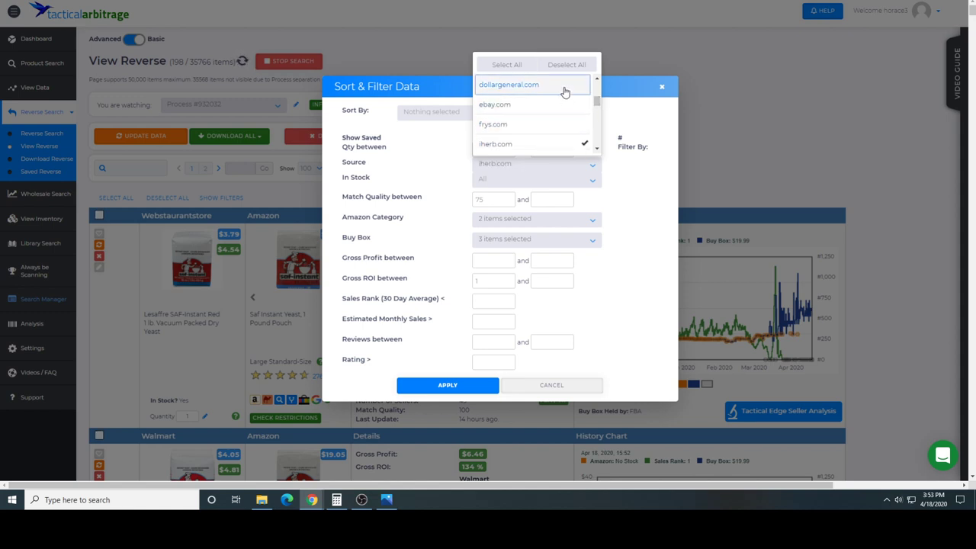
{"action": "left_click", "coordinate": [564, 90]}
{"action": "left_click", "coordinate": [583, 144]}
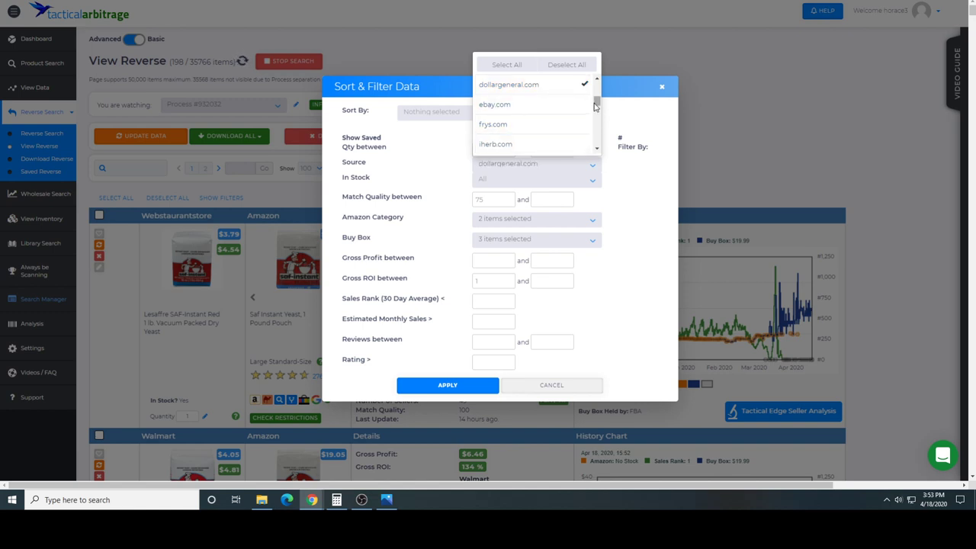
Add jet.com and samsclub.com to the filter's selected source stores
{"action": "left_click_drag", "start_coordinate": [597, 105], "coordinate": [597, 110]}
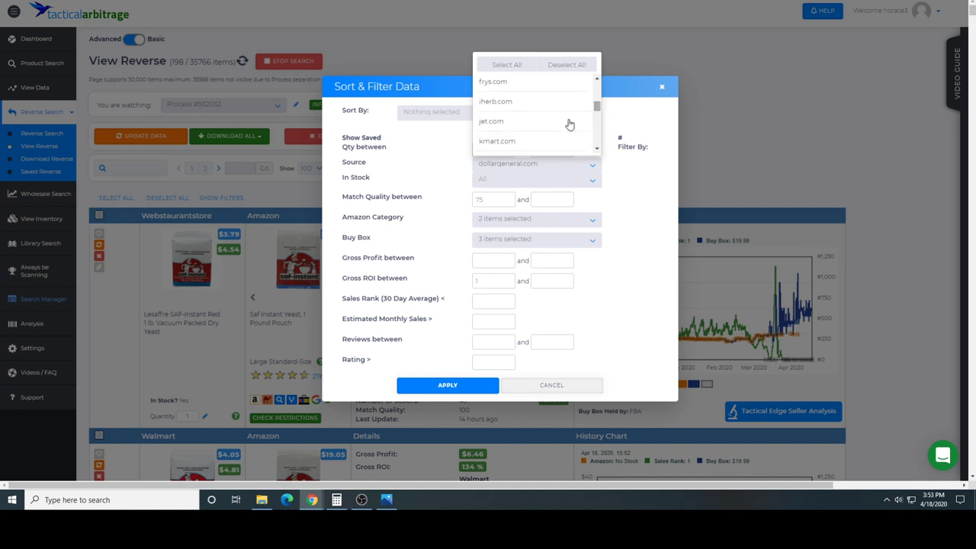
{"action": "left_click", "coordinate": [566, 125]}
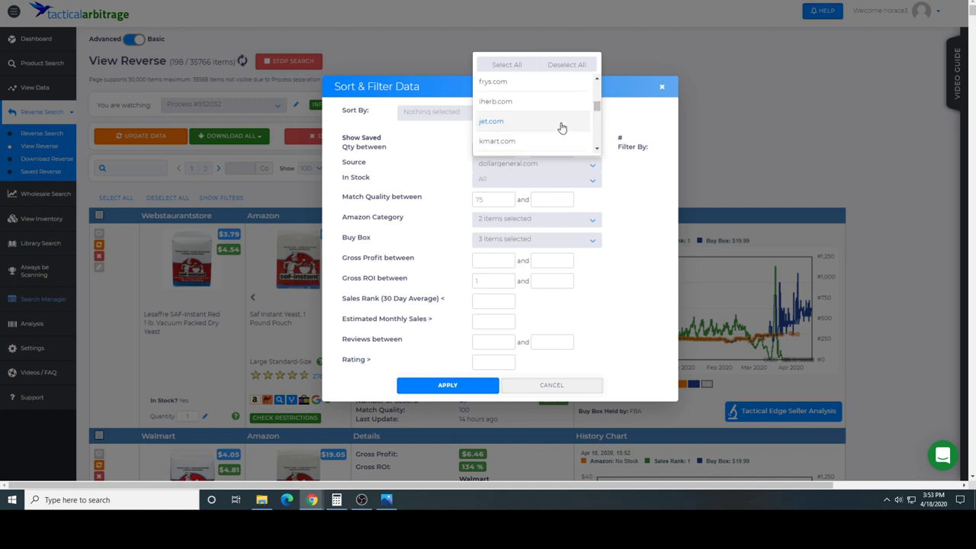
{"action": "left_click", "coordinate": [597, 151]}
{"action": "left_click", "coordinate": [597, 151]}
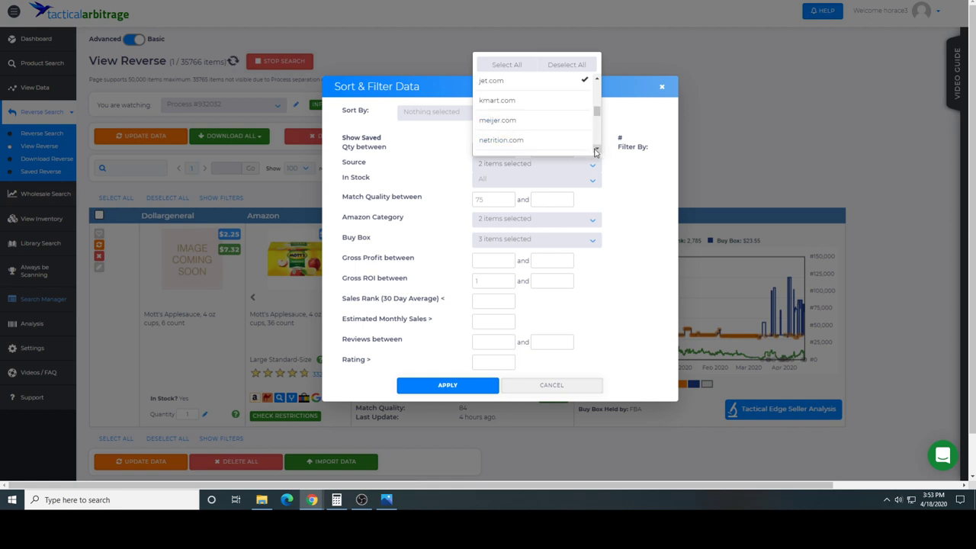
{"action": "left_click", "coordinate": [595, 151]}
{"action": "left_click", "coordinate": [595, 151]}
{"action": "left_click", "coordinate": [596, 151]}
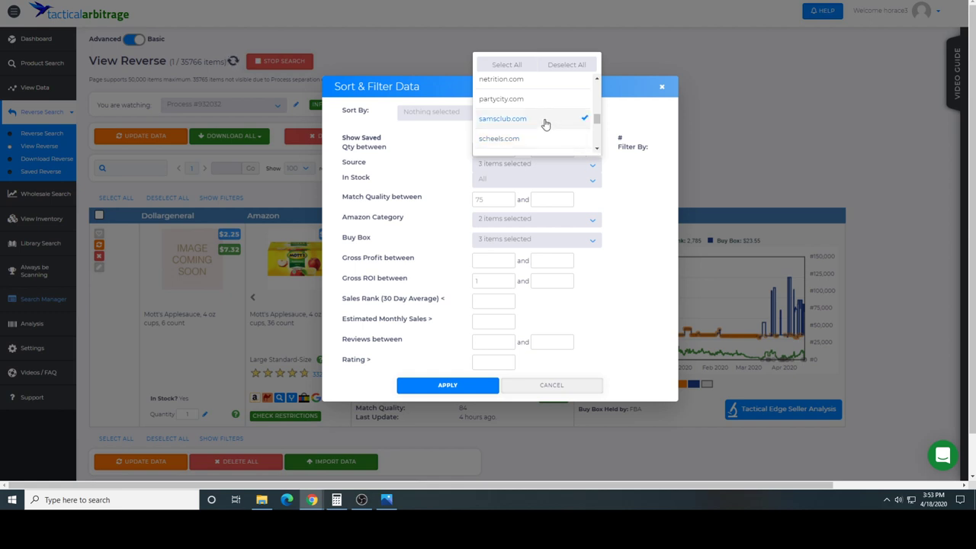
Add target.com and walgreens.com to the selected source stores and apply the filter to the reverse search results
{"action": "left_click", "coordinate": [597, 150]}
{"action": "left_click", "coordinate": [597, 150]}
{"action": "left_click", "coordinate": [598, 150]}
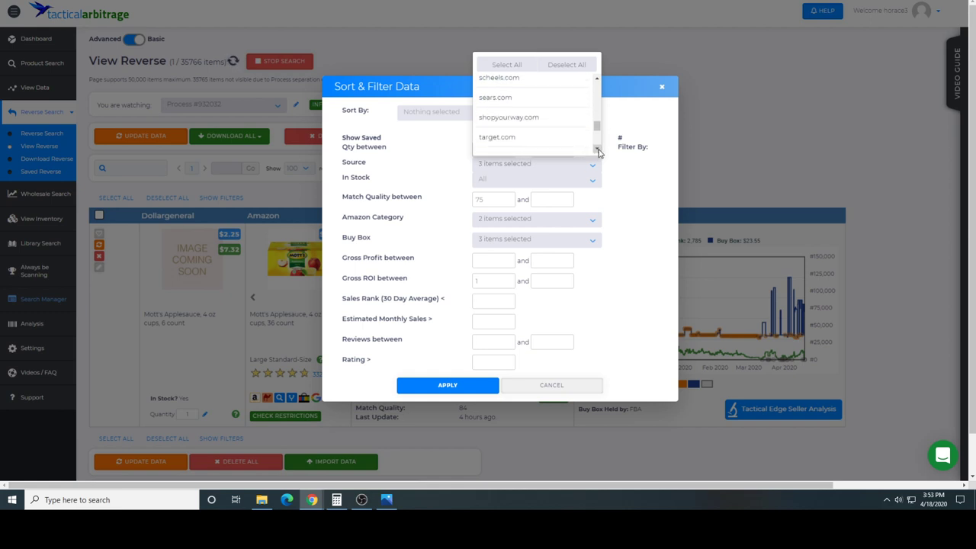
{"action": "left_click", "coordinate": [597, 151]}
{"action": "left_click", "coordinate": [557, 119]}
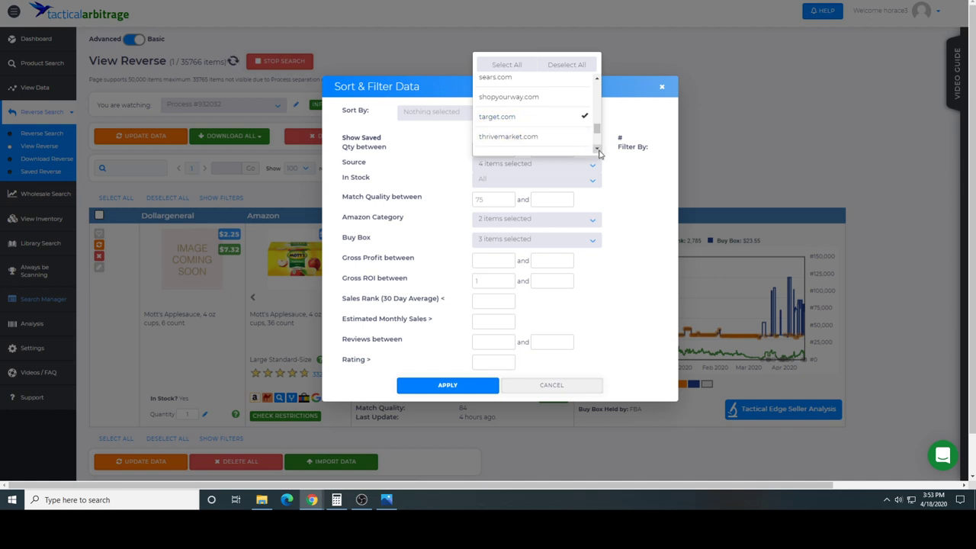
{"action": "left_click", "coordinate": [597, 150]}
{"action": "left_click", "coordinate": [597, 150]}
{"action": "left_click", "coordinate": [597, 150]}
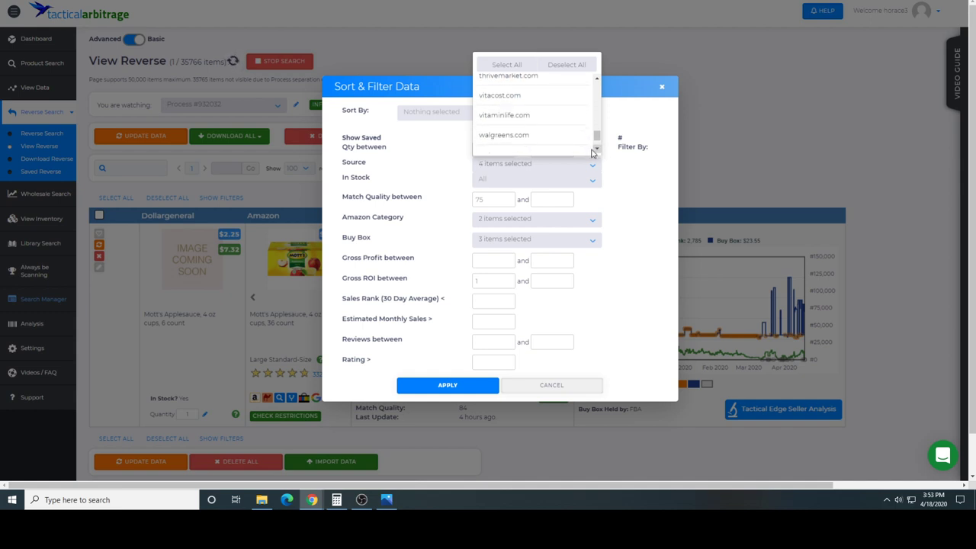
{"action": "left_click", "coordinate": [561, 138]}
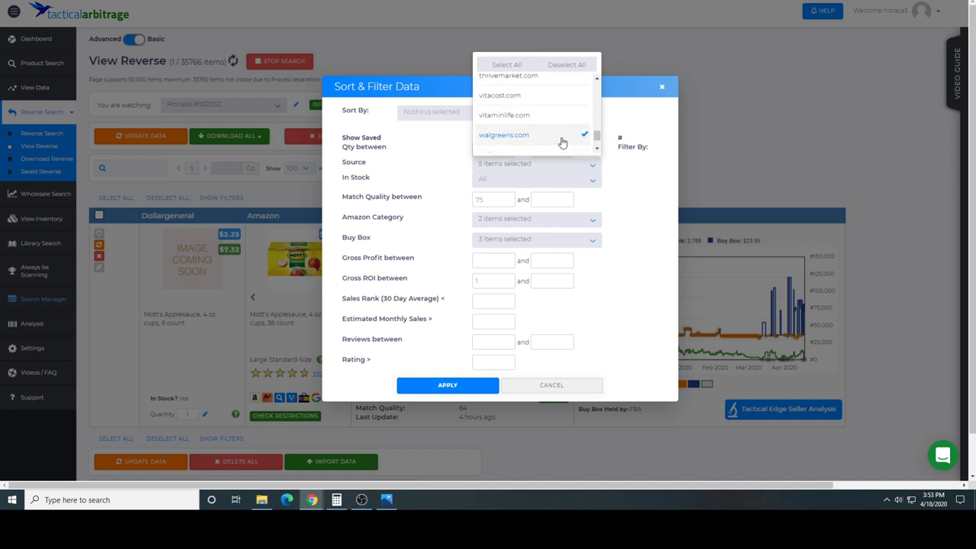
{"action": "left_click", "coordinate": [449, 387]}
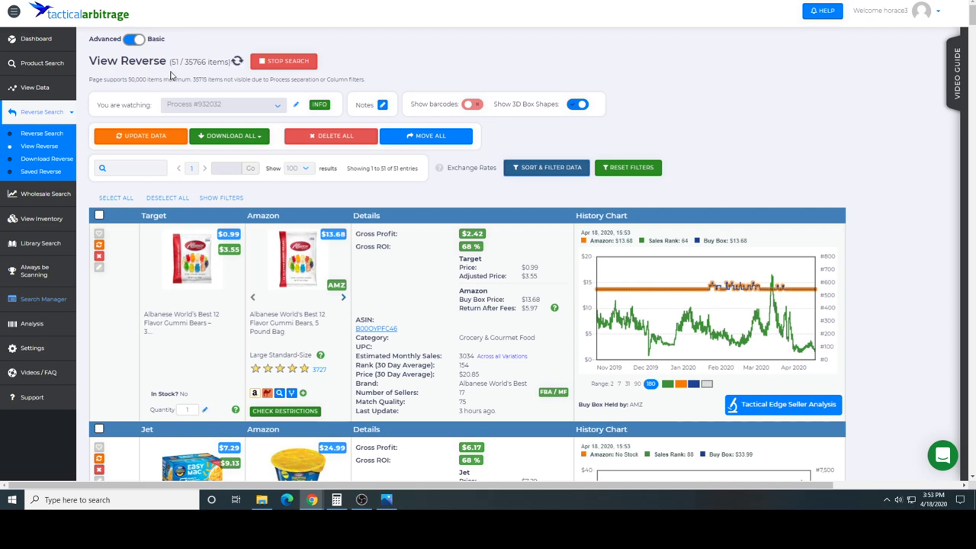
Browse the filtered product matches, comparing source and Amazon prices, gross profit, ROI and sales history
{"action": "scroll", "coordinate": [168, 77], "scroll_direction": "down", "scroll_amount": 2}
{"action": "scroll", "coordinate": [174, 79], "scroll_direction": "down", "scroll_amount": 3}
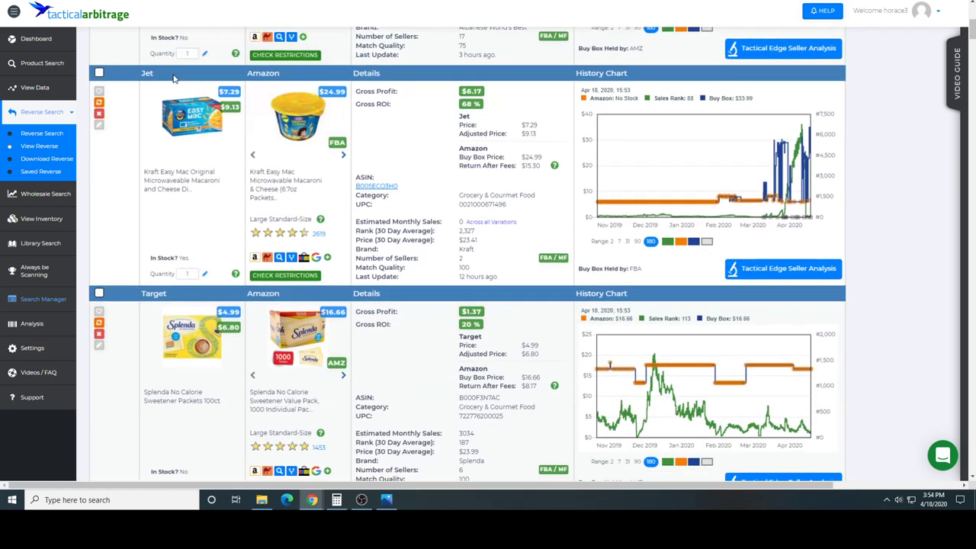
{"action": "scroll", "coordinate": [393, 179], "scroll_direction": "down", "scroll_amount": 1}
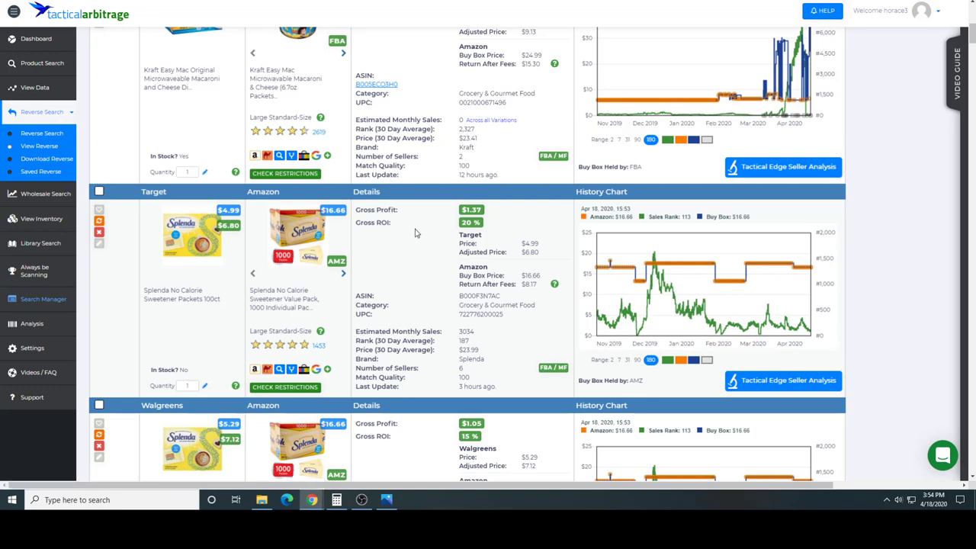
{"action": "scroll", "coordinate": [410, 237], "scroll_direction": "down", "scroll_amount": 1}
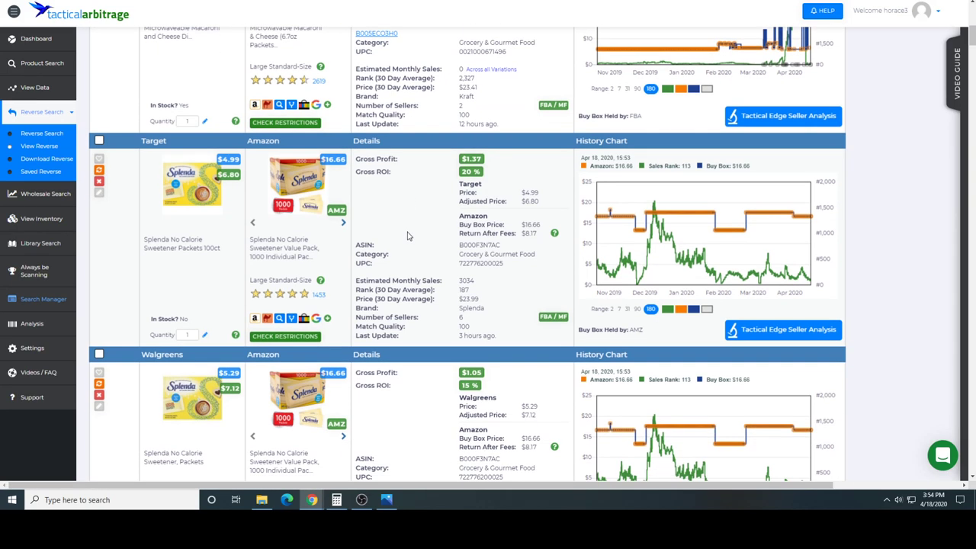
{"action": "scroll", "coordinate": [407, 237], "scroll_direction": "down", "scroll_amount": 3}
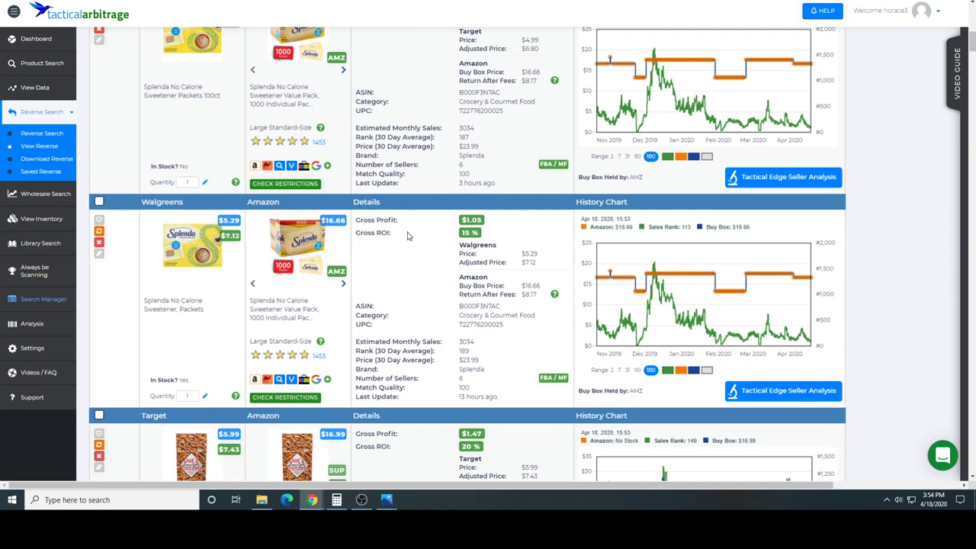
{"action": "scroll", "coordinate": [407, 236], "scroll_direction": "down", "scroll_amount": 9}
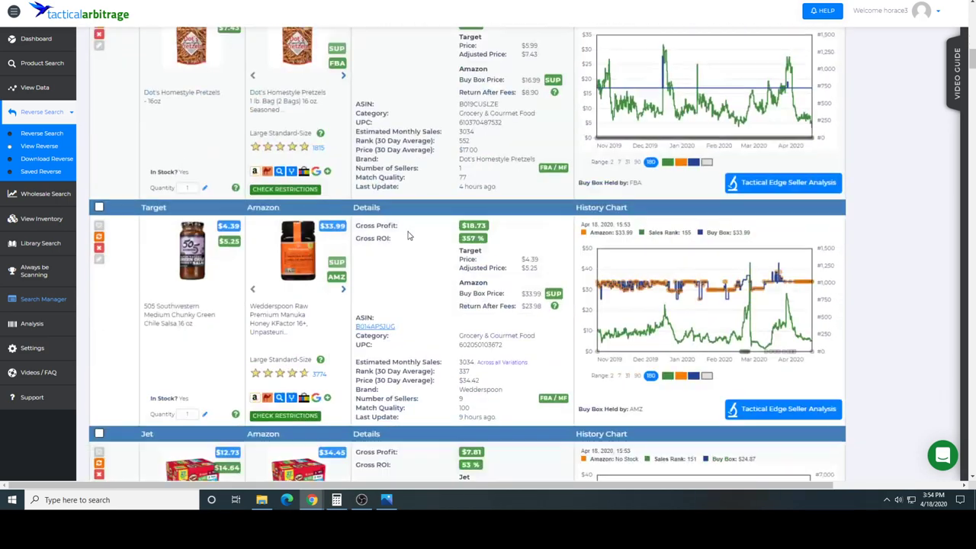
{"action": "scroll", "coordinate": [408, 236], "scroll_direction": "down", "scroll_amount": 5}
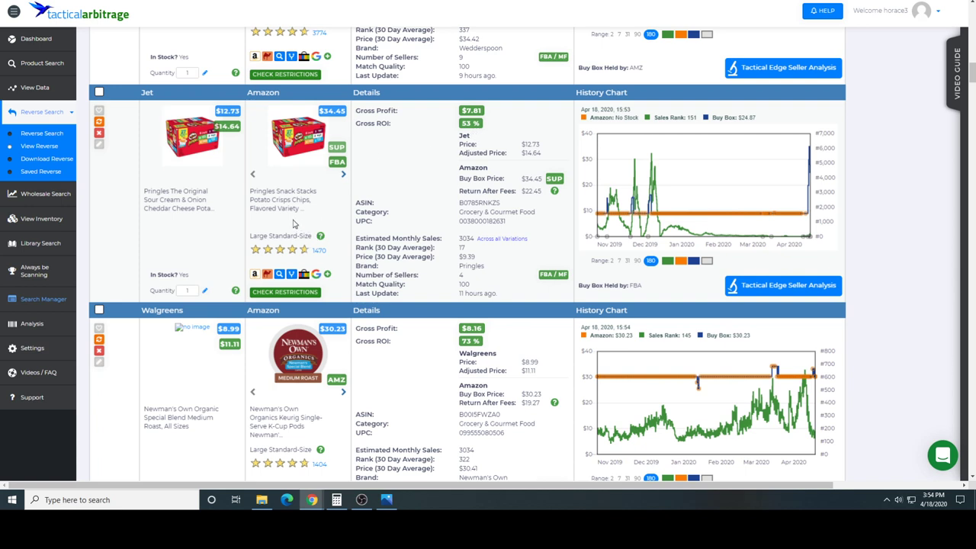
Open the Pringles variety pack's Jet listing and check its price and selectable order quantities, then return to the results
{"action": "left_click", "coordinate": [177, 204]}
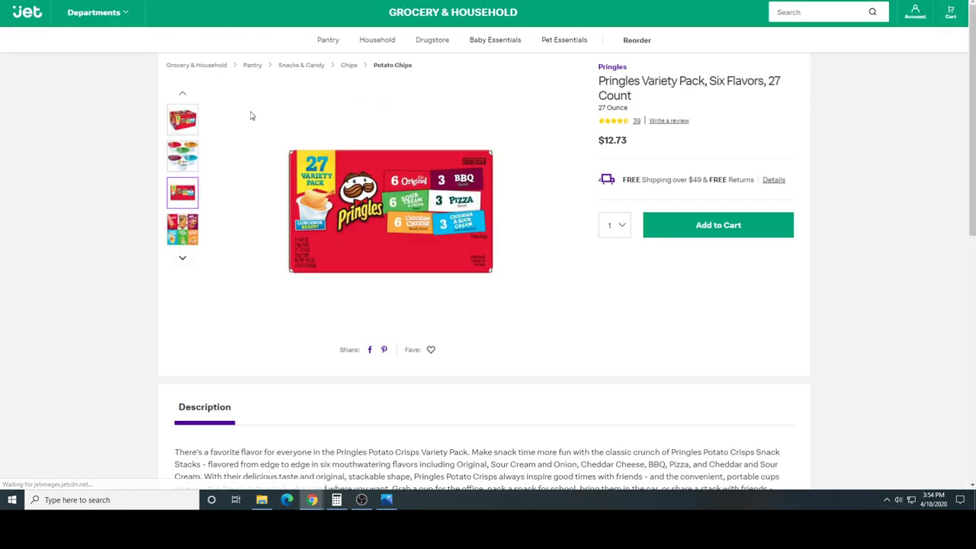
{"action": "key", "text": "ctrl+w"}
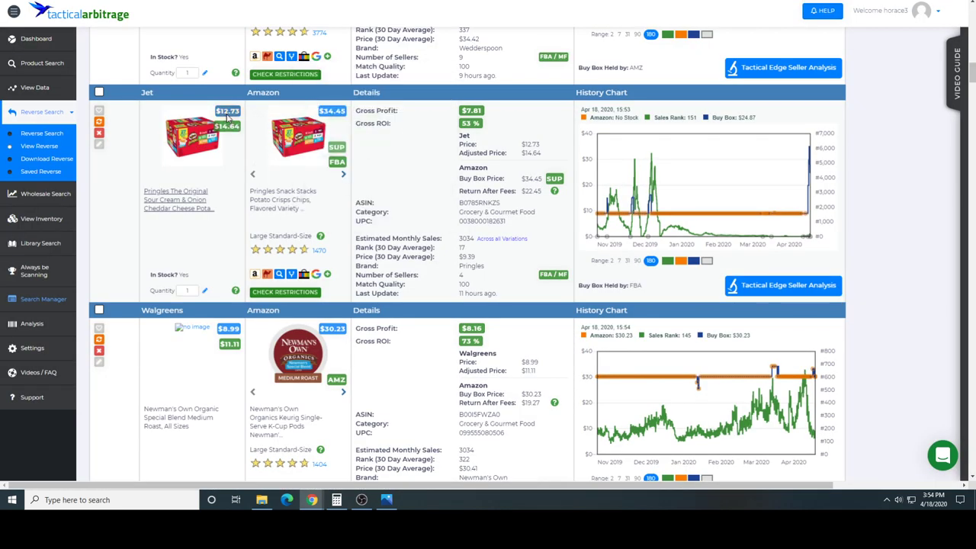
{"action": "mouse_move", "coordinate": [228, 130]}
{"action": "left_click", "coordinate": [177, 200]}
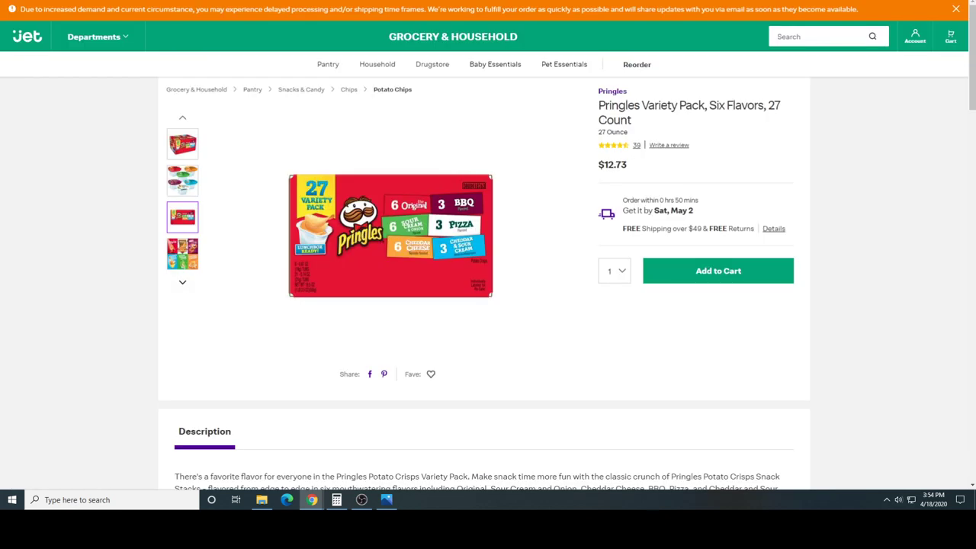
{"action": "left_click", "coordinate": [623, 278]}
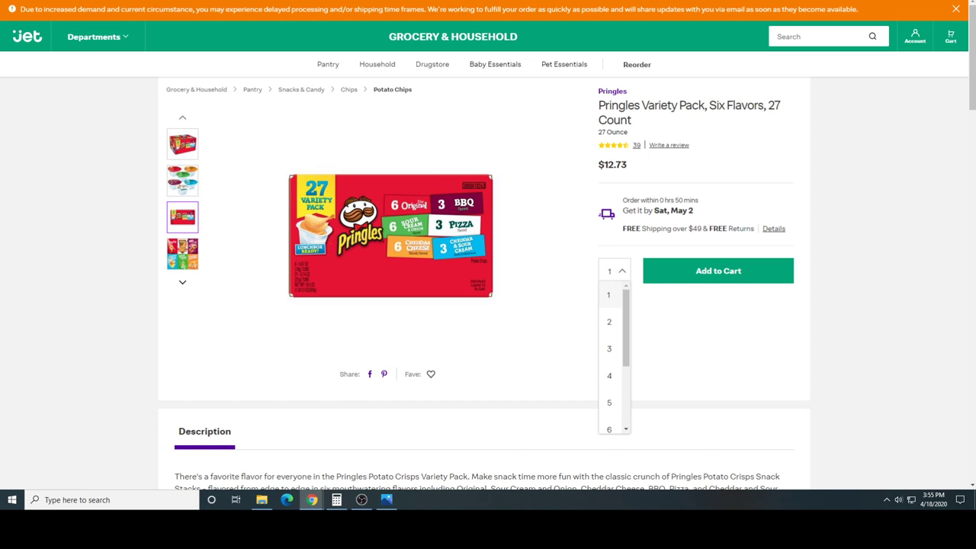
{"action": "key", "text": "ctrl+w"}
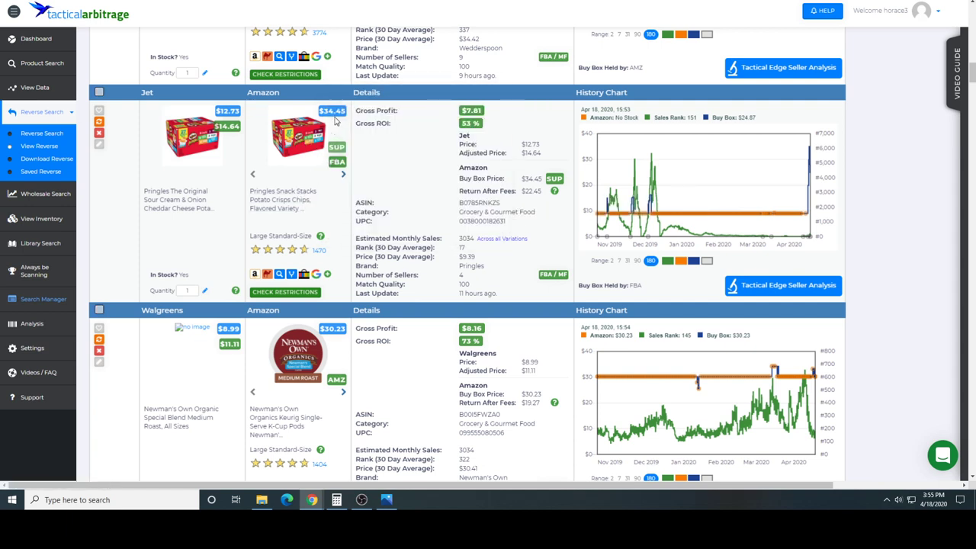
Open the Pringles variety pack's Amazon listing from the Jet match and check its price, sales rank and availability
{"action": "left_click", "coordinate": [302, 138]}
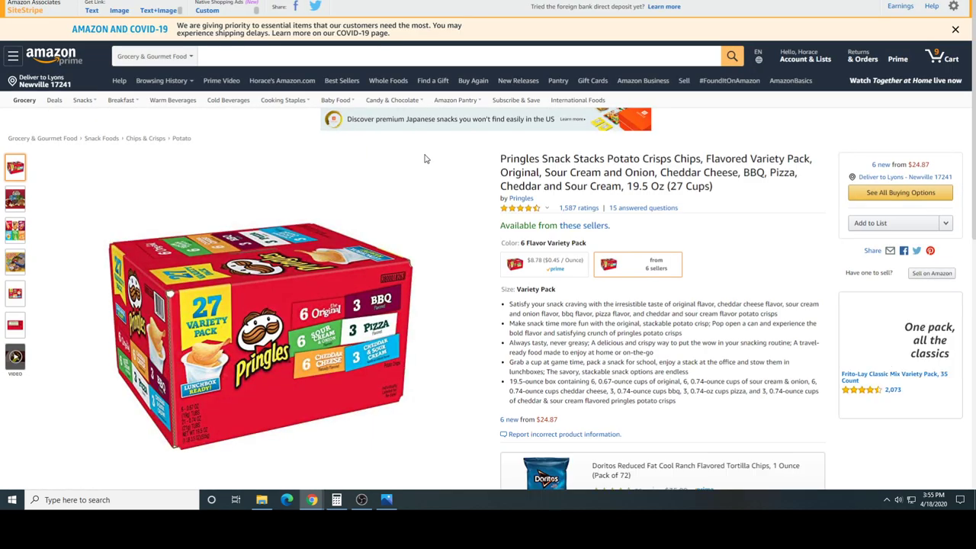
{"action": "scroll", "coordinate": [425, 158], "scroll_direction": "down", "scroll_amount": 1}
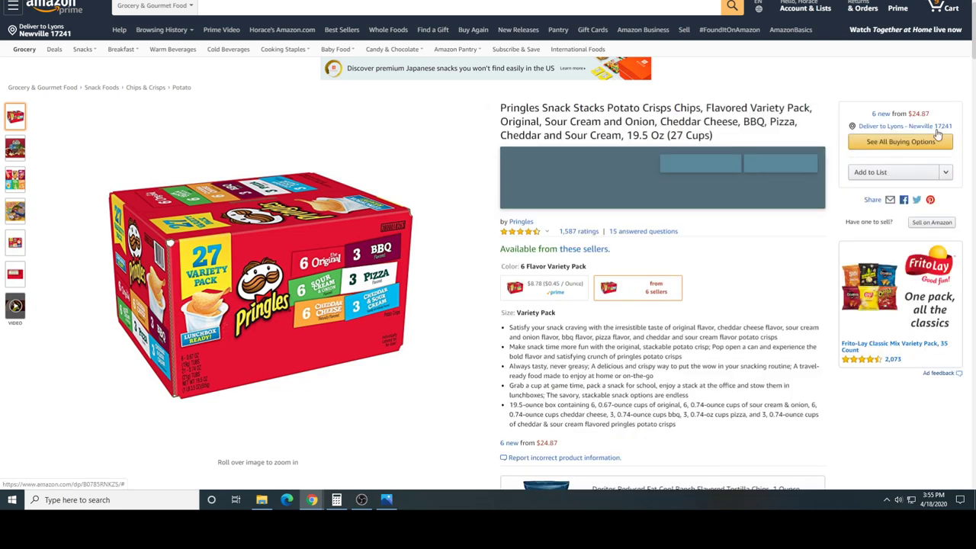
{"action": "scroll", "coordinate": [938, 134], "scroll_direction": "down", "scroll_amount": 1}
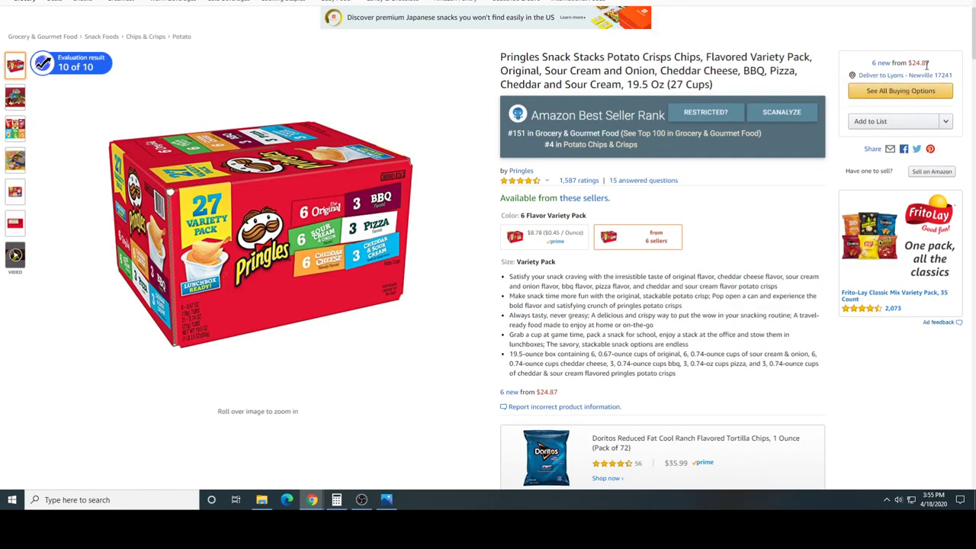
View all new offers for the Pringles variety pack, compare seller prices with the price history, and return to the reverse search results
{"action": "left_click", "coordinate": [881, 64]}
{"action": "scroll", "coordinate": [852, 180], "scroll_direction": "down", "scroll_amount": 3}
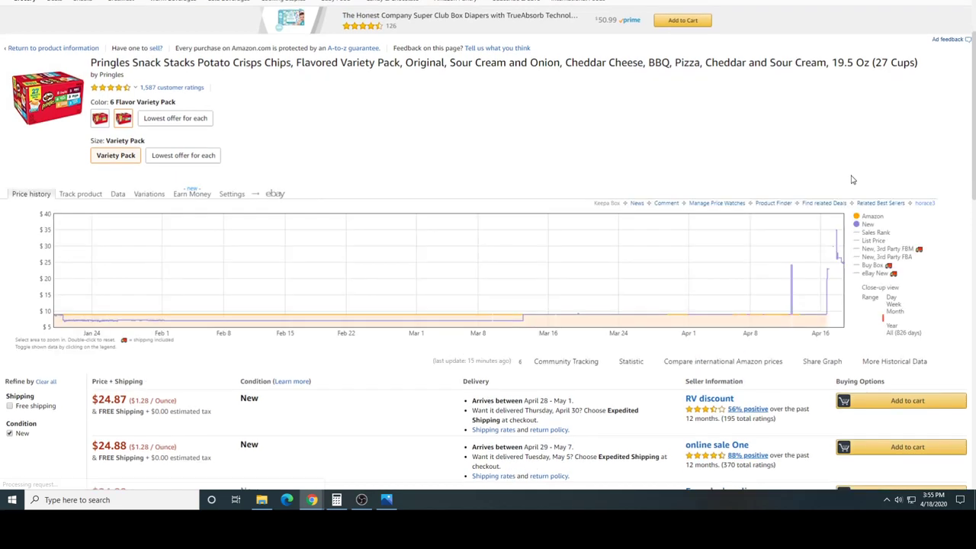
{"action": "scroll", "coordinate": [847, 180], "scroll_direction": "down", "scroll_amount": 1}
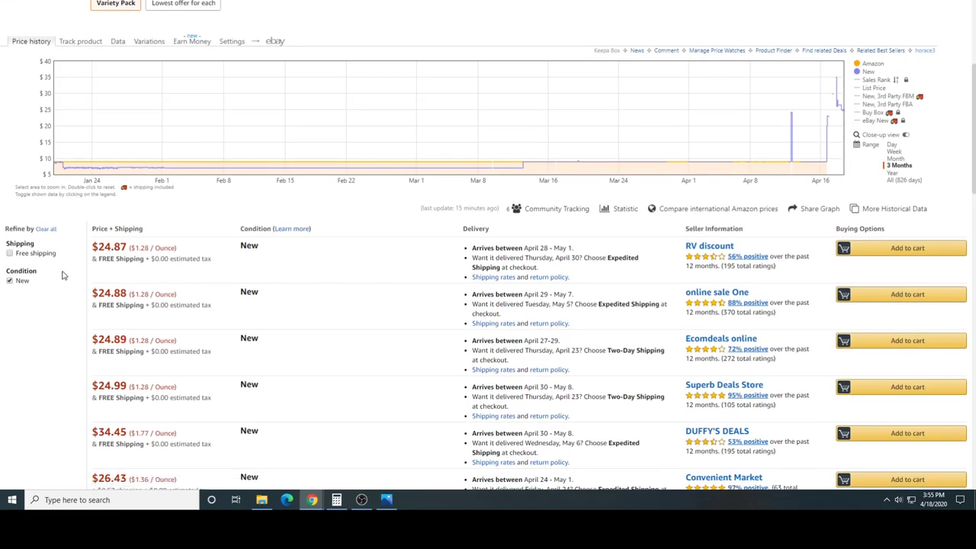
{"action": "scroll", "coordinate": [63, 275], "scroll_direction": "down", "scroll_amount": 3}
{"action": "scroll", "coordinate": [61, 274], "scroll_direction": "up", "scroll_amount": 1}
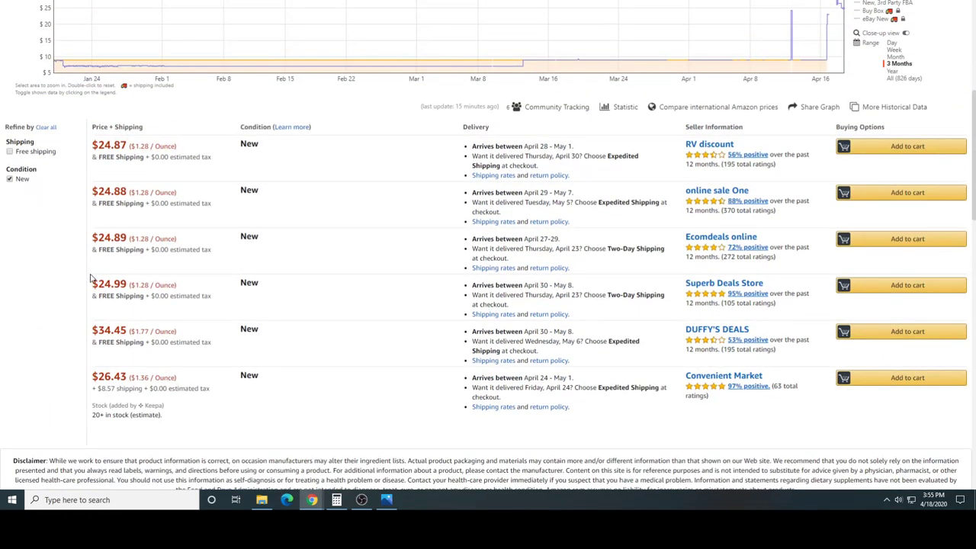
{"action": "scroll", "coordinate": [99, 279], "scroll_direction": "up", "scroll_amount": 3}
{"action": "scroll", "coordinate": [102, 279], "scroll_direction": "up", "scroll_amount": 1}
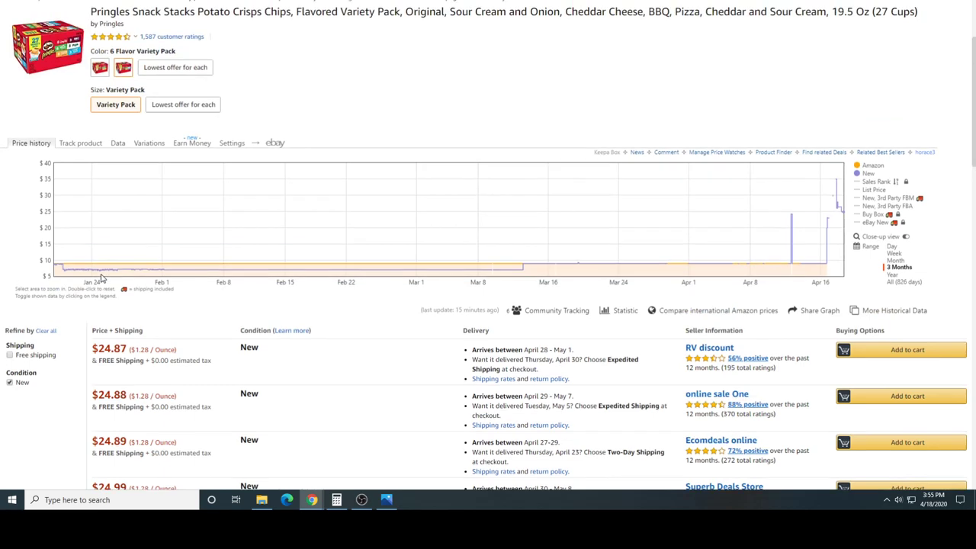
{"action": "scroll", "coordinate": [363, 348], "scroll_direction": "down", "scroll_amount": 2}
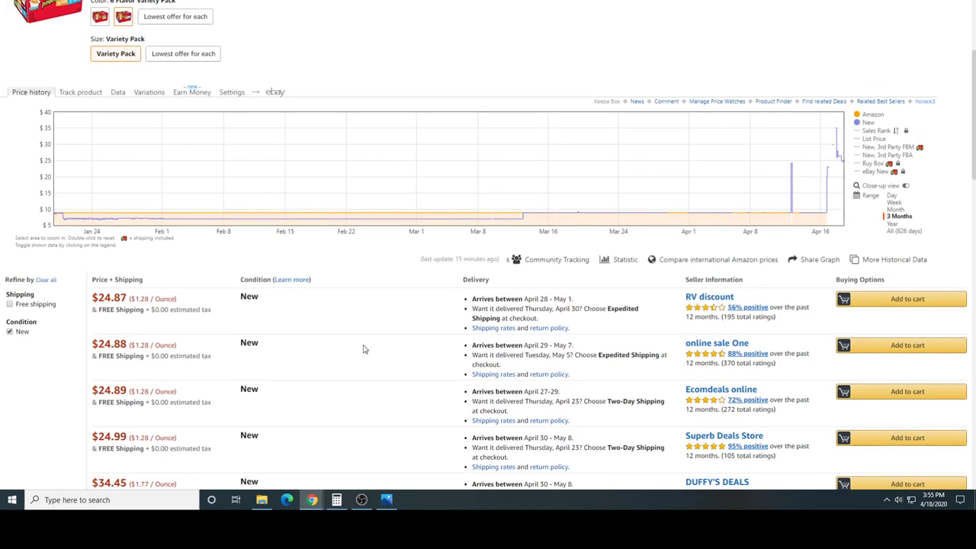
{"action": "scroll", "coordinate": [363, 349], "scroll_direction": "down", "scroll_amount": 1}
{"action": "scroll", "coordinate": [364, 348], "scroll_direction": "up", "scroll_amount": 2}
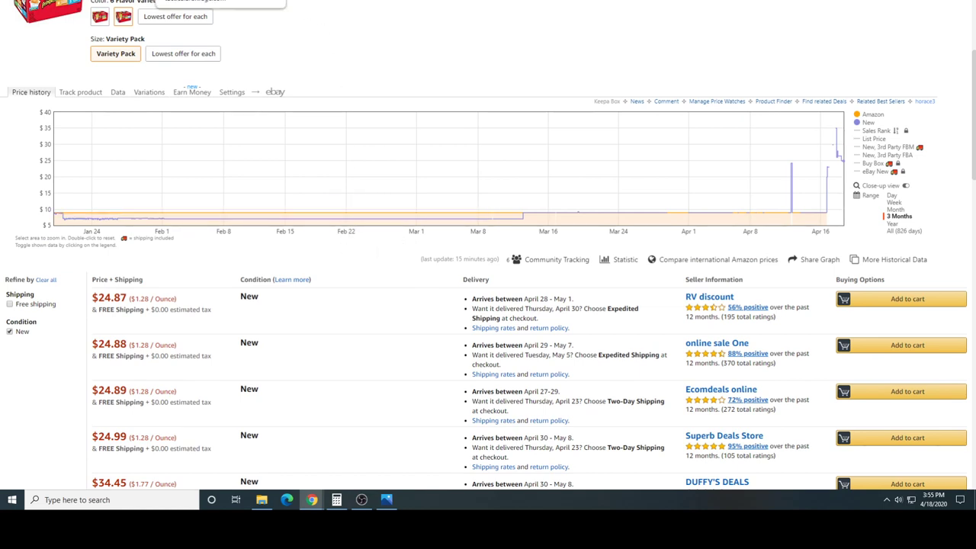
{"action": "key", "text": "ctrl+w"}
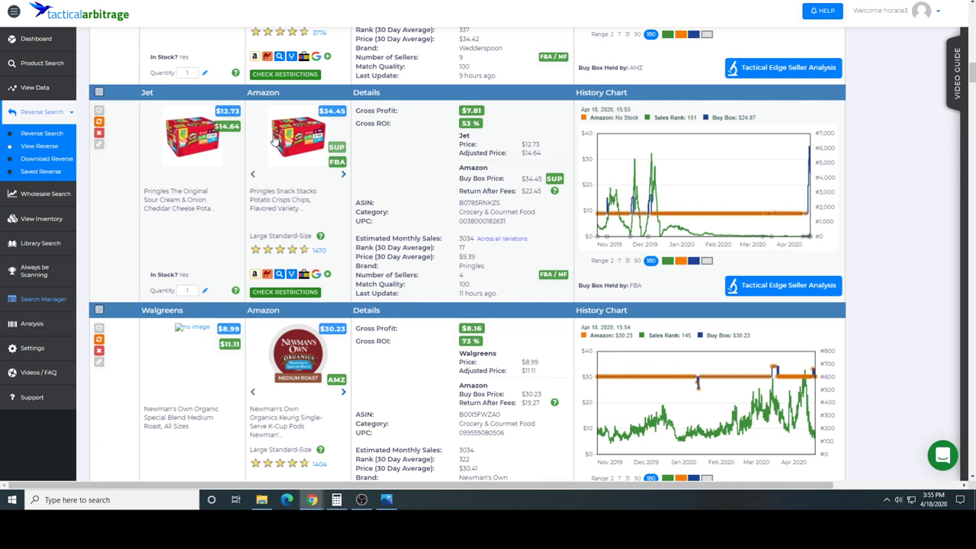
Run the Tactical Edge seller analysis for the Pringles variety pack and compare each seller's stock, price, profit and ROI
{"action": "mouse_move", "coordinate": [320, 122]}
{"action": "left_click", "coordinate": [768, 288]}
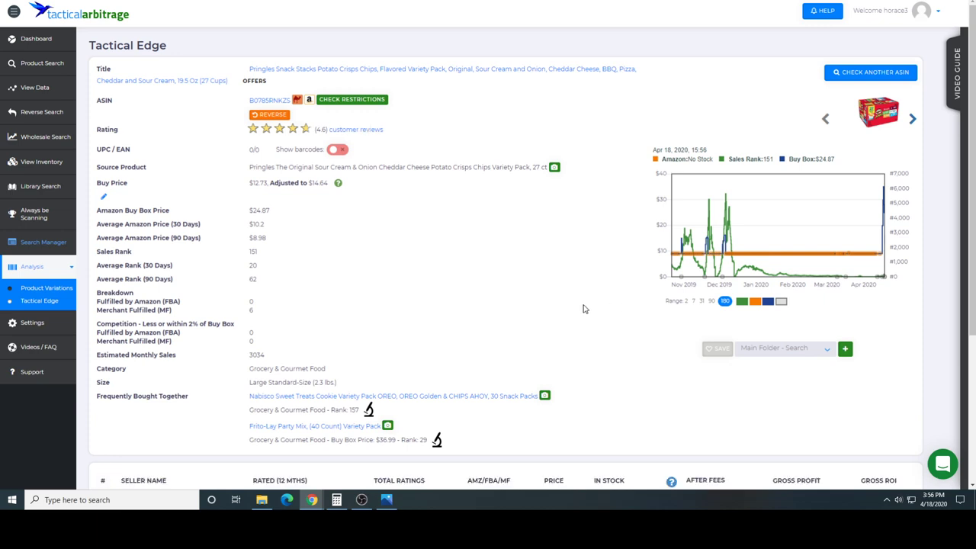
{"action": "scroll", "coordinate": [584, 309], "scroll_direction": "down", "scroll_amount": 2}
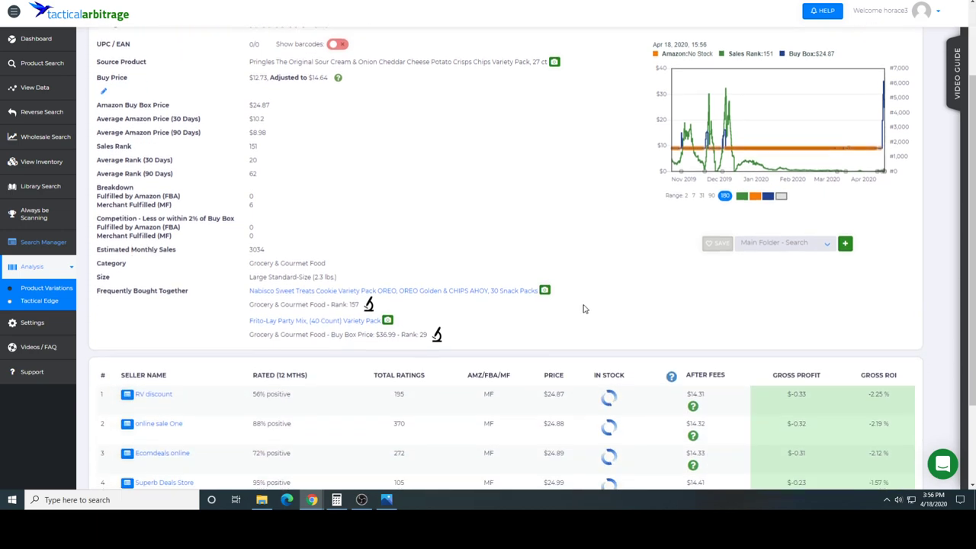
{"action": "scroll", "coordinate": [583, 309], "scroll_direction": "down", "scroll_amount": 1}
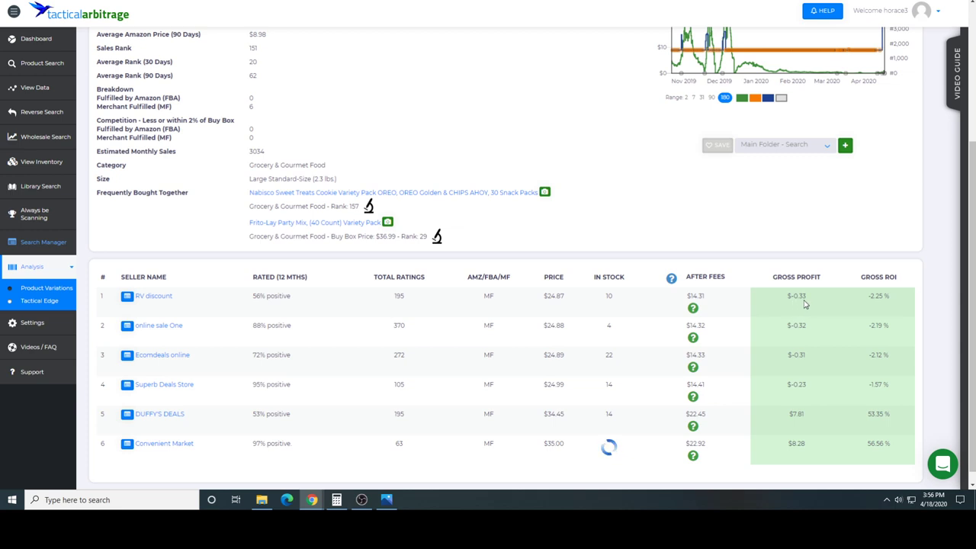
{"action": "scroll", "coordinate": [805, 305], "scroll_direction": "down", "scroll_amount": 1}
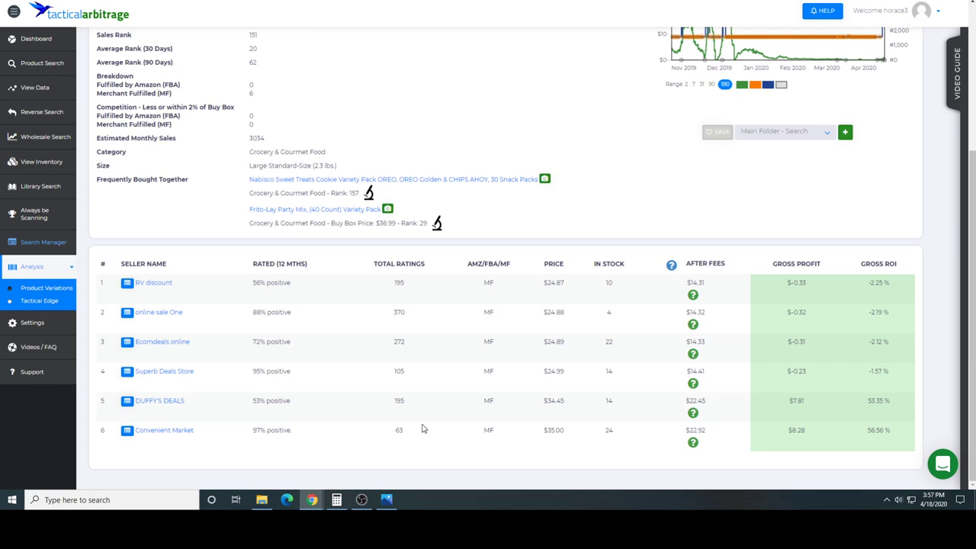
{"action": "scroll", "coordinate": [423, 429], "scroll_direction": "up", "scroll_amount": 3}
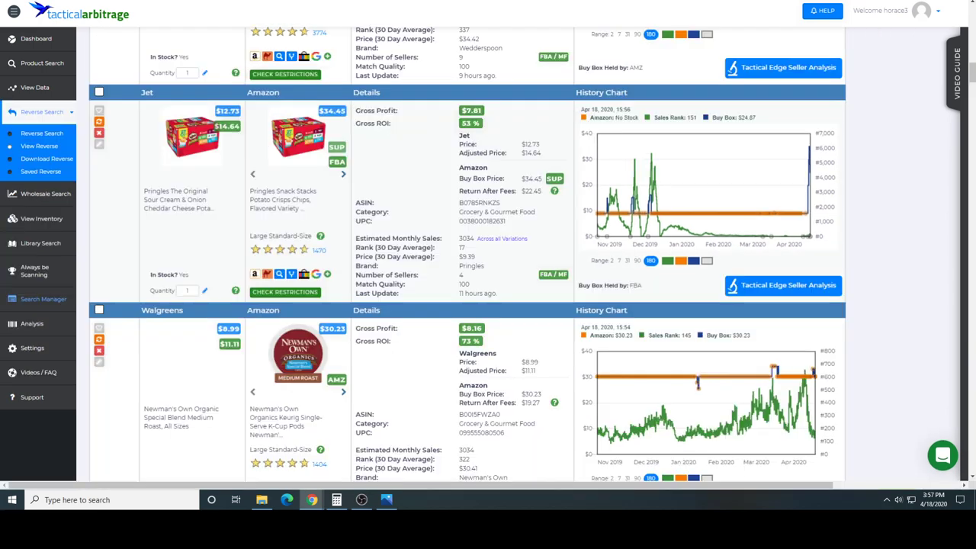
Check the Amazon listing of the Peet's Major Dickason's Blend coffee matched from Target and return to the results
{"action": "scroll", "coordinate": [415, 184], "scroll_direction": "down", "scroll_amount": 3}
{"action": "scroll", "coordinate": [415, 184], "scroll_direction": "down", "scroll_amount": 2}
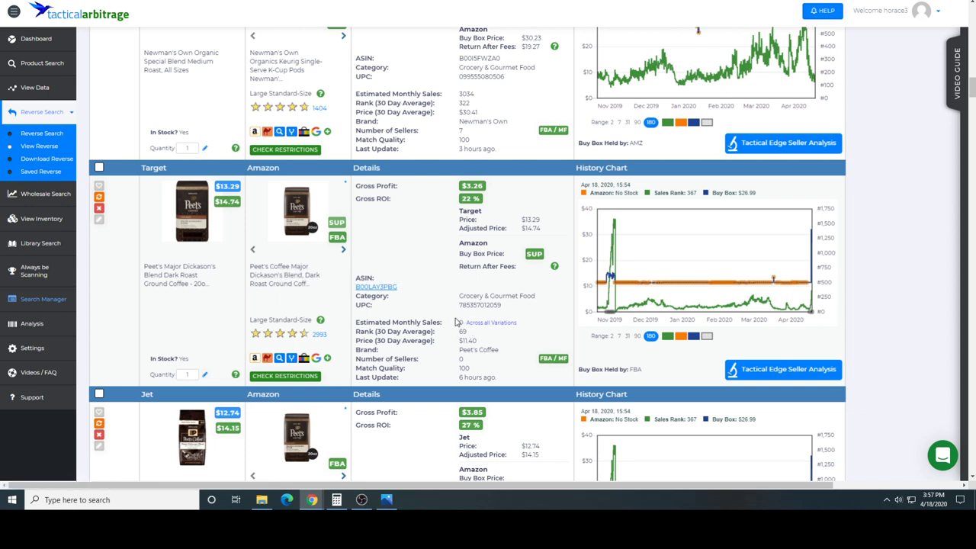
{"action": "left_click", "coordinate": [284, 279]}
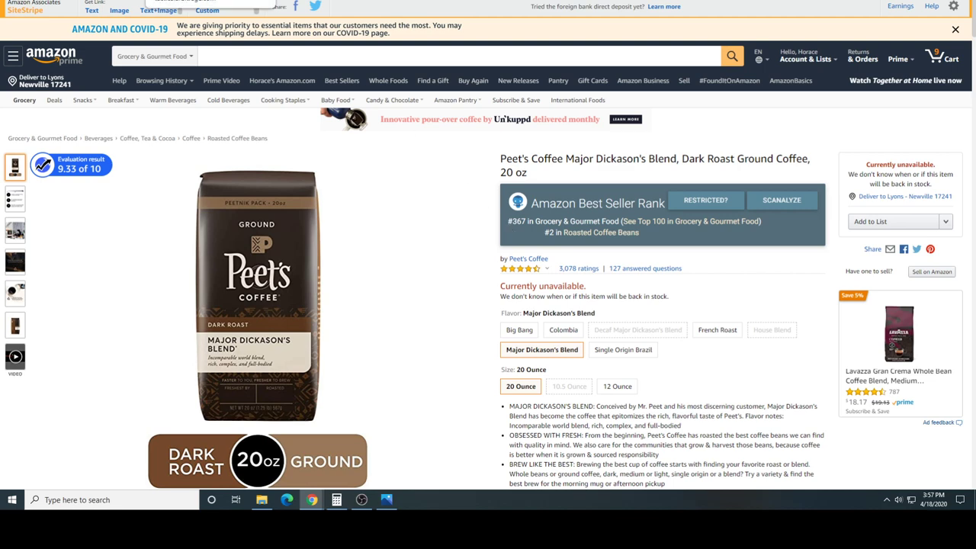
{"action": "key", "text": "ctrl+w"}
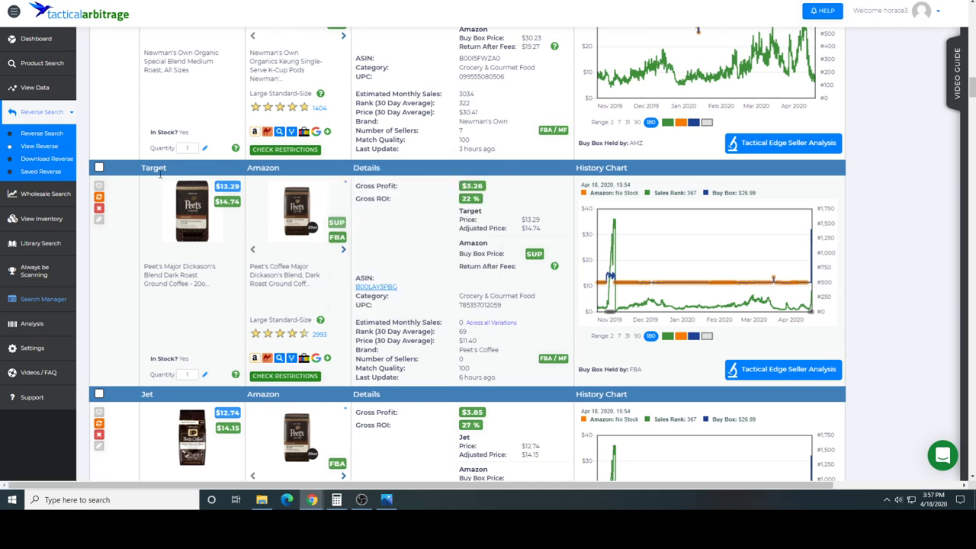
Browse the further Jet and Target matches, comparing prices, pack quantities, profit, ROI and sales history
{"action": "scroll", "coordinate": [320, 213], "scroll_direction": "down", "scroll_amount": 3}
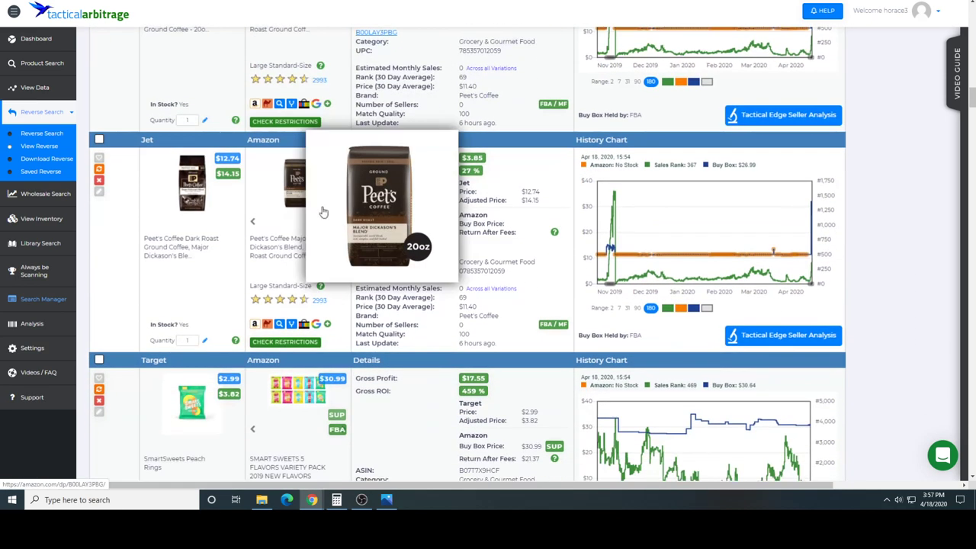
{"action": "scroll", "coordinate": [323, 212], "scroll_direction": "down", "scroll_amount": 4}
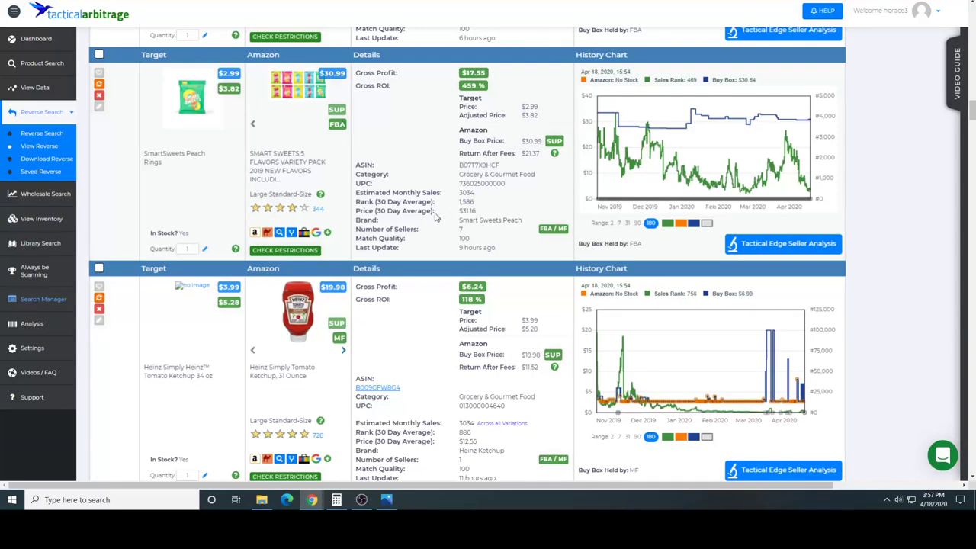
{"action": "mouse_move", "coordinate": [322, 326]}
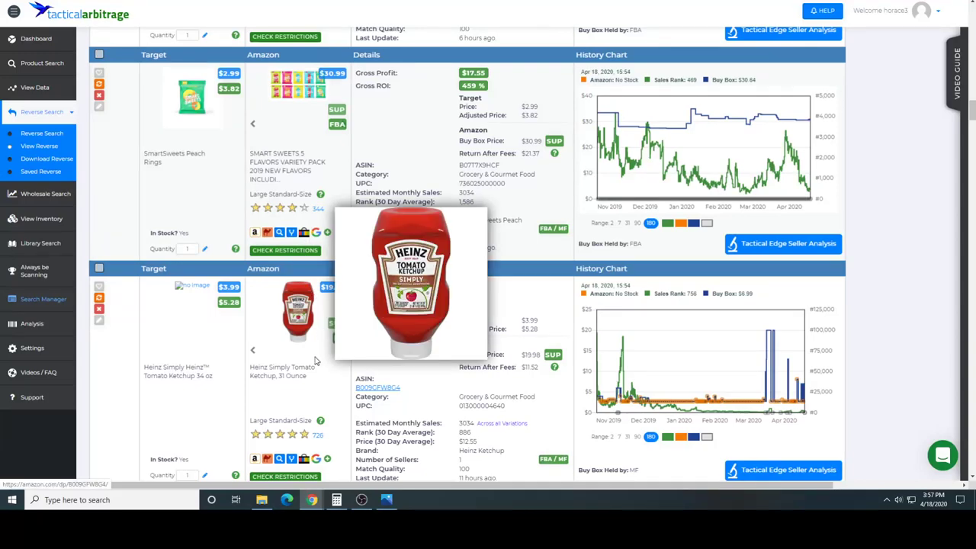
{"action": "scroll", "coordinate": [314, 362], "scroll_direction": "down", "scroll_amount": 4}
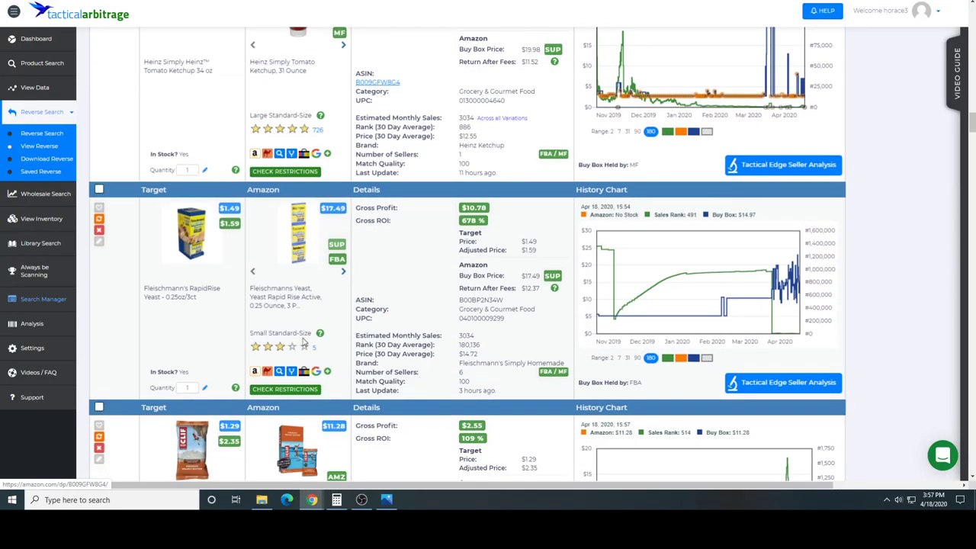
{"action": "scroll", "coordinate": [259, 299], "scroll_direction": "down", "scroll_amount": 2}
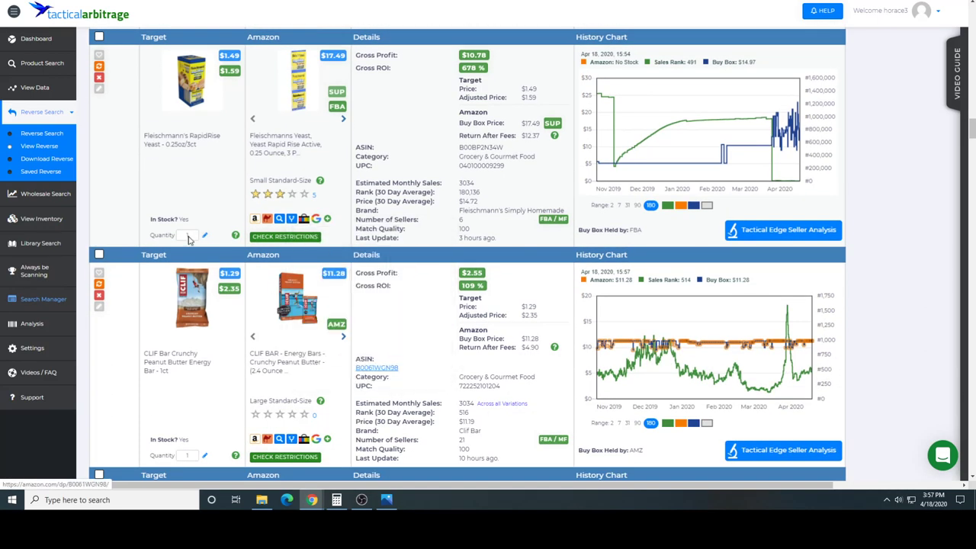
{"action": "scroll", "coordinate": [189, 238], "scroll_direction": "down", "scroll_amount": 2}
{"action": "scroll", "coordinate": [232, 261], "scroll_direction": "up", "scroll_amount": 5}
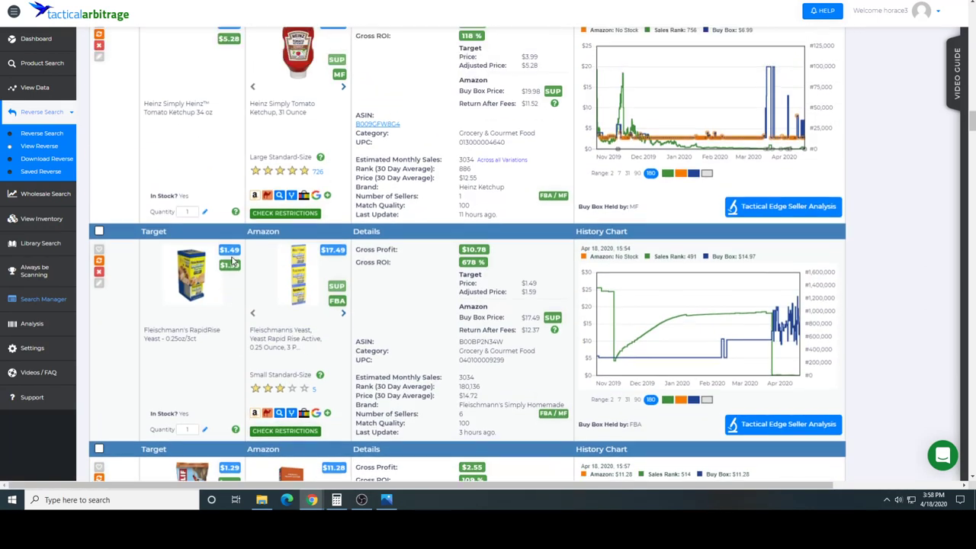
{"action": "scroll", "coordinate": [232, 261], "scroll_direction": "up", "scroll_amount": 7}
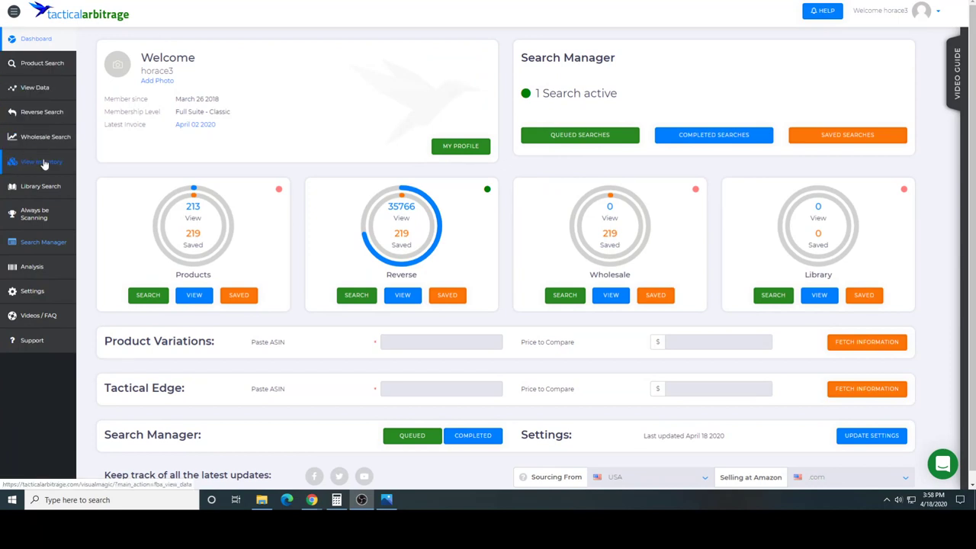
Find the completed Sam's Club product search in the Search Manager and open its data
{"action": "left_click", "coordinate": [38, 244]}
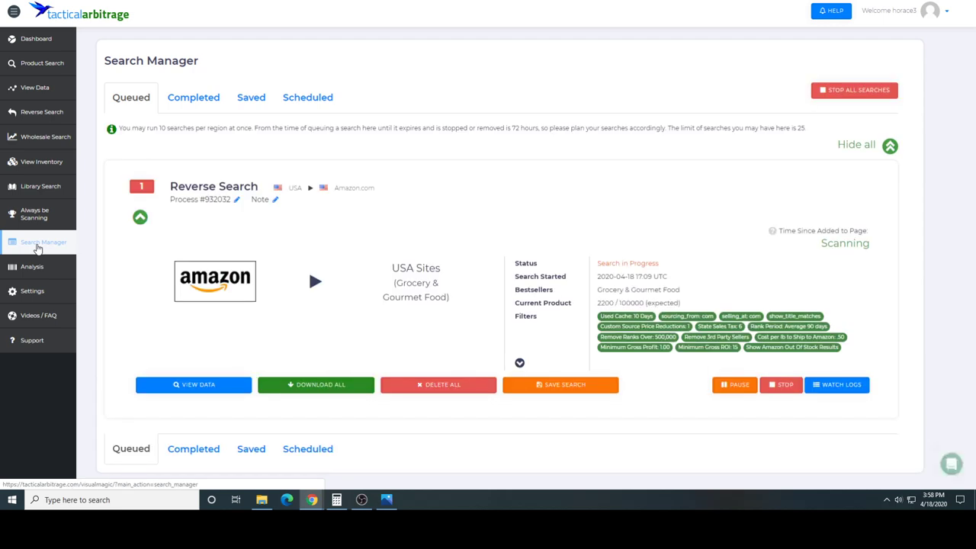
{"action": "left_click", "coordinate": [193, 102]}
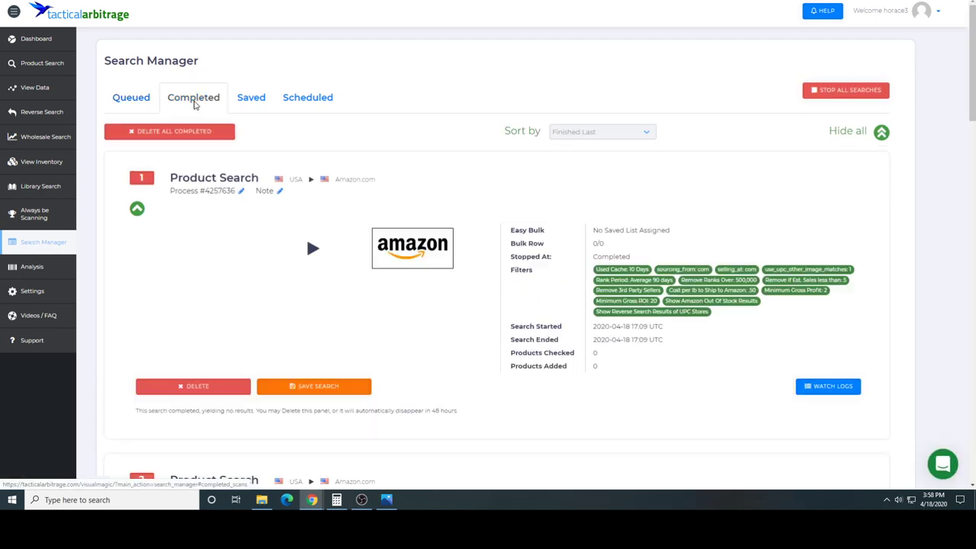
{"action": "scroll", "coordinate": [337, 129], "scroll_direction": "down", "scroll_amount": 3}
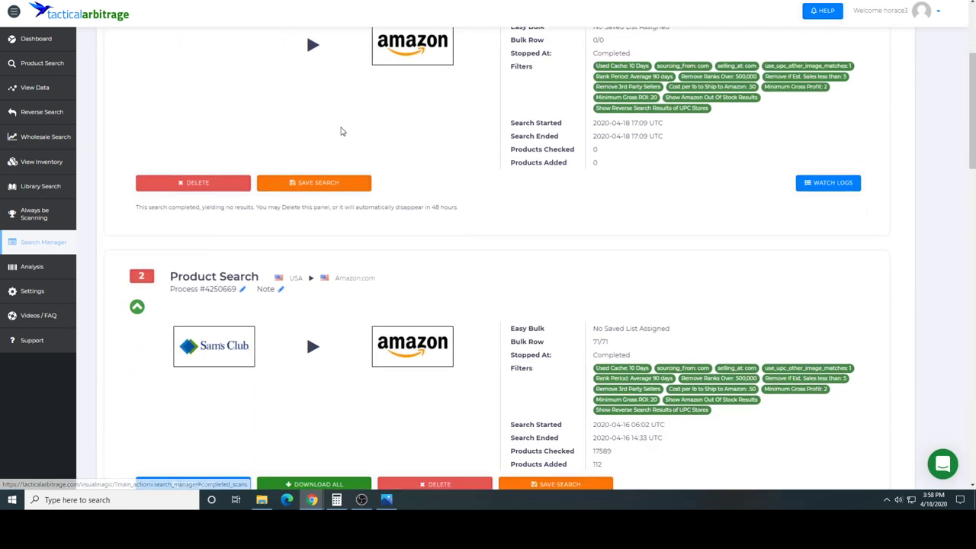
{"action": "scroll", "coordinate": [494, 326], "scroll_direction": "down", "scroll_amount": 1}
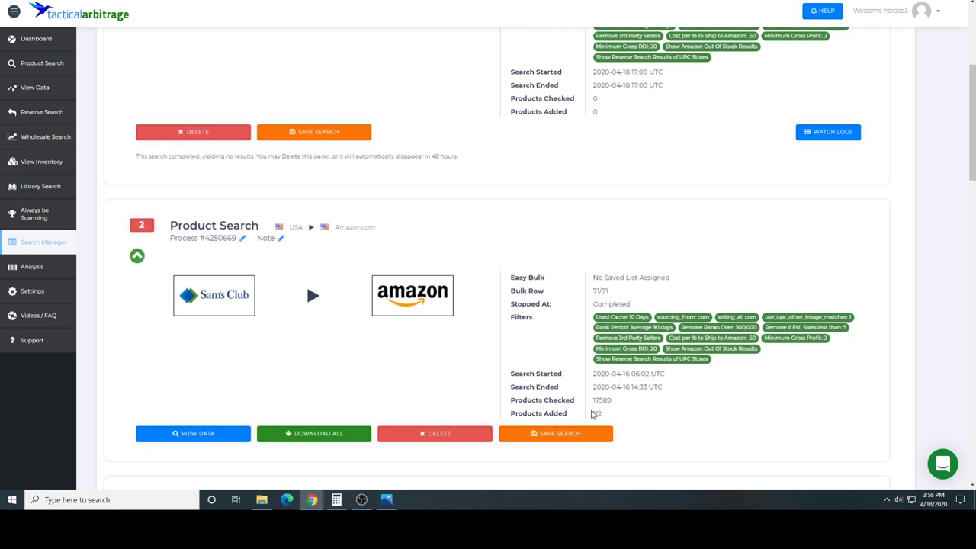
{"action": "left_click", "coordinate": [195, 435]}
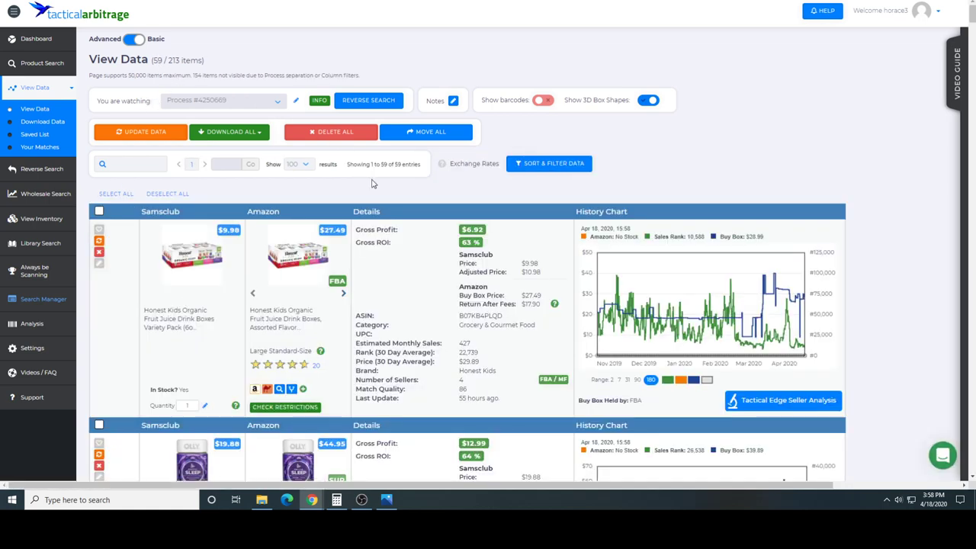
Skim the Sam's Club product matches, comparing source and Amazon prices, profit and price history
{"action": "scroll", "coordinate": [473, 231], "scroll_direction": "down", "scroll_amount": 2}
{"action": "scroll", "coordinate": [473, 229], "scroll_direction": "down", "scroll_amount": 4}
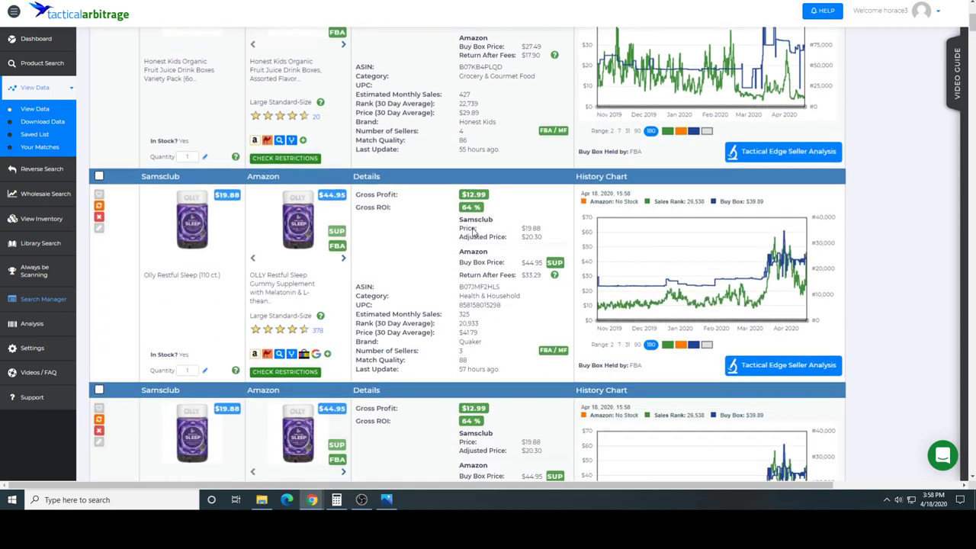
{"action": "scroll", "coordinate": [473, 229], "scroll_direction": "down", "scroll_amount": 2}
{"action": "scroll", "coordinate": [473, 233], "scroll_direction": "up", "scroll_amount": 6}
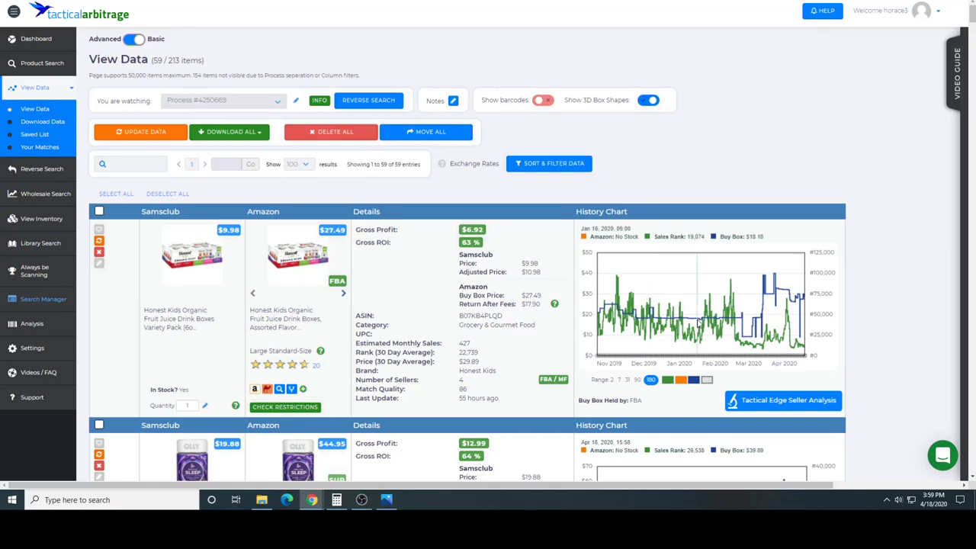
Open the sort and filter settings for the Sam's Club results and look through the available sources
{"action": "left_click", "coordinate": [553, 171]}
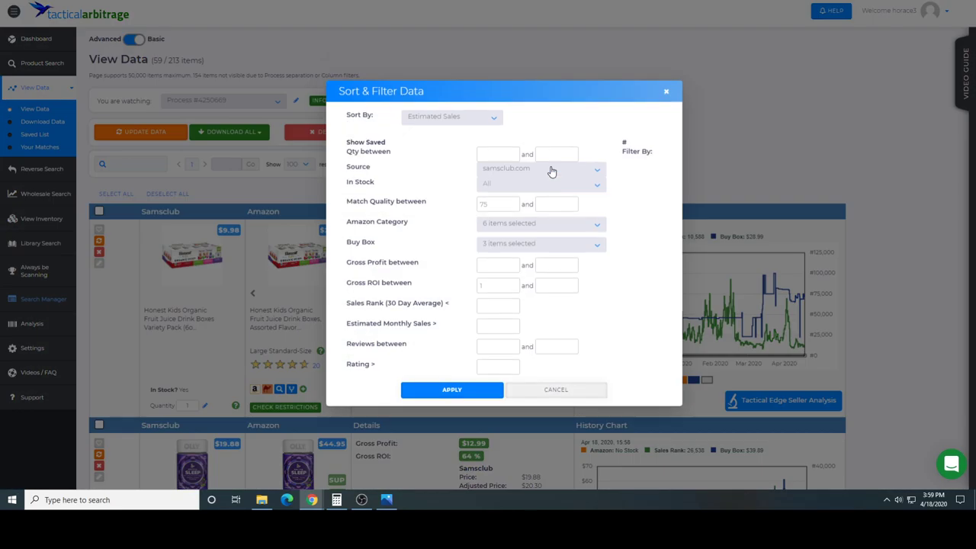
{"action": "left_click", "coordinate": [552, 171]}
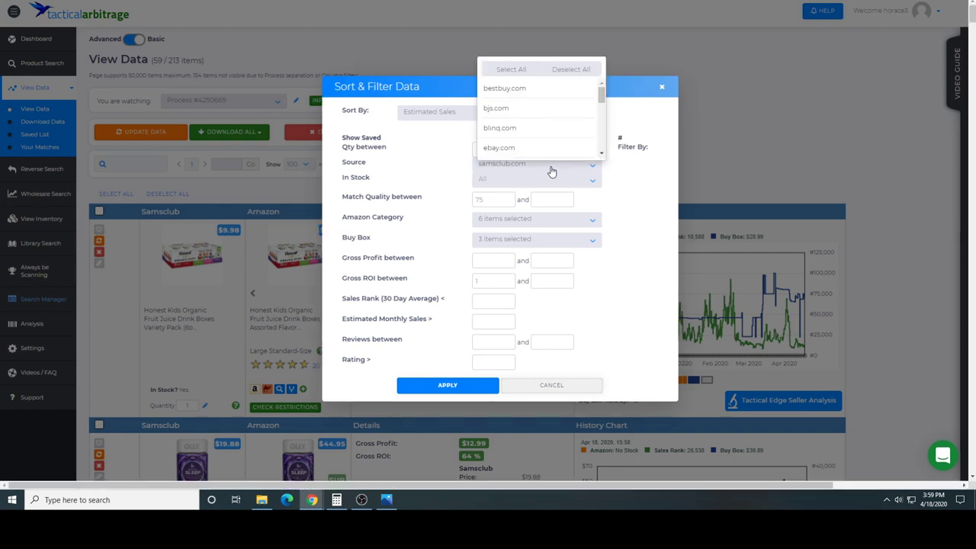
{"action": "left_click_drag", "start_coordinate": [602, 92], "coordinate": [602, 148]}
{"action": "left_click", "coordinate": [643, 180]}
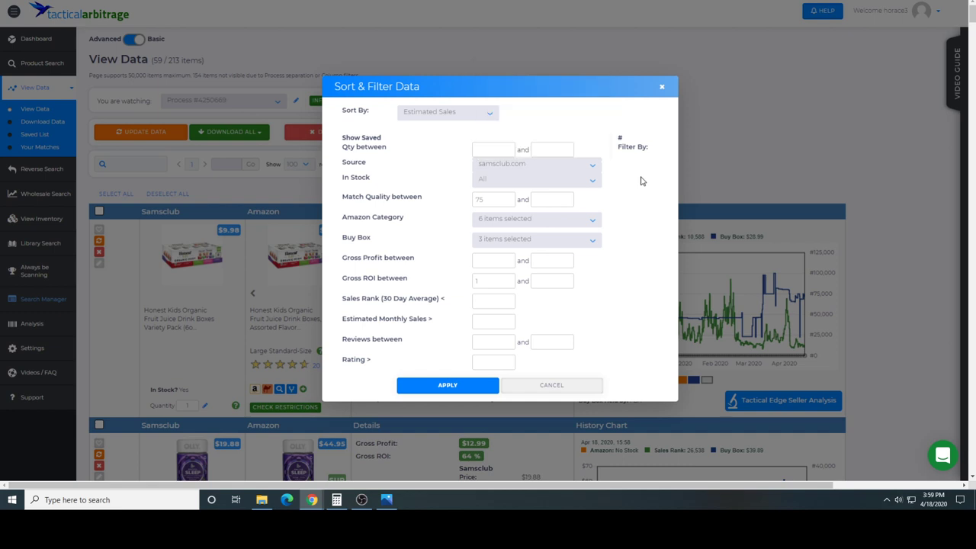
Include all Amazon categories in the filter, check the buy box options, and apply the filter to the results
{"action": "left_click", "coordinate": [575, 220]}
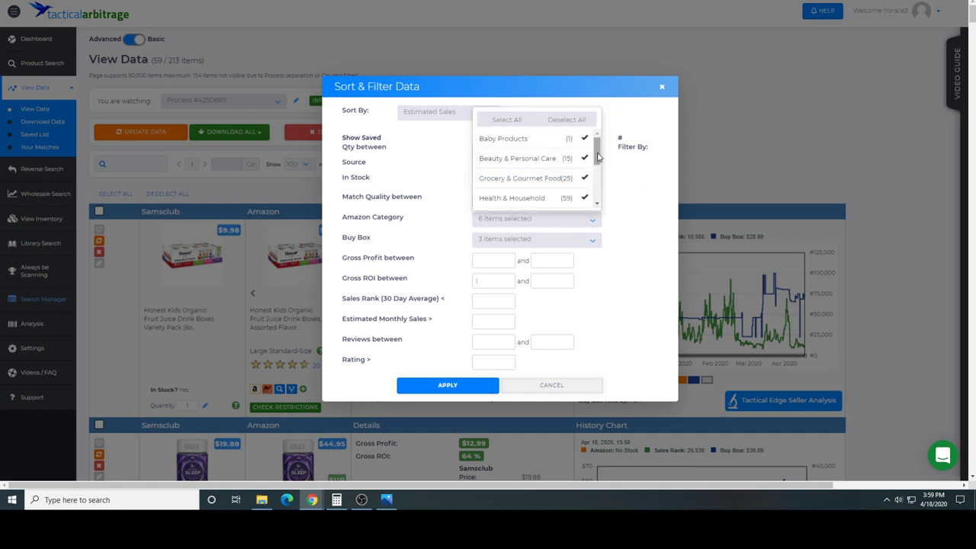
{"action": "left_click_drag", "start_coordinate": [598, 151], "coordinate": [598, 190]}
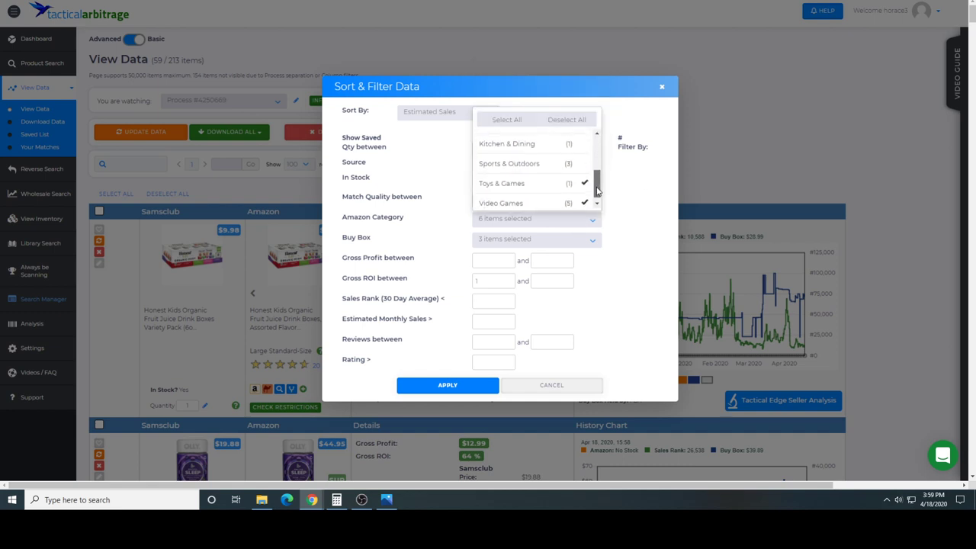
{"action": "left_click", "coordinate": [518, 122]}
{"action": "left_click_drag", "start_coordinate": [597, 158], "coordinate": [598, 202]}
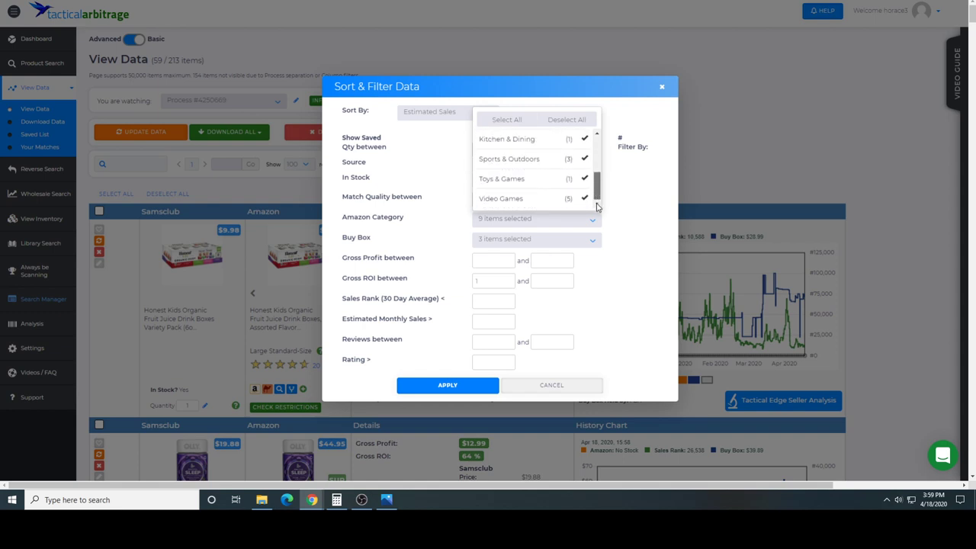
{"action": "left_click", "coordinate": [617, 211]}
{"action": "left_click", "coordinate": [569, 244]}
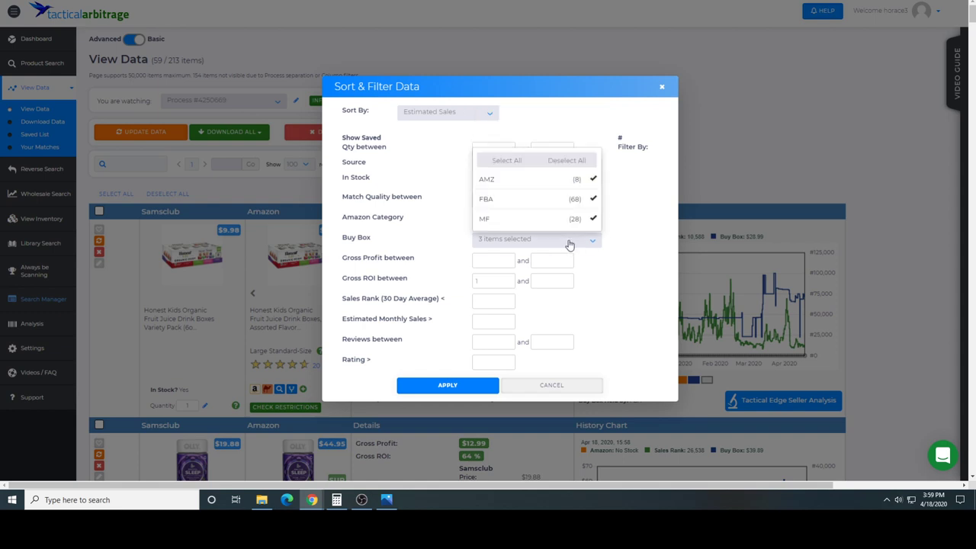
{"action": "left_click", "coordinate": [645, 242]}
{"action": "left_click", "coordinate": [447, 385]}
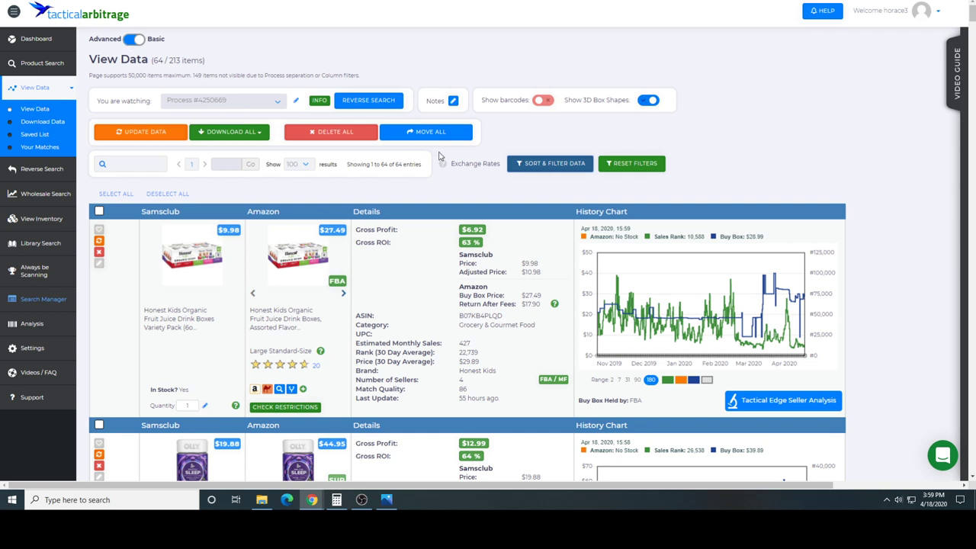
Browse the filtered matches from Olly Restful Sleep to the Olive Garden dressing, comparing prices, profit, ROI and sales history
{"action": "scroll", "coordinate": [527, 174], "scroll_direction": "down", "scroll_amount": 3}
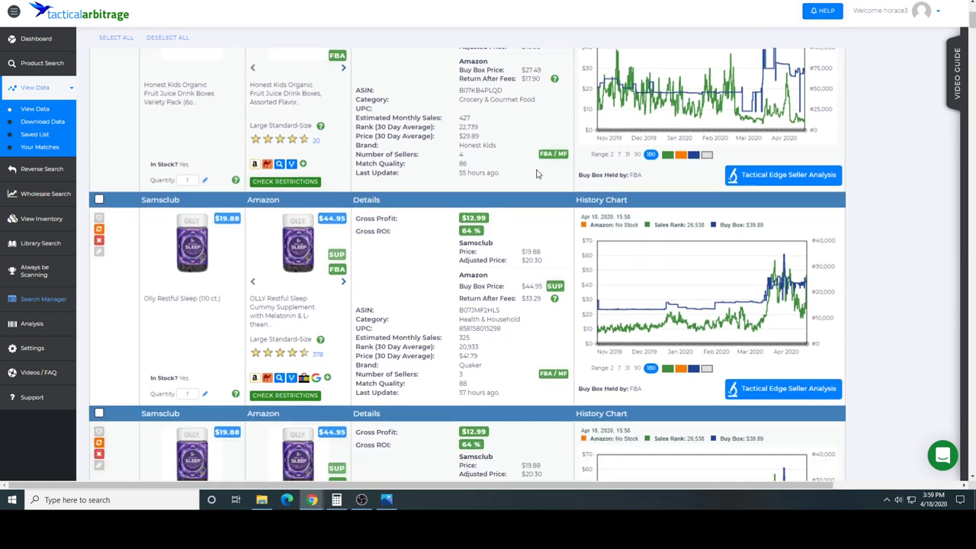
{"action": "scroll", "coordinate": [536, 174], "scroll_direction": "down", "scroll_amount": 1}
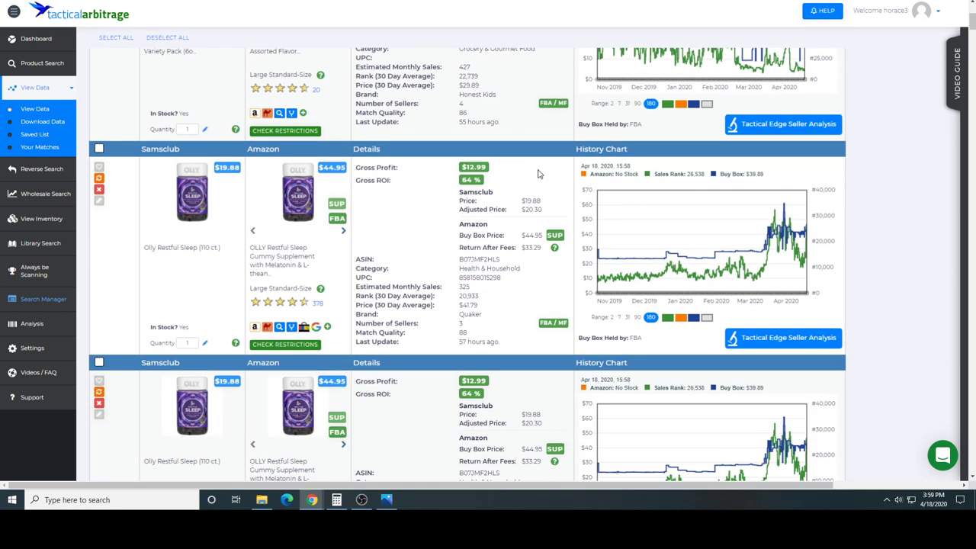
{"action": "scroll", "coordinate": [538, 174], "scroll_direction": "down", "scroll_amount": 3}
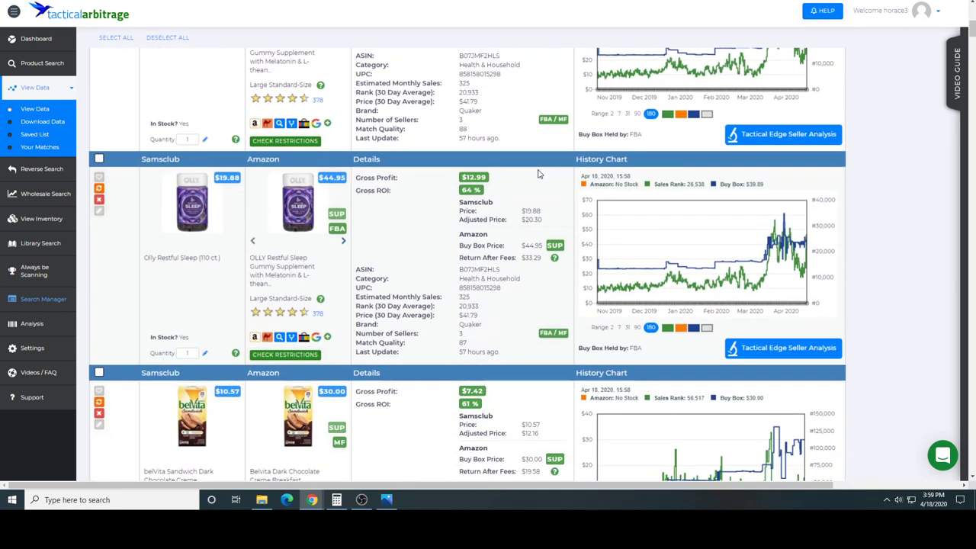
{"action": "scroll", "coordinate": [538, 174], "scroll_direction": "up", "scroll_amount": 3}
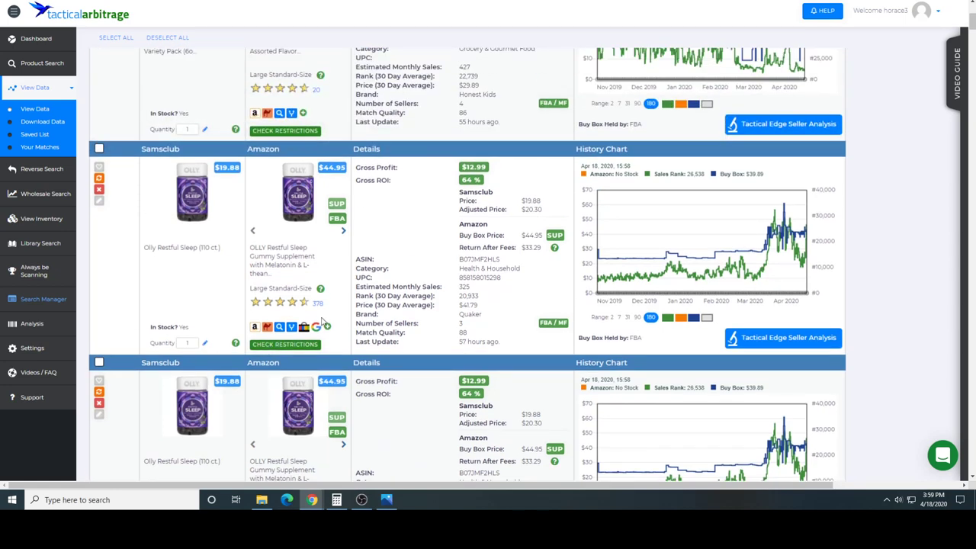
{"action": "scroll", "coordinate": [389, 257], "scroll_direction": "down", "scroll_amount": 4}
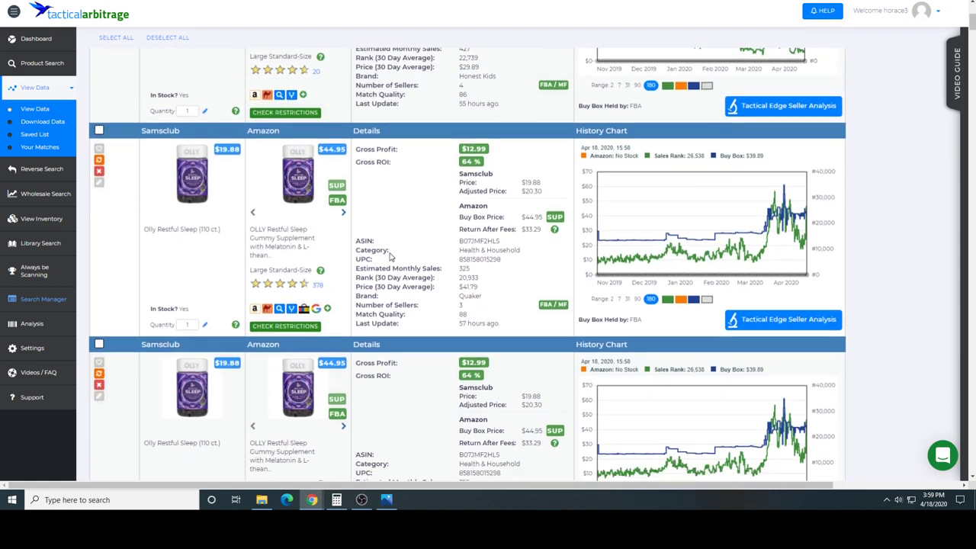
{"action": "scroll", "coordinate": [389, 257], "scroll_direction": "down", "scroll_amount": 3}
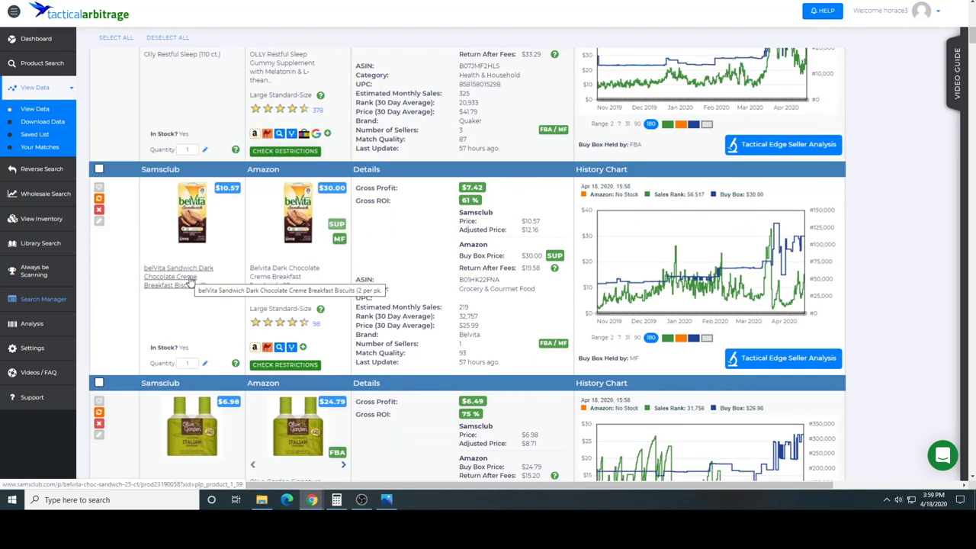
{"action": "scroll", "coordinate": [305, 294], "scroll_direction": "down", "scroll_amount": 3}
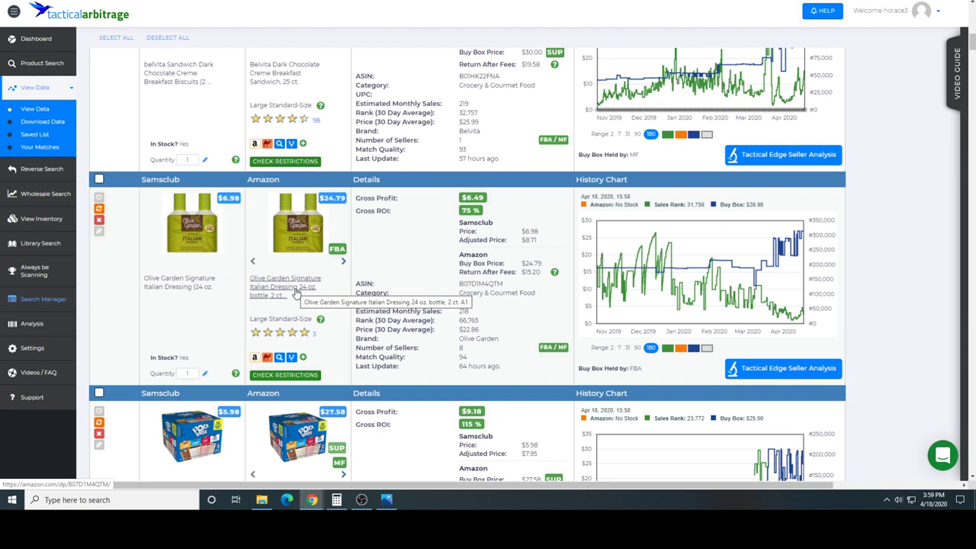
Check the price and availability of the Olive Garden Signature Italian Dressing at Sam's Club and return to the results
{"action": "left_click", "coordinate": [197, 284]}
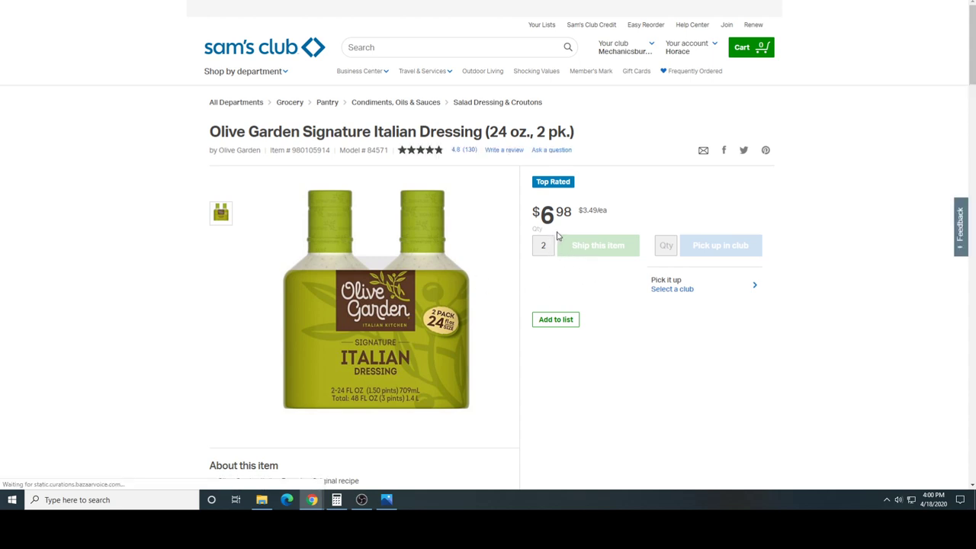
{"action": "scroll", "coordinate": [579, 218], "scroll_direction": "down", "scroll_amount": 1}
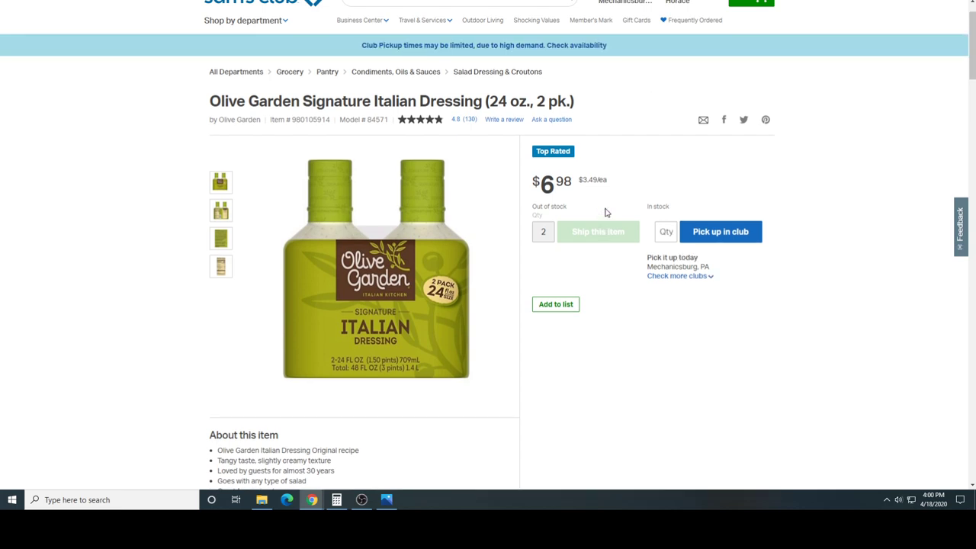
{"action": "left_click", "coordinate": [663, 231]}
{"action": "key", "text": "ctrl+Tab"}
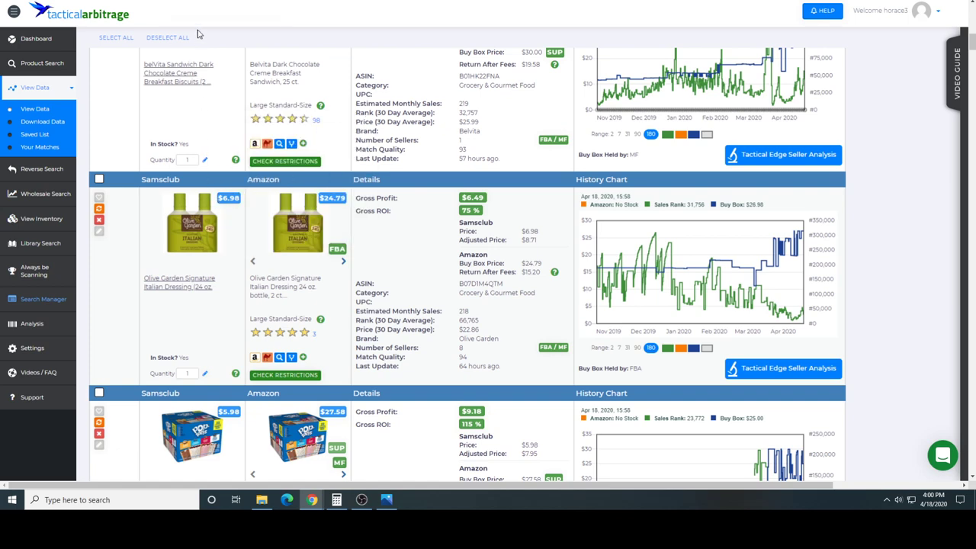
{"action": "key", "text": "ctrl+Tab"}
{"action": "key", "text": "ctrl+Tab"}
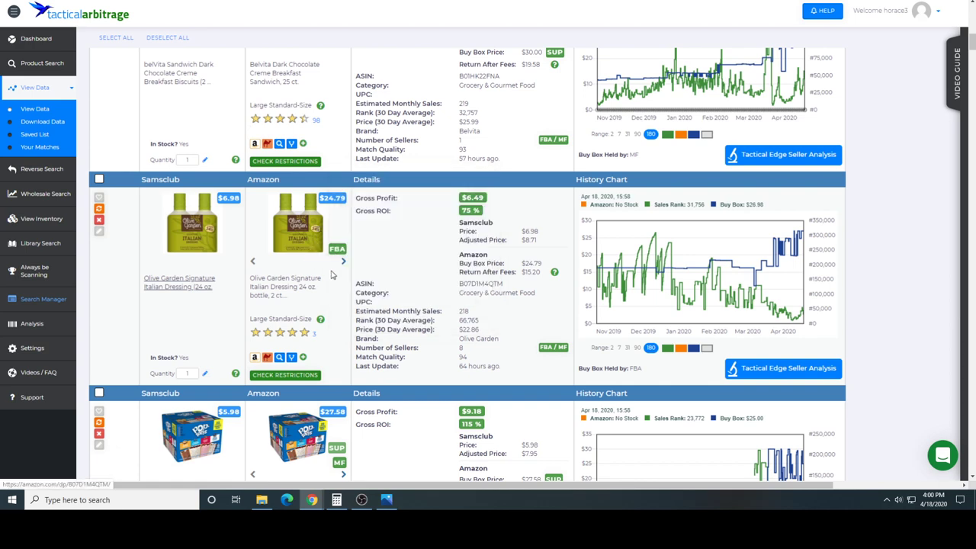
Open the matched Amazon listing of the Olive Garden dressing and bring up its new offers
{"action": "left_click", "coordinate": [277, 285]}
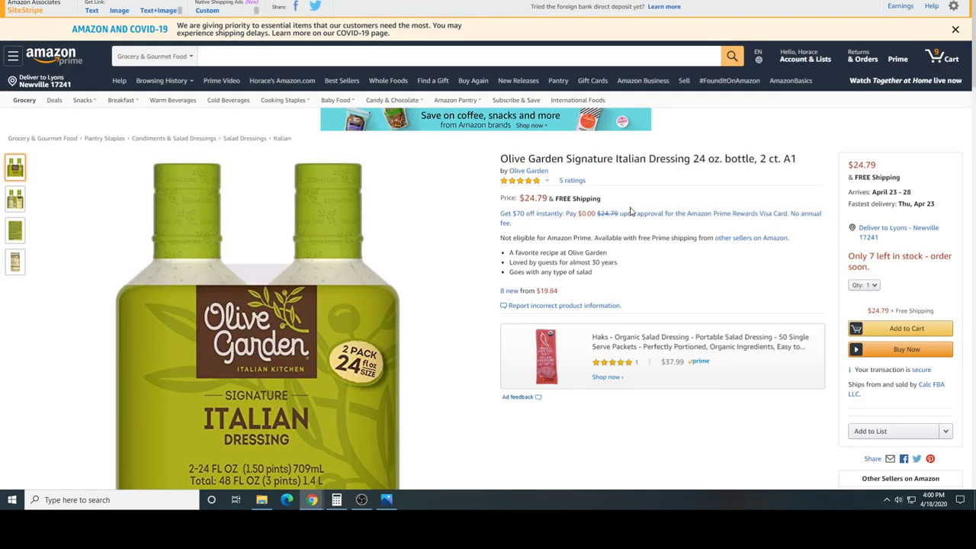
{"action": "scroll", "coordinate": [630, 212], "scroll_direction": "down", "scroll_amount": 1}
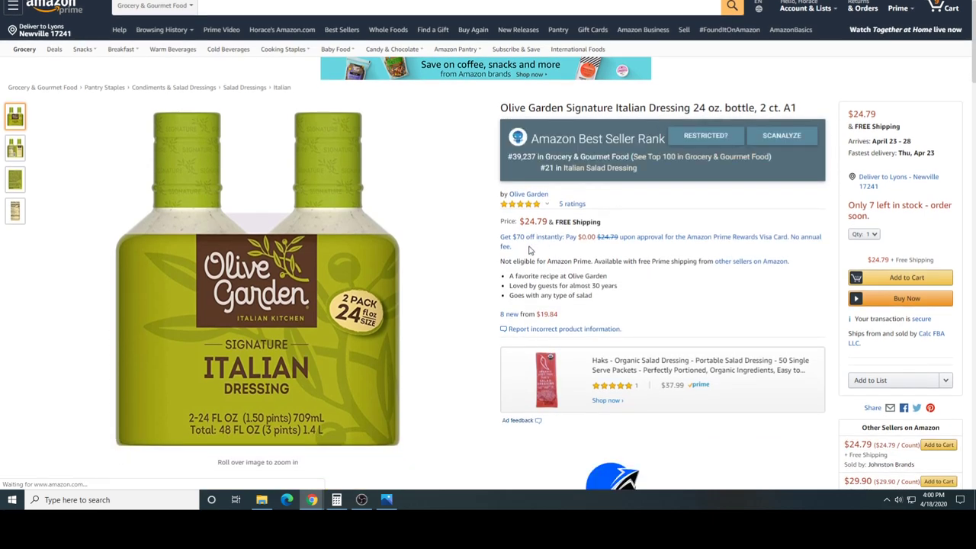
{"action": "left_click", "coordinate": [509, 314]}
{"action": "scroll", "coordinate": [551, 288], "scroll_direction": "down", "scroll_amount": 5}
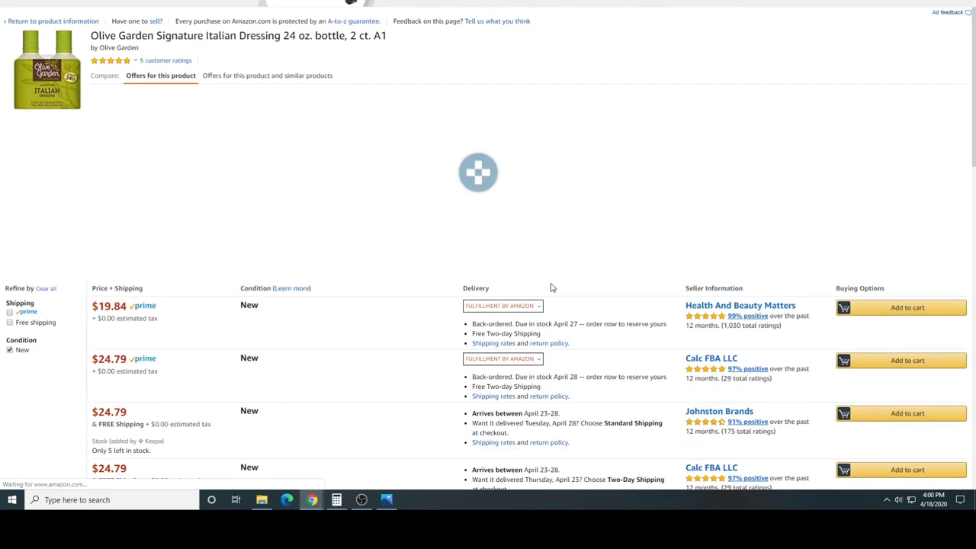
Limit the dressing's offers to Prime shipping and review the sellers, their prices and the price history
{"action": "scroll", "coordinate": [433, 215], "scroll_direction": "up", "scroll_amount": 2}
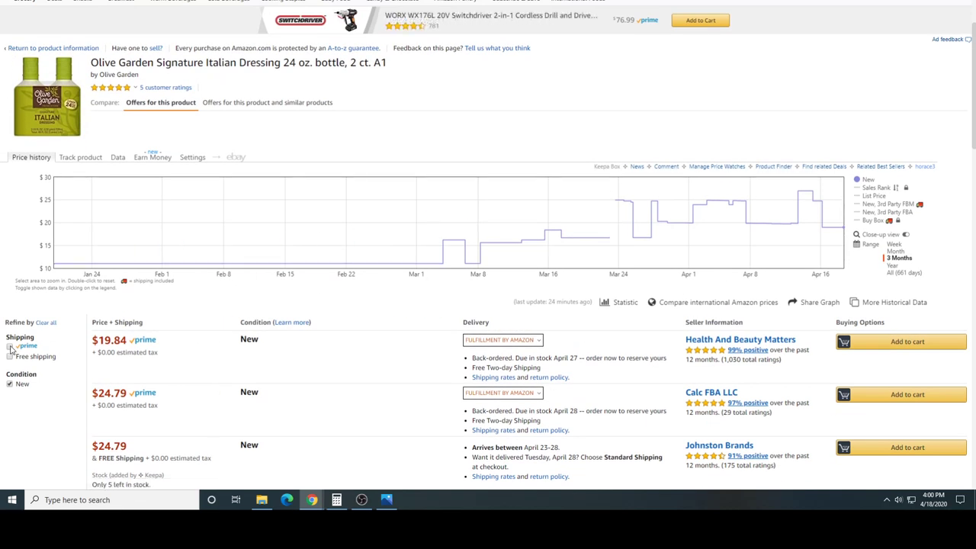
{"action": "left_click", "coordinate": [10, 347]}
{"action": "scroll", "coordinate": [328, 343], "scroll_direction": "down", "scroll_amount": 5}
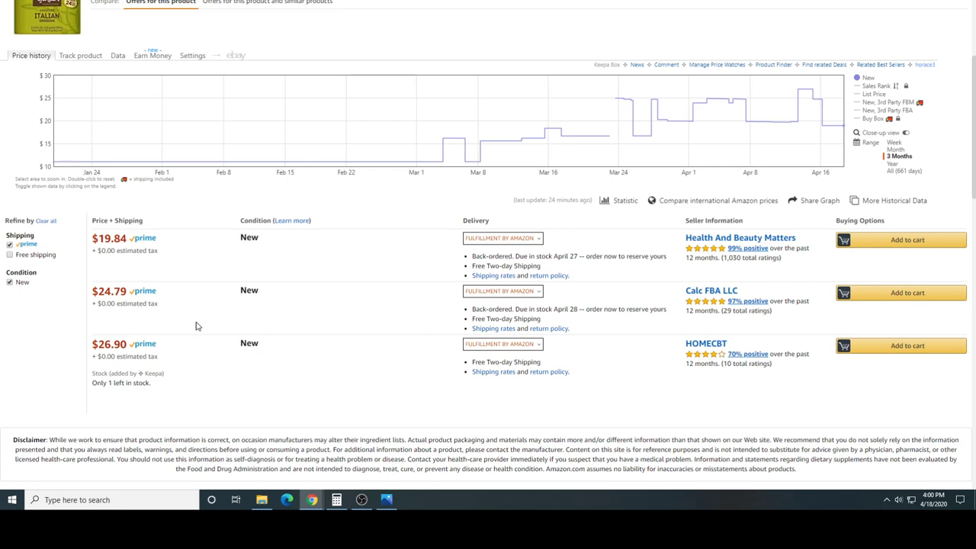
{"action": "scroll", "coordinate": [170, 324], "scroll_direction": "up", "scroll_amount": 2}
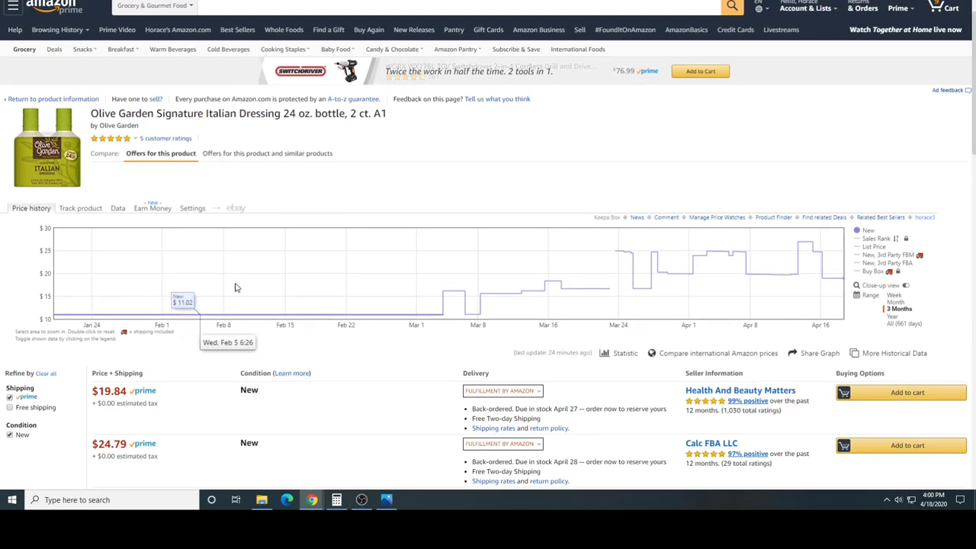